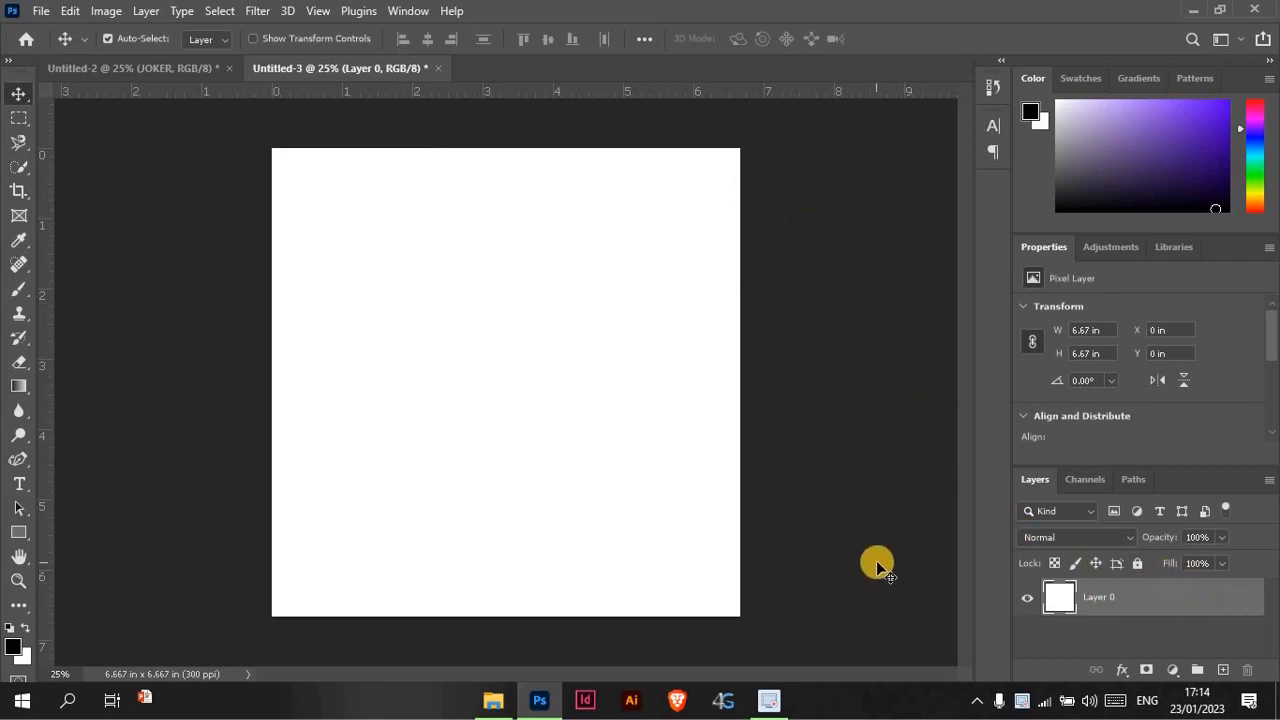
# Step: Add a gradient fill layer above the white layer and set its style to Radial
pyautogui.click(1171, 669)
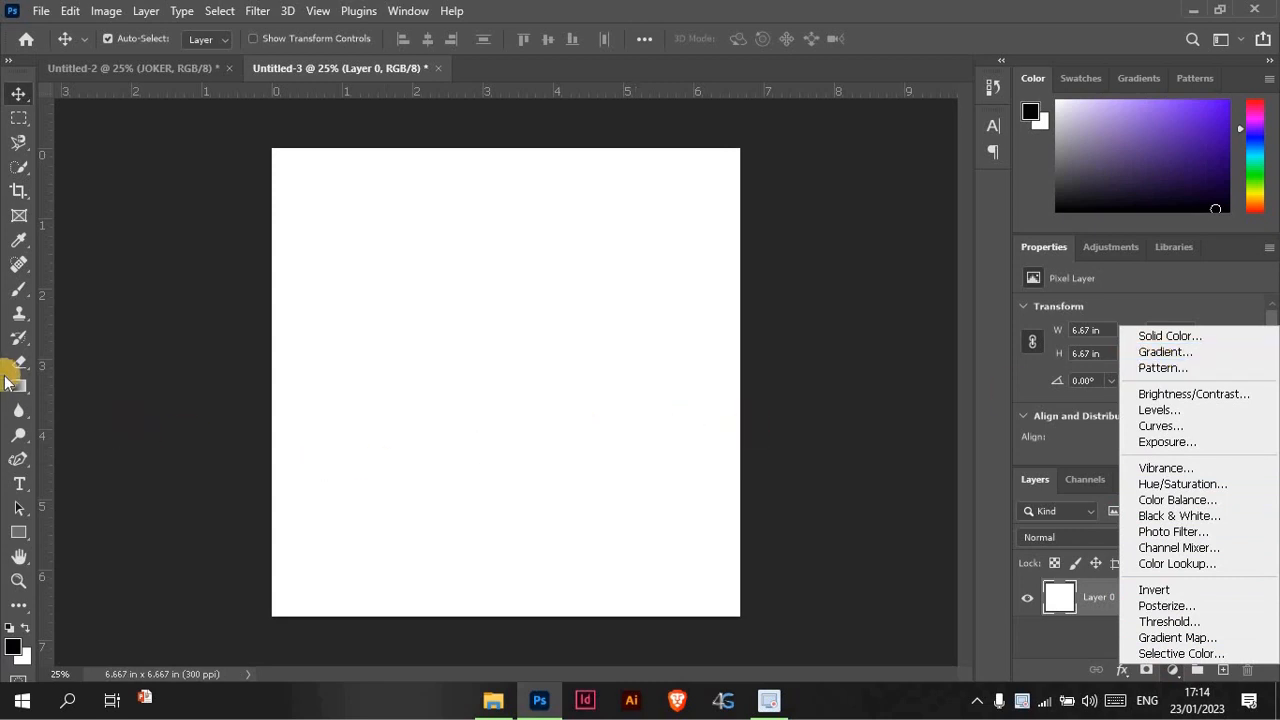
pyautogui.click(1168, 352)
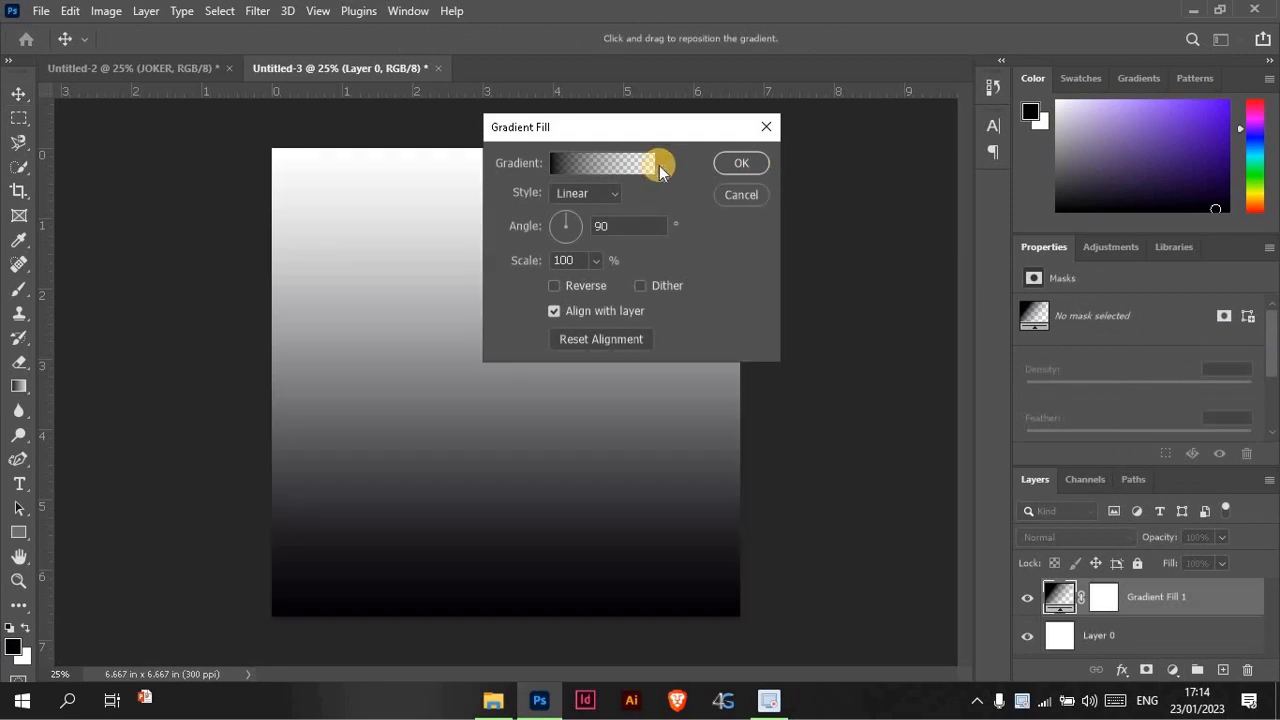
pyautogui.click(596, 198)
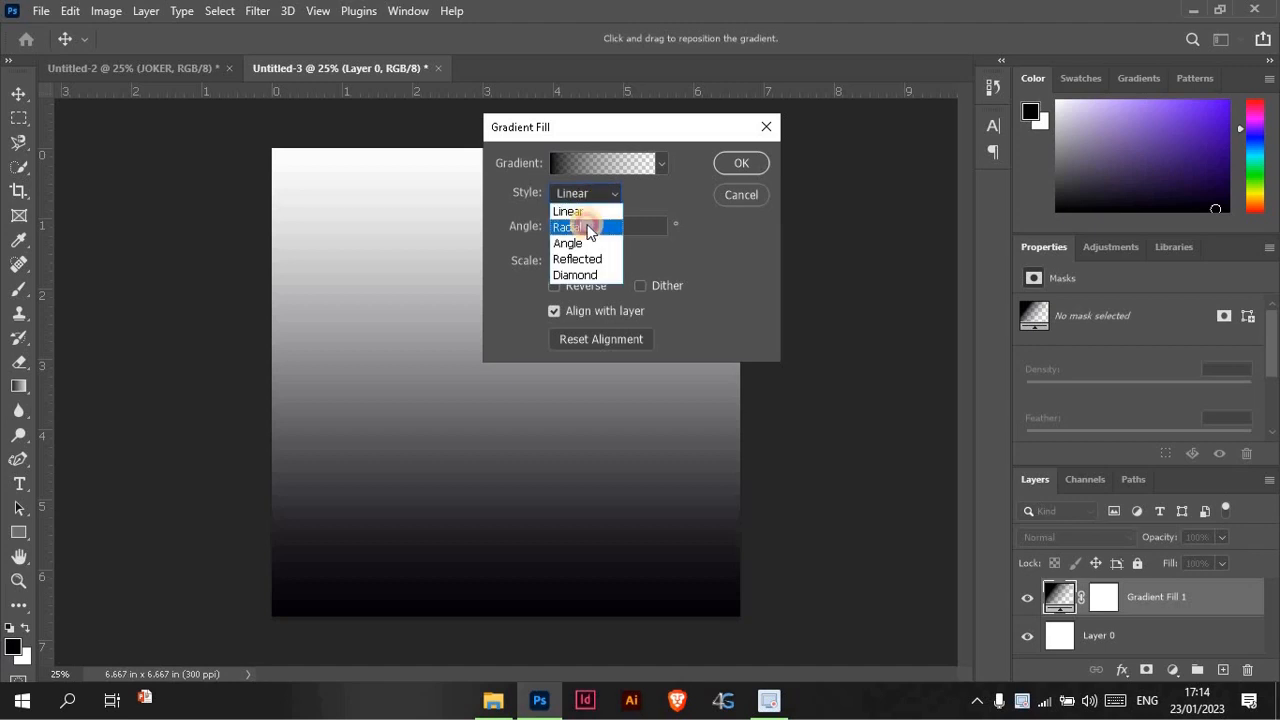
pyautogui.click(588, 228)
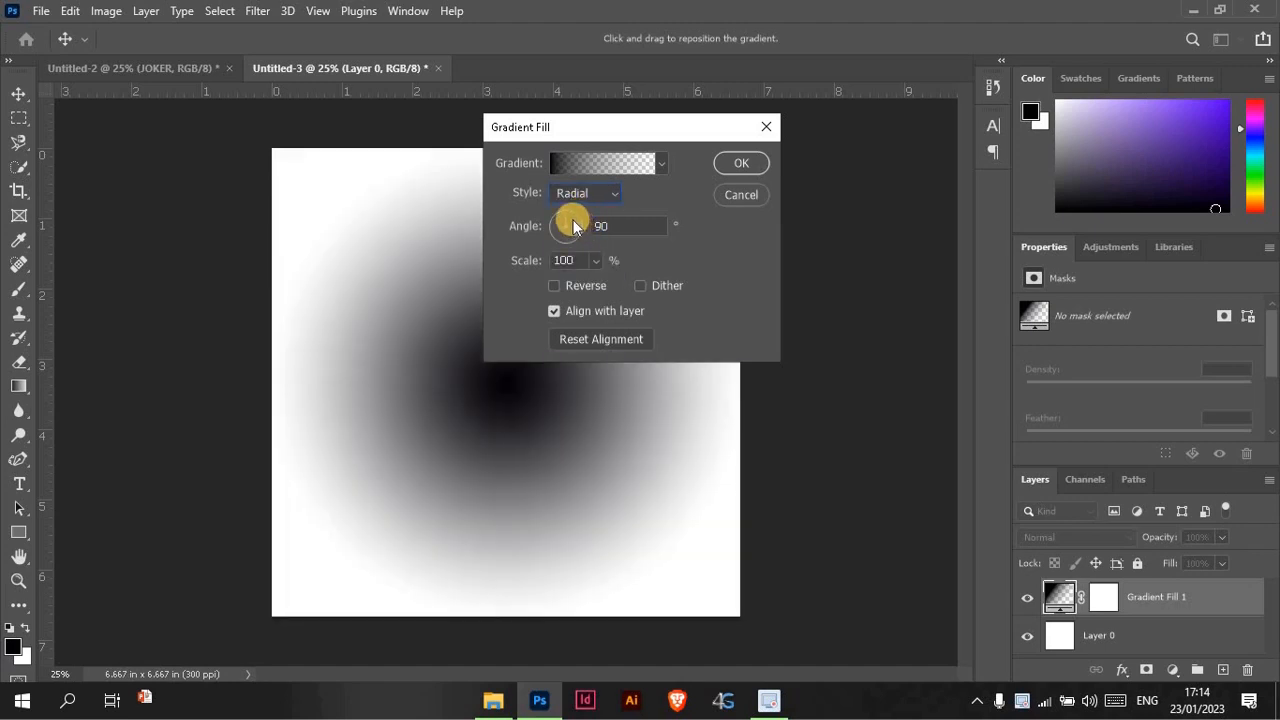
# Step: Choose the third Basics preset, running from black to white, for the gradient fill
pyautogui.click(660, 168)
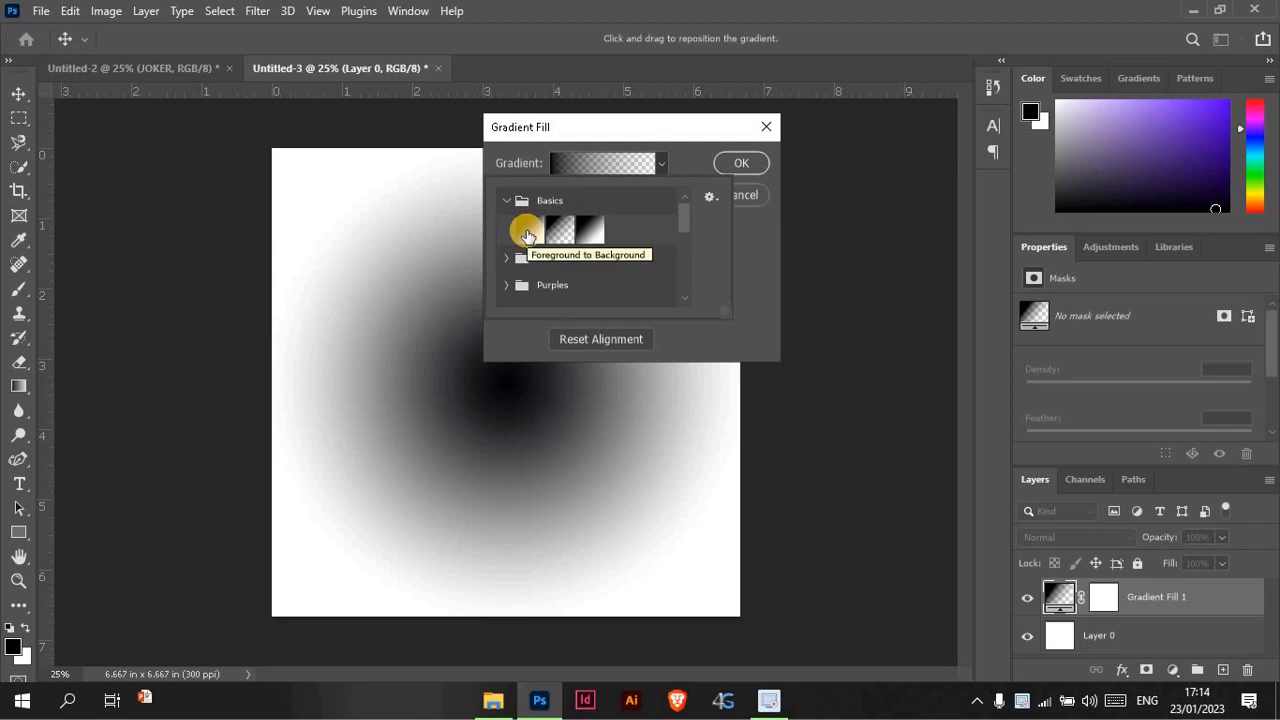
pyautogui.click(527, 234)
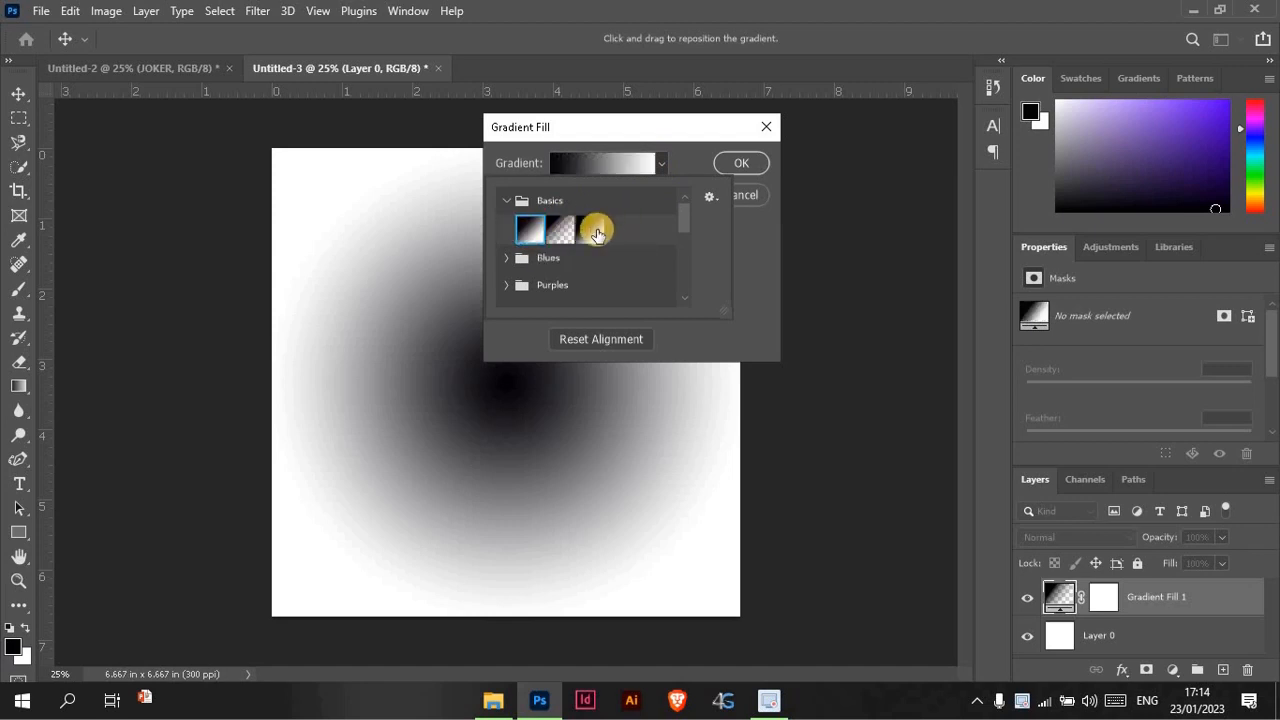
pyautogui.click(596, 231)
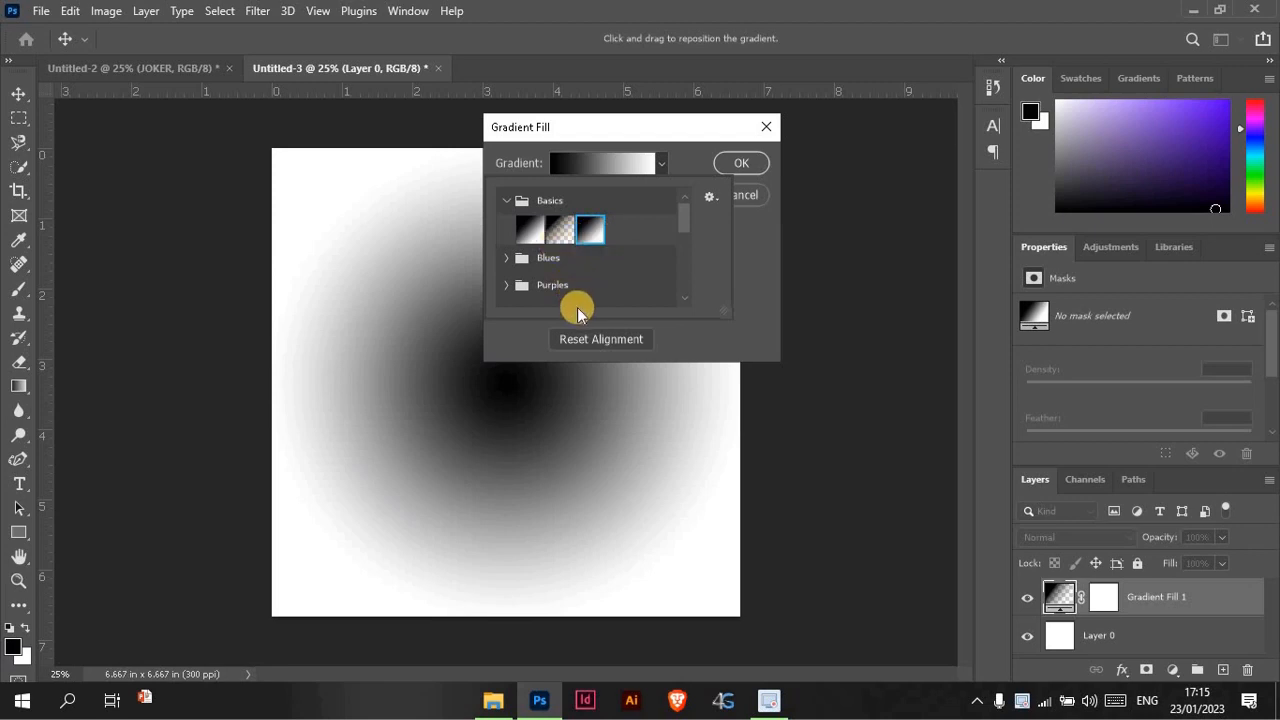
pyautogui.click(740, 240)
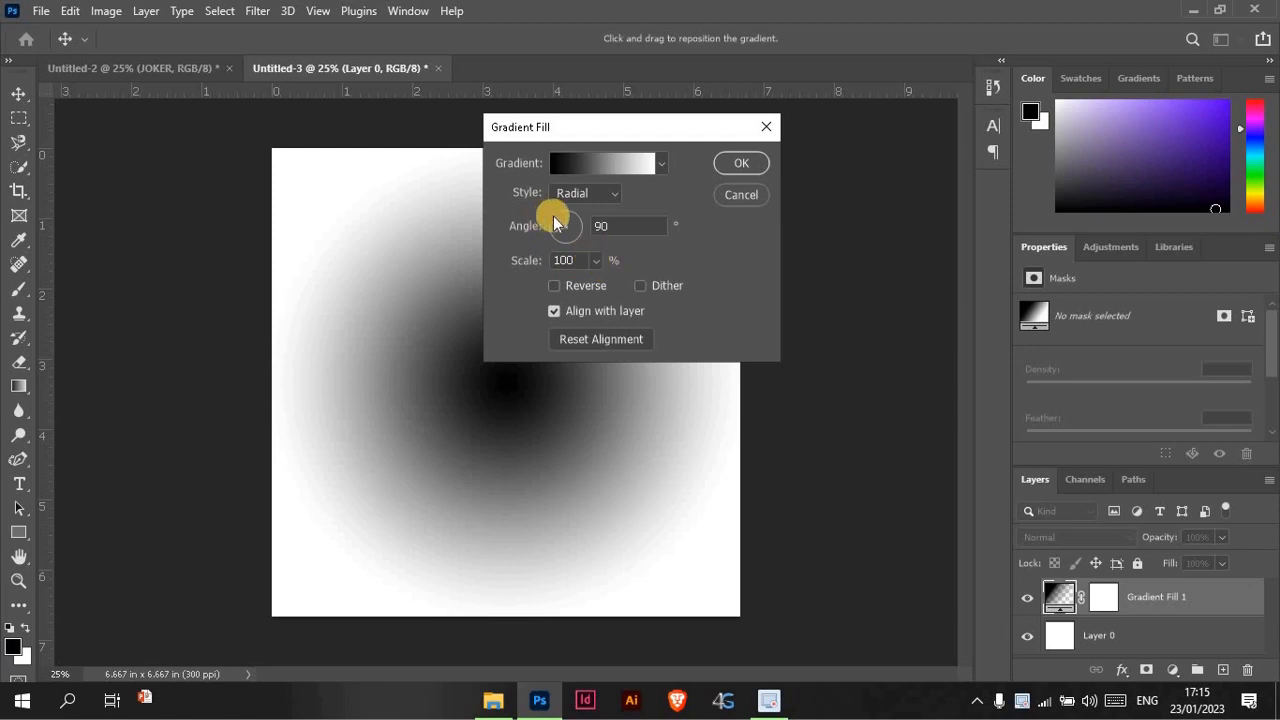
# Step: Set the gradient angle to 96.66°, reverse it, and increase its scale so the white glow spreads towards the canvas corners
pyautogui.moveTo(553, 216)
pyautogui.mouseDown()
pyautogui.moveTo(566, 214)
pyautogui.moveTo(526, 249)
pyautogui.moveTo(563, 209)
pyautogui.moveTo(565, 220)
pyautogui.mouseUp()
pyautogui.click(560, 284)
pyautogui.click(560, 284)
pyautogui.click(560, 284)
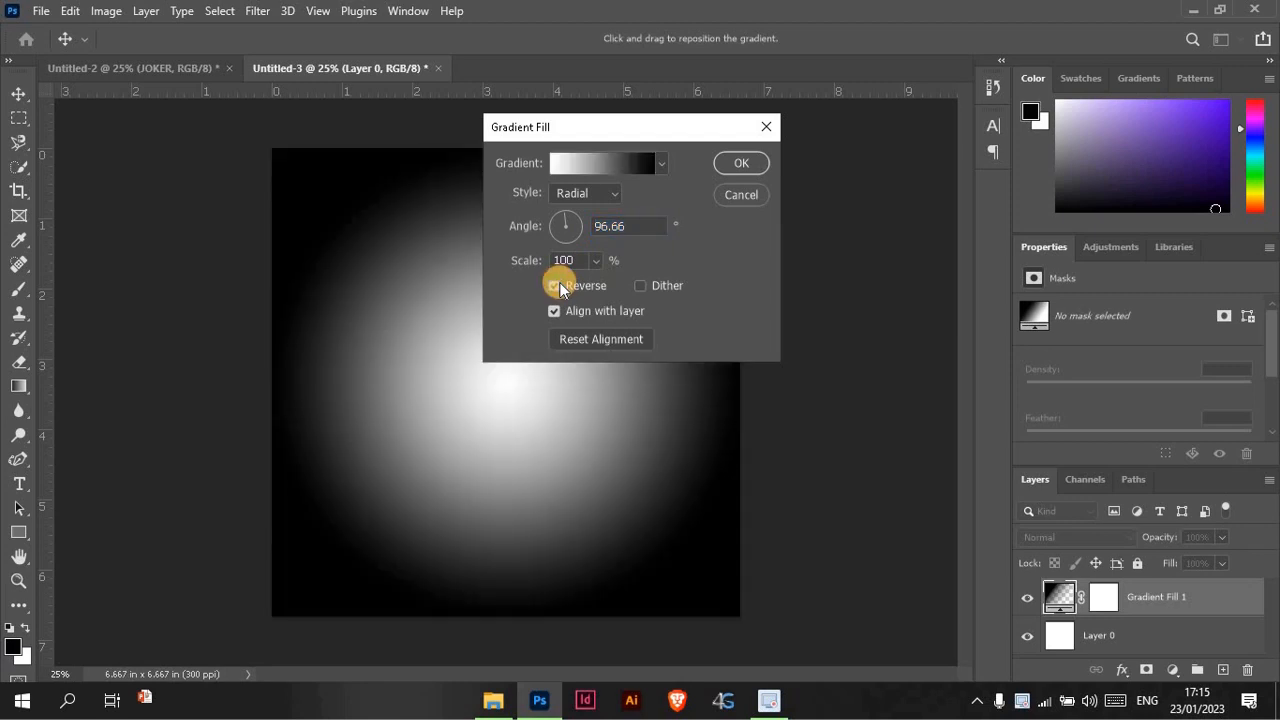
pyautogui.moveTo(596, 258); pyautogui.dragTo(600, 288)
pyautogui.click(735, 170)
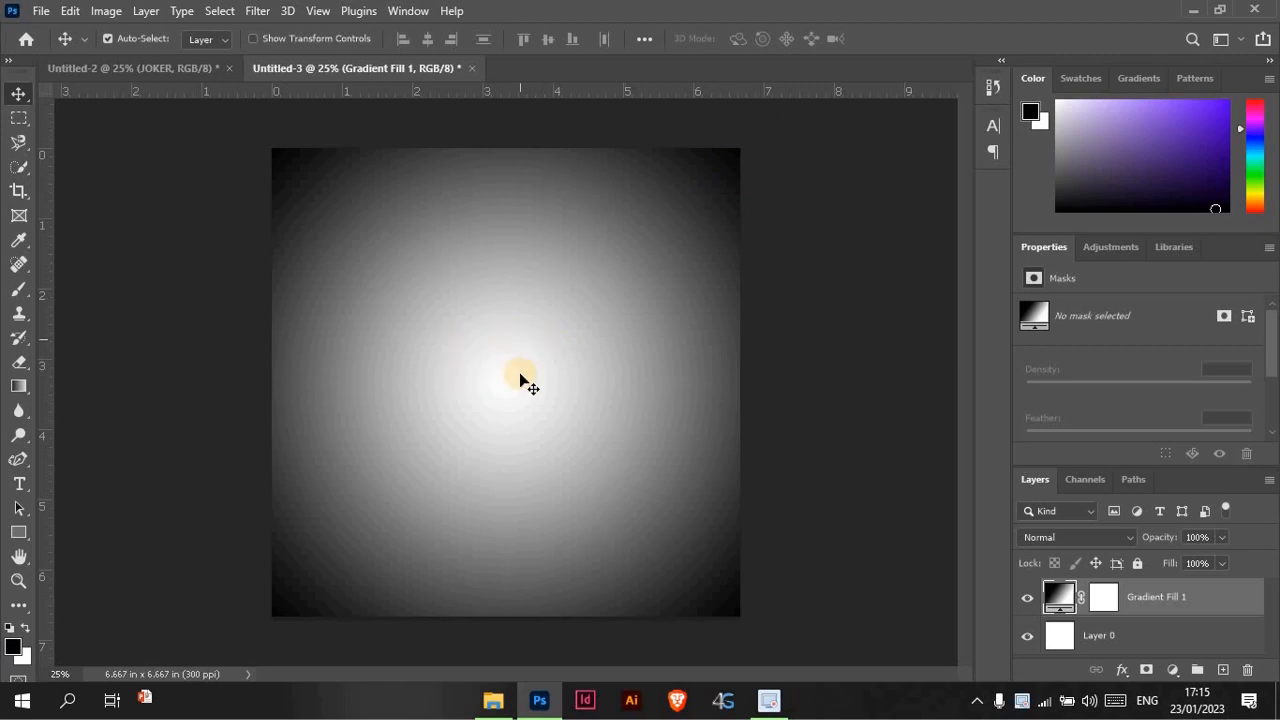
pyautogui.click(490, 700)
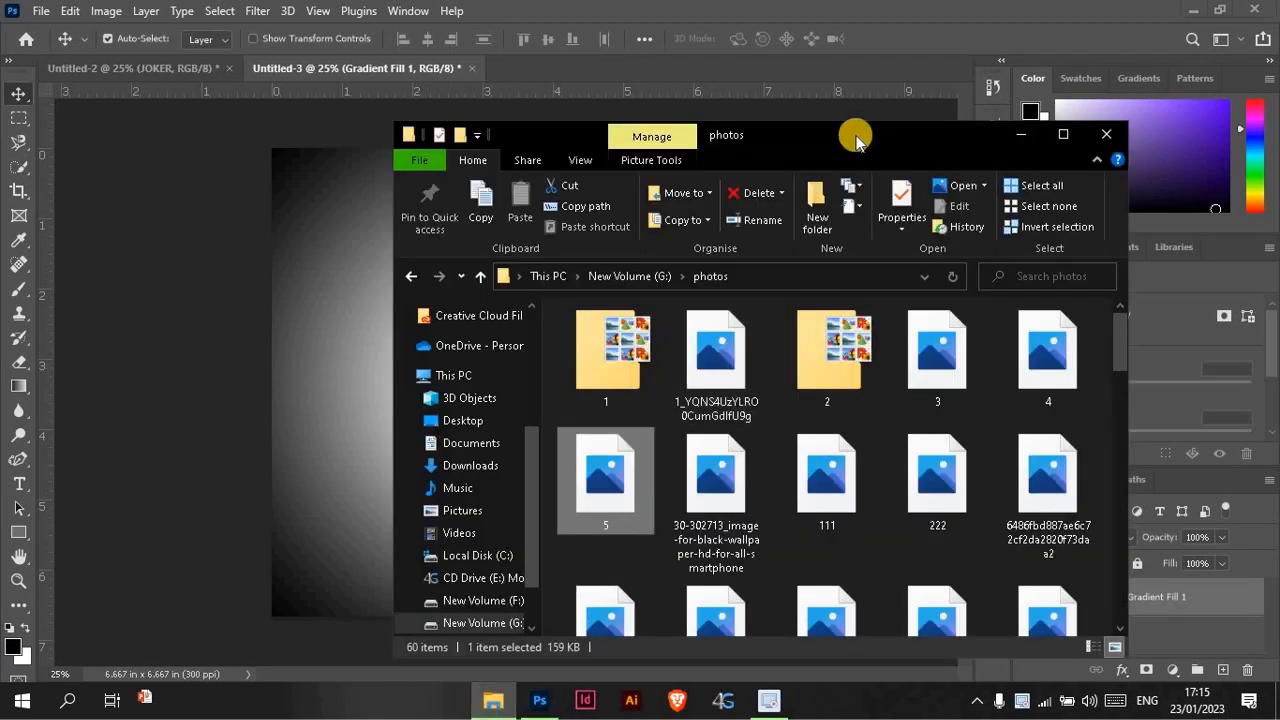
pyautogui.moveTo(851, 137); pyautogui.dragTo(1063, 69)
pyautogui.moveTo(781, 402); pyautogui.dragTo(503, 380)
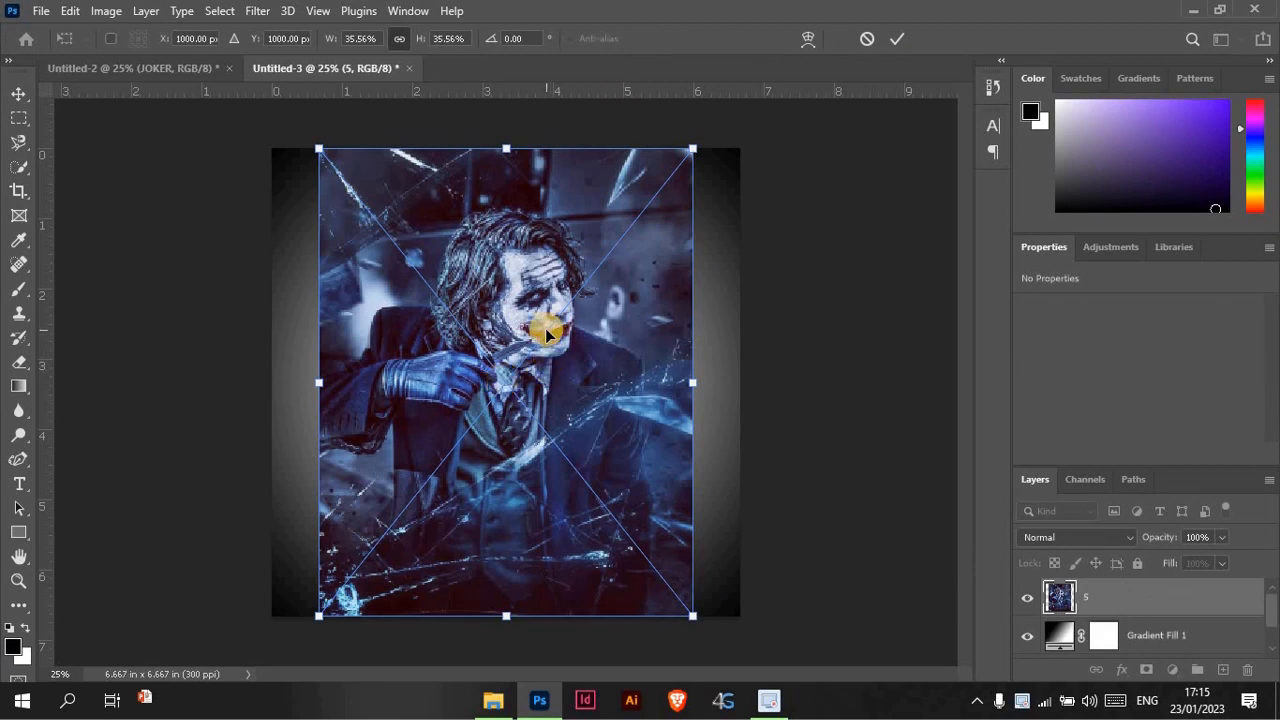
pyautogui.press('Escape')
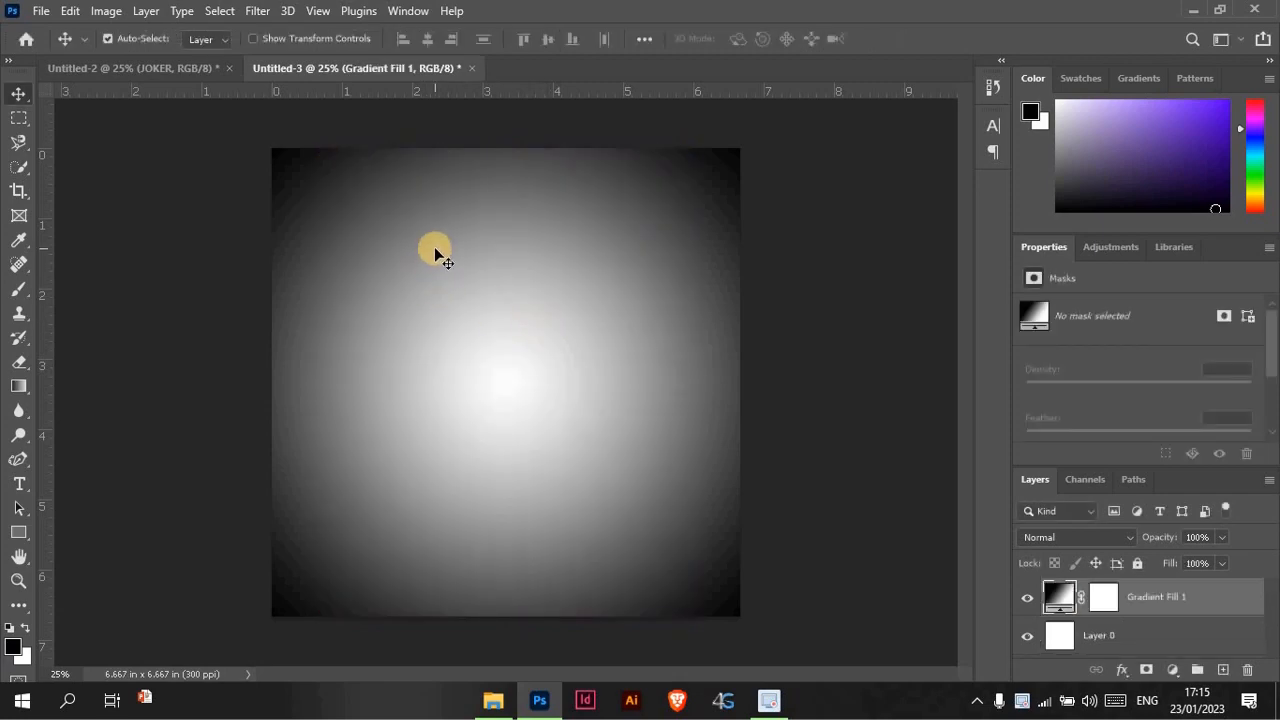
# Step: Open image 5 from the photos folder as a separate document and convert its Background into a regular layer
pyautogui.click(493, 700)
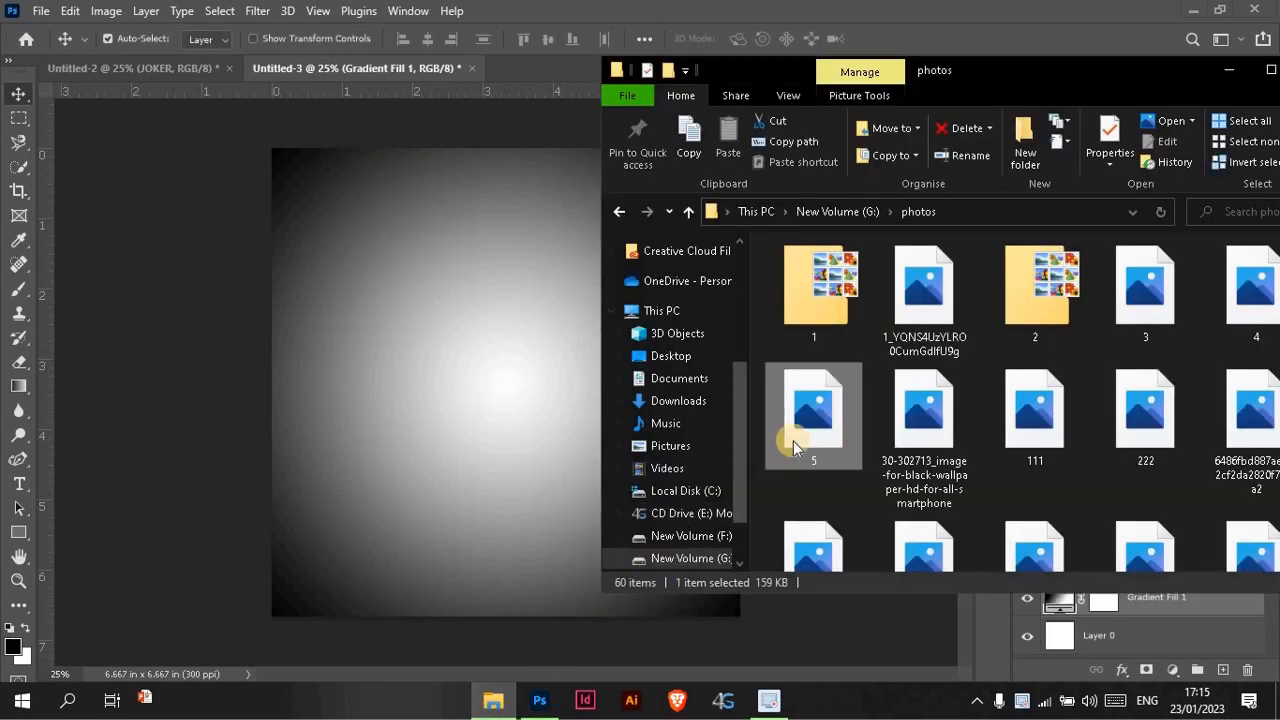
pyautogui.moveTo(793, 447); pyautogui.dragTo(549, 58)
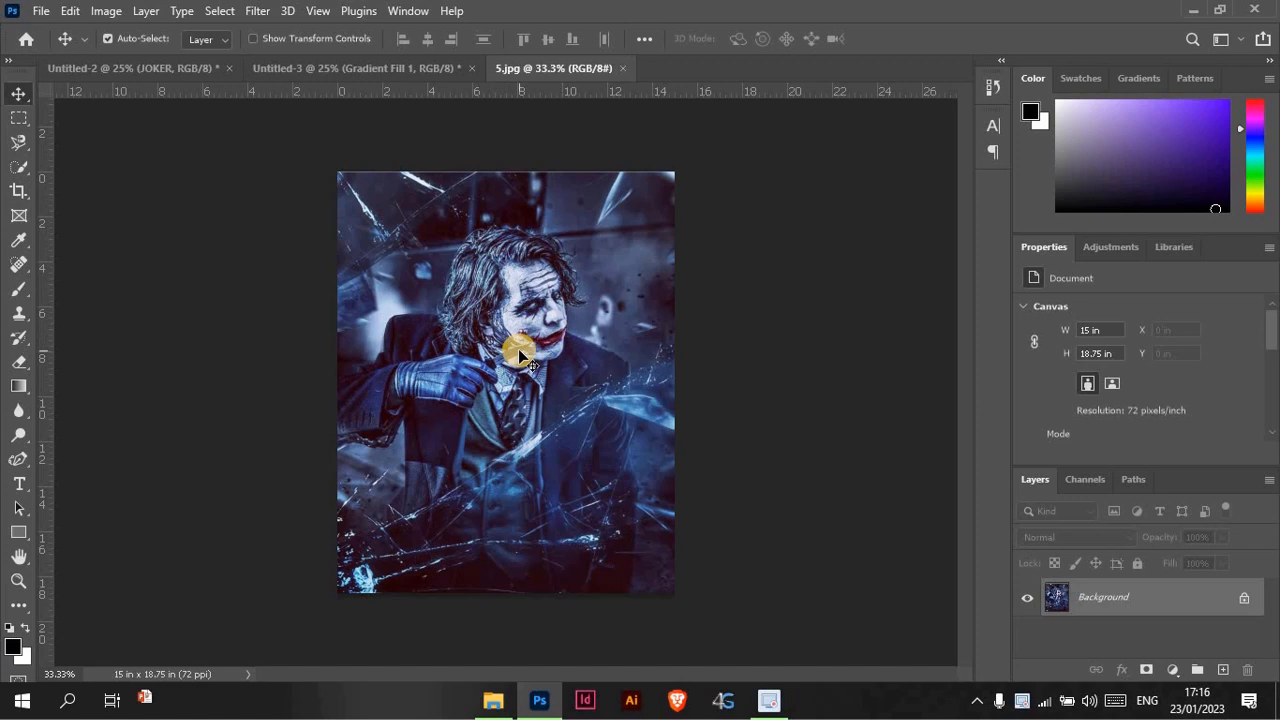
pyautogui.doubleClick(1152, 597)
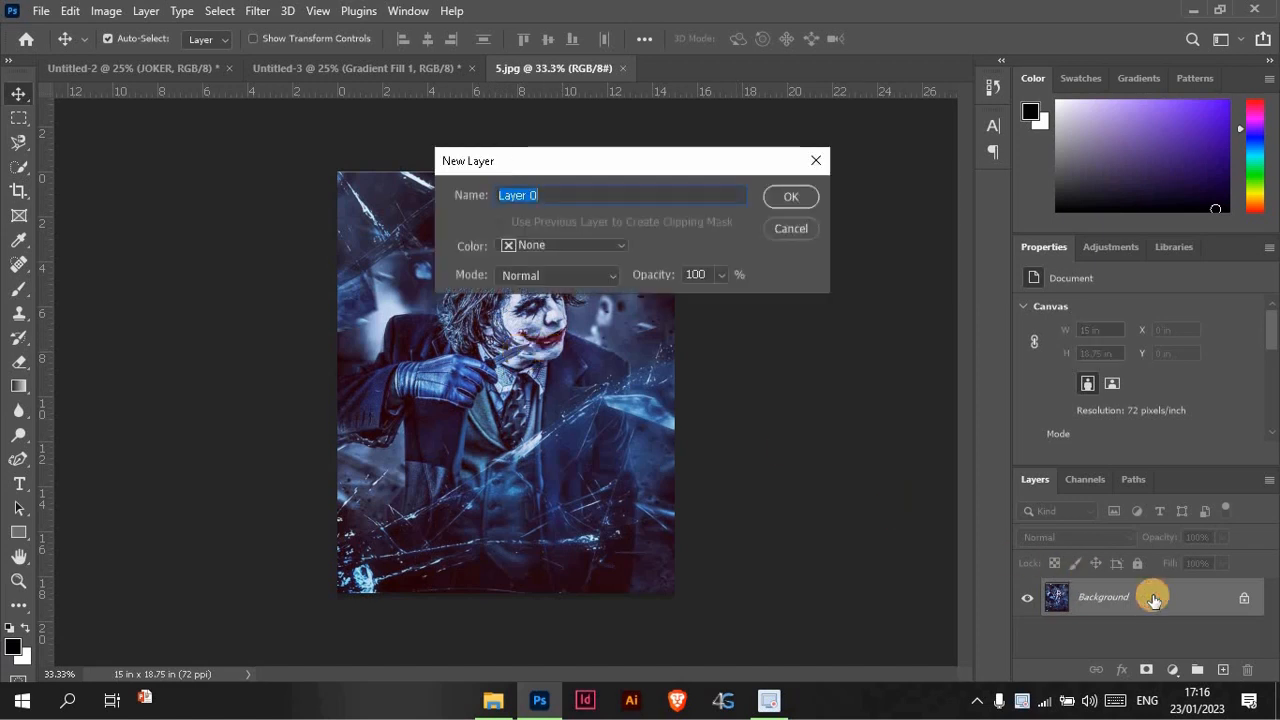
pyautogui.click(791, 200)
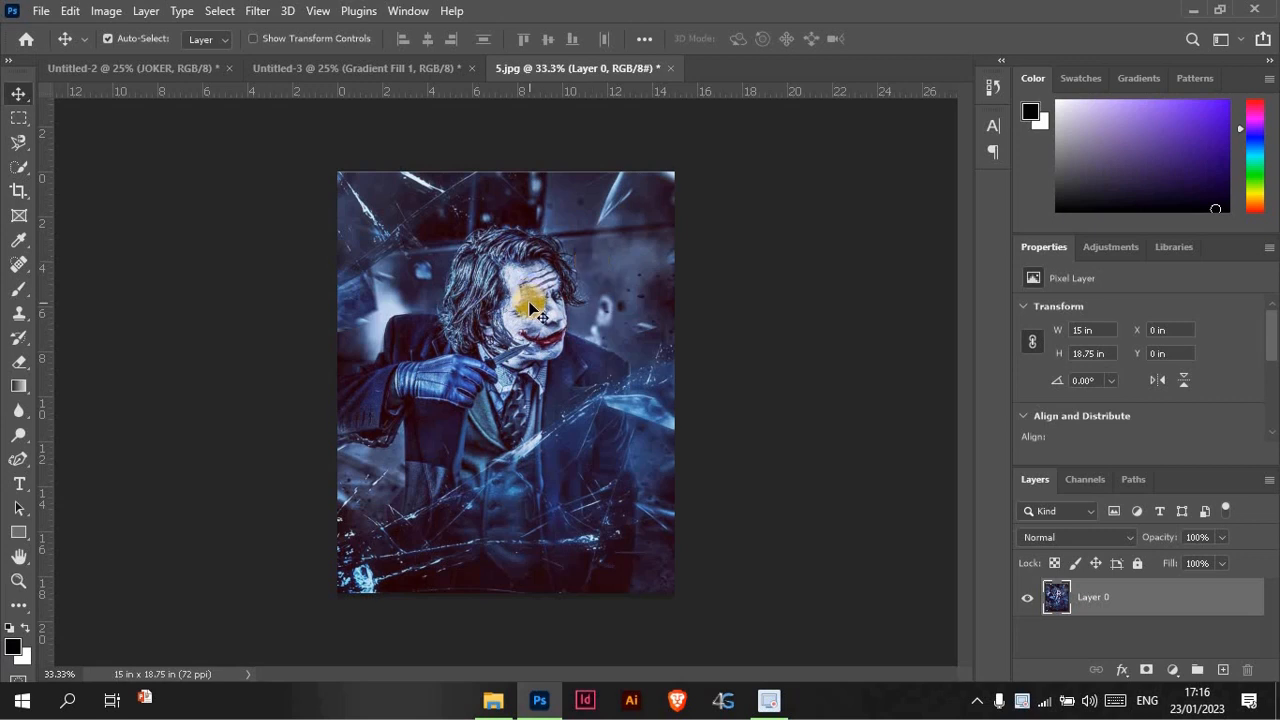
# Step: Copy the Joker photo layer from 5.jpg into the Untitled-3 document and centre it over the gradient
pyautogui.moveTo(531, 318)
pyautogui.mouseDown()
pyautogui.moveTo(385, 64)
pyautogui.moveTo(529, 313)
pyautogui.mouseUp()
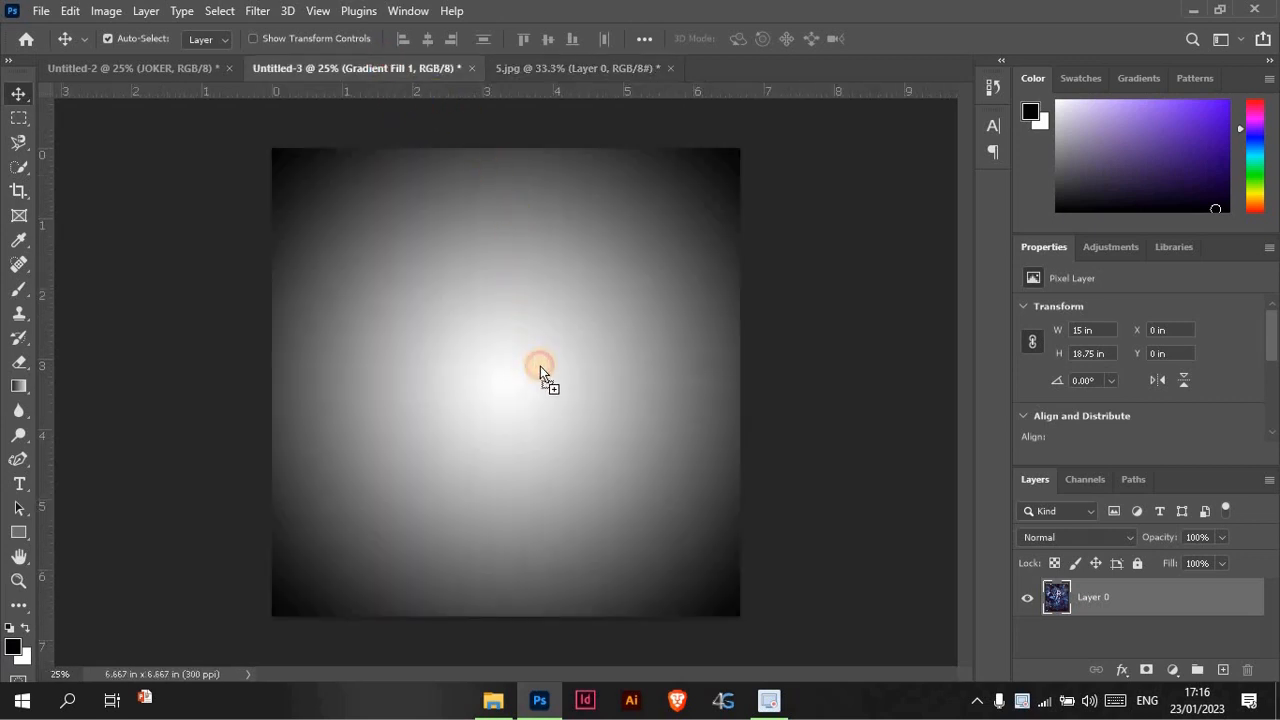
pyautogui.moveTo(545, 410); pyautogui.dragTo(545, 408)
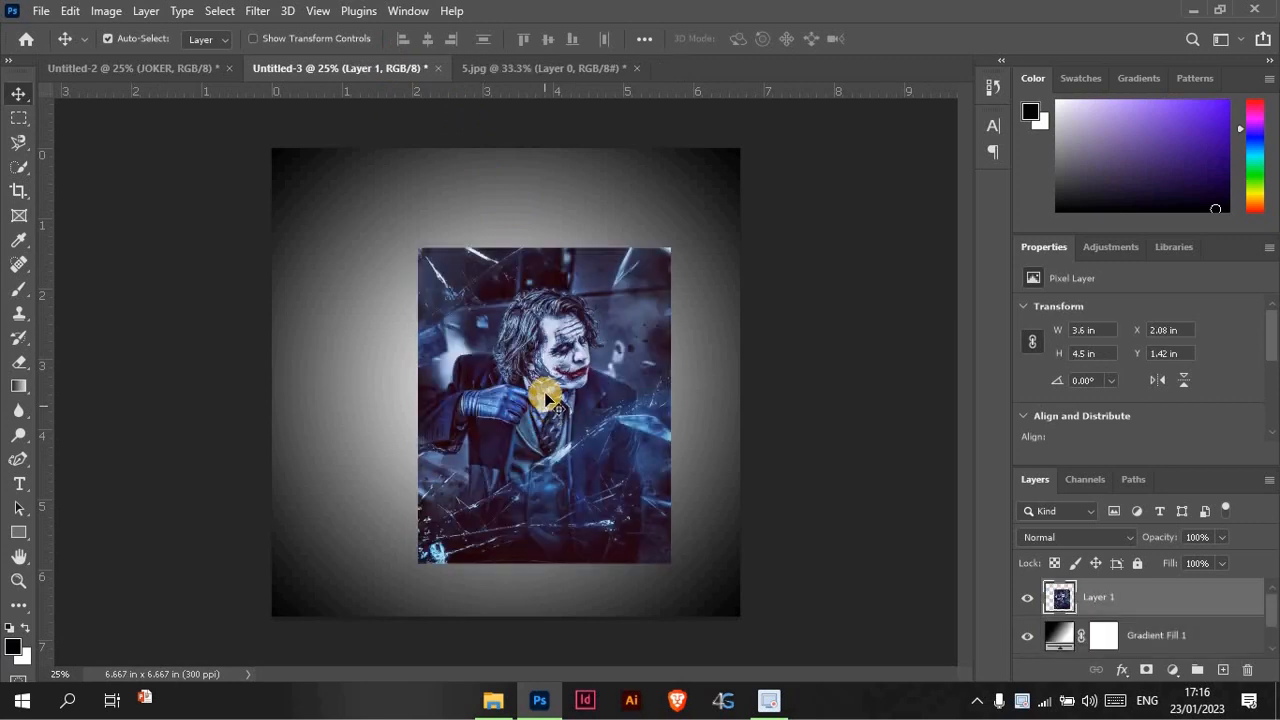
pyautogui.moveTo(500, 350); pyautogui.dragTo(500, 346)
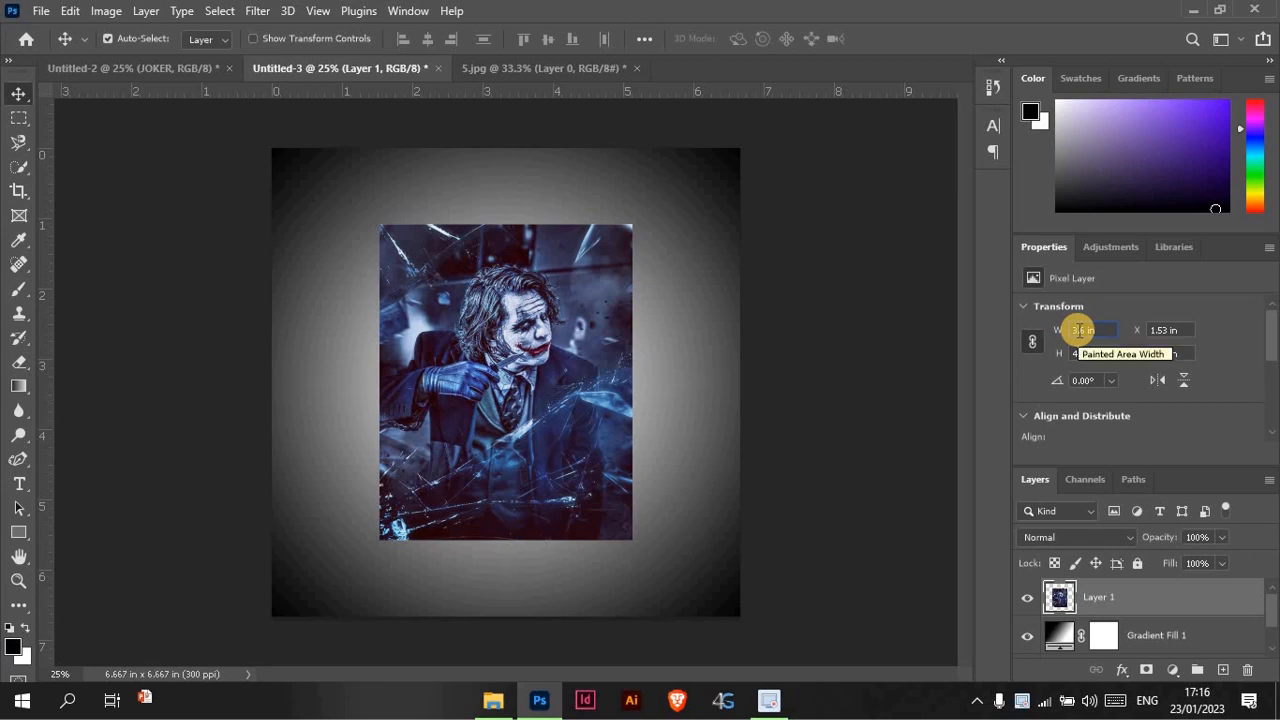
# Step: Scale the Joker photo proportionally to a width of 4.6 in and move it down to the canvas's lower edge at about X 0.79 in
pyautogui.write('6')
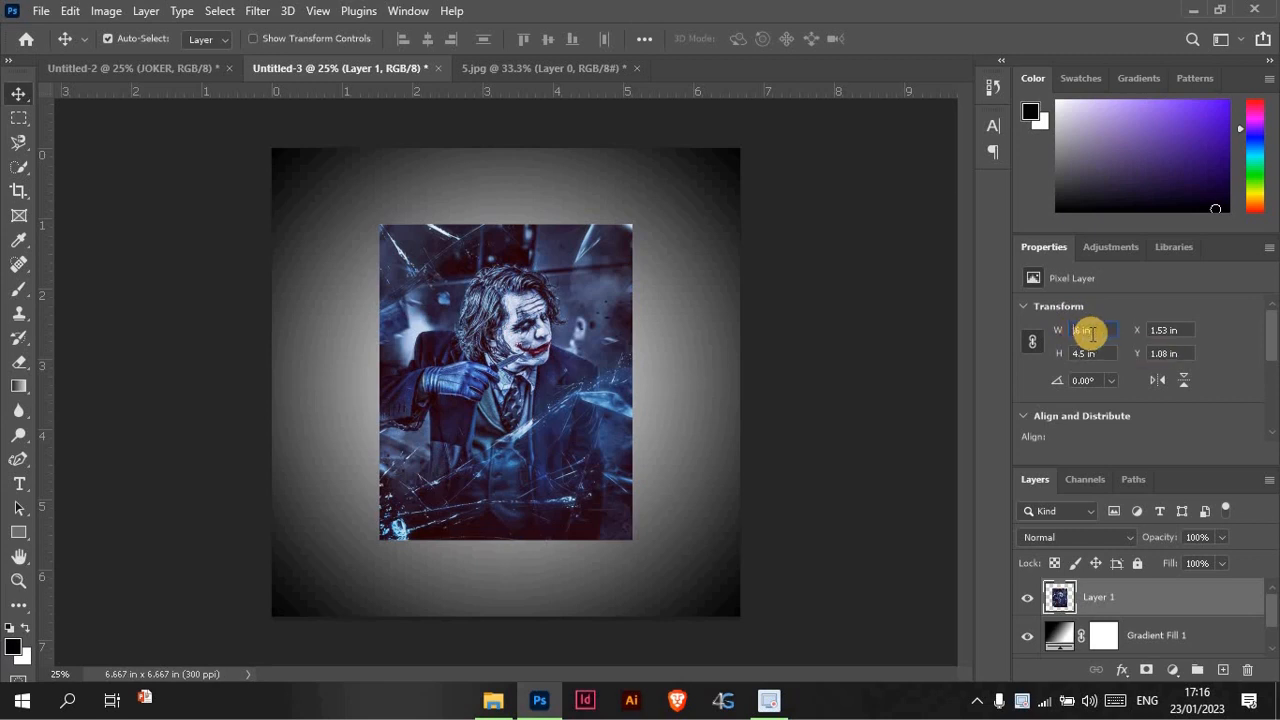
pyautogui.click(946, 357)
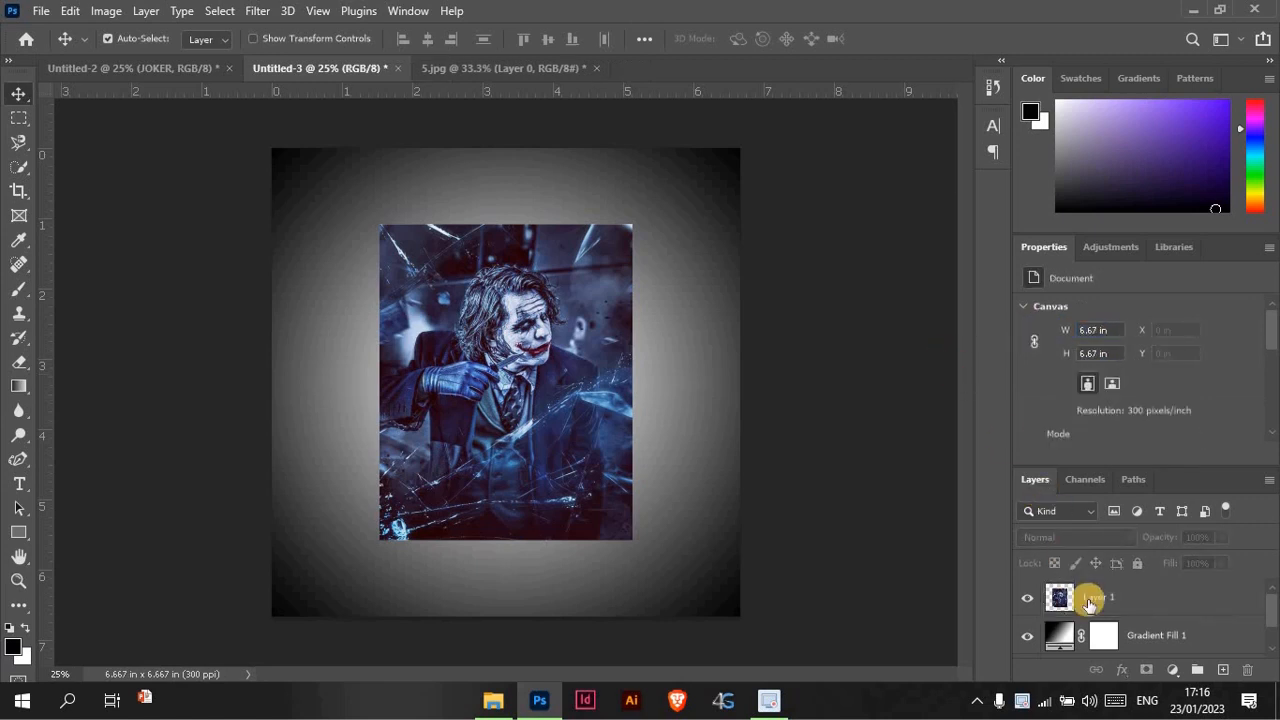
pyautogui.click(1045, 597)
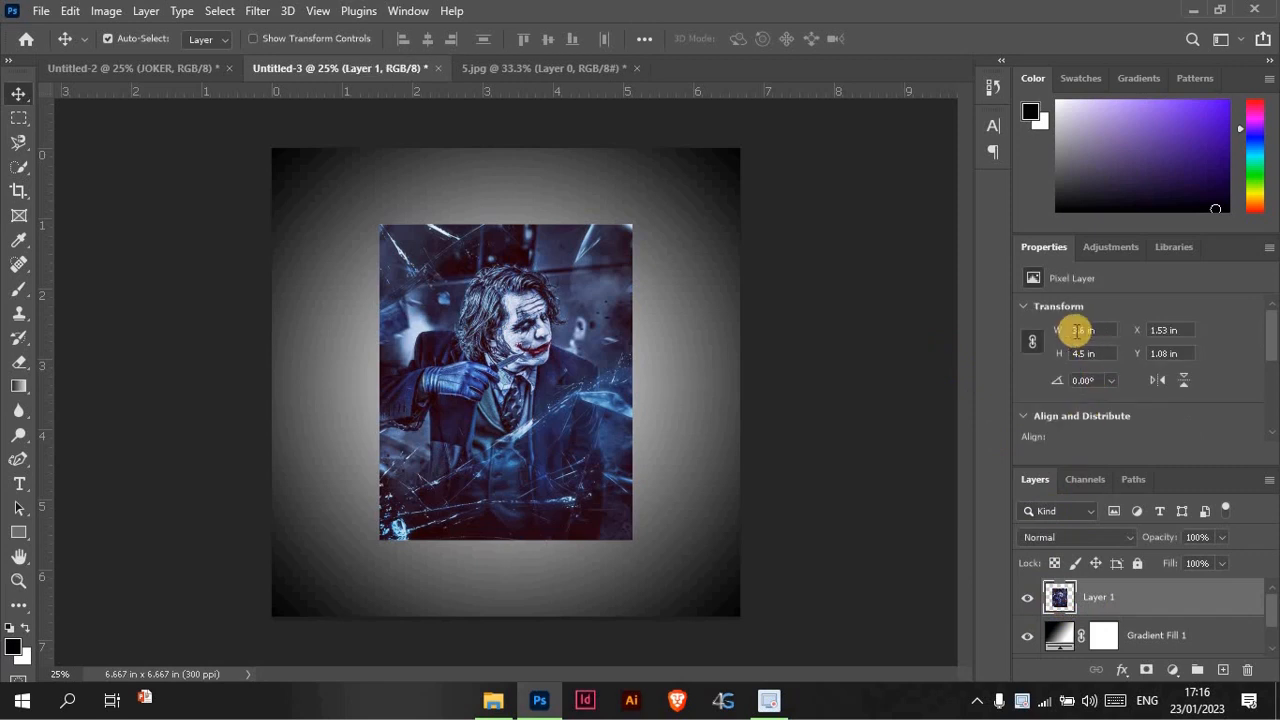
pyautogui.click(1078, 330)
pyautogui.write('4.6')
pyautogui.press('Return')
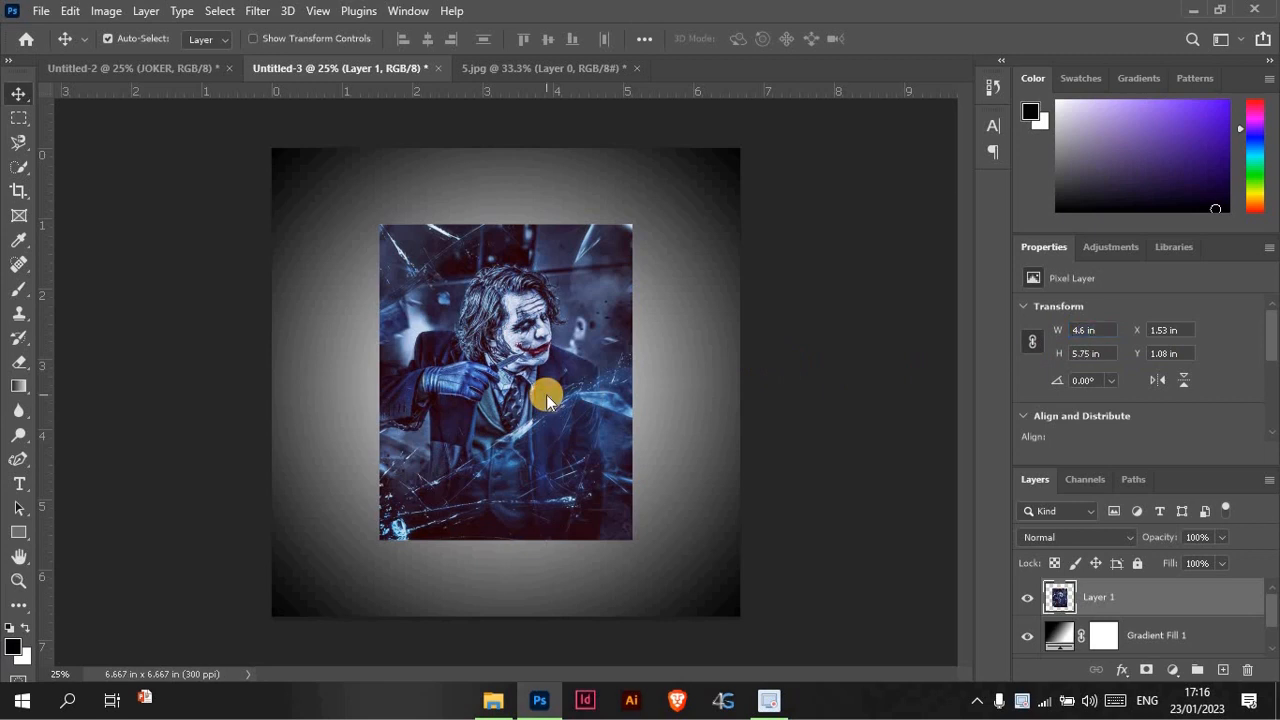
pyautogui.moveTo(543, 448); pyautogui.dragTo(521, 404)
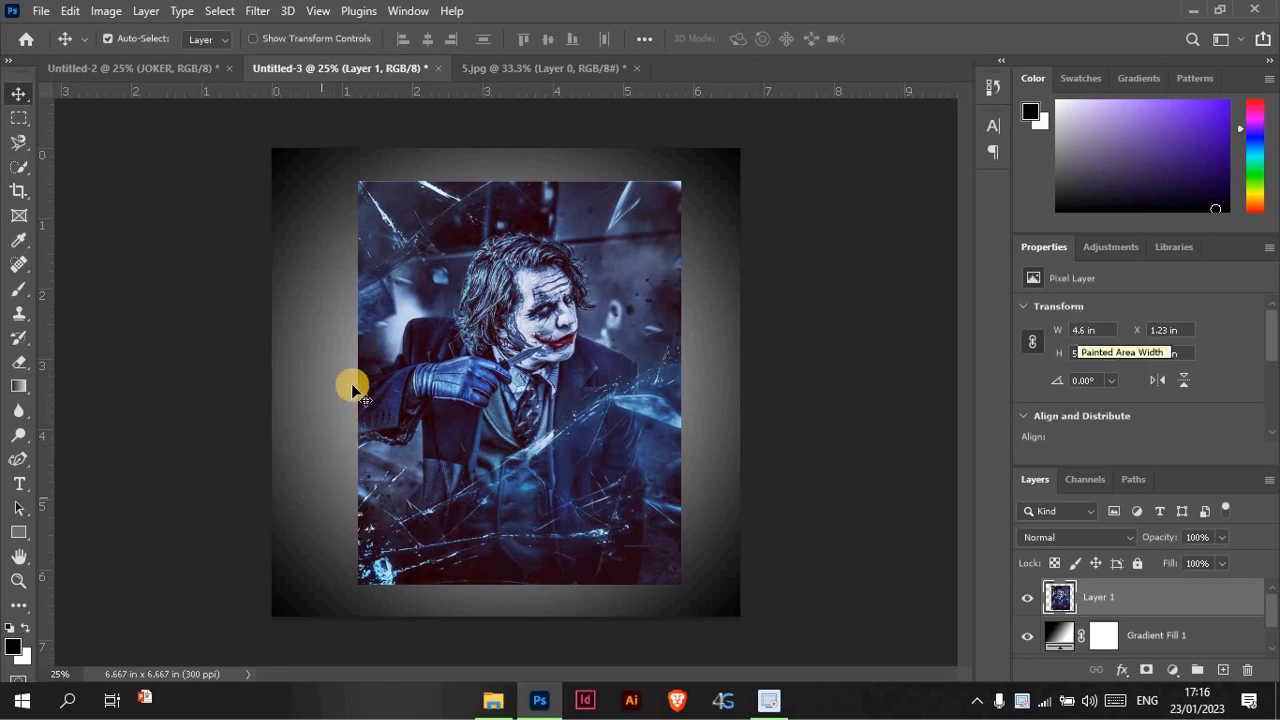
pyautogui.moveTo(481, 366); pyautogui.dragTo(523, 385)
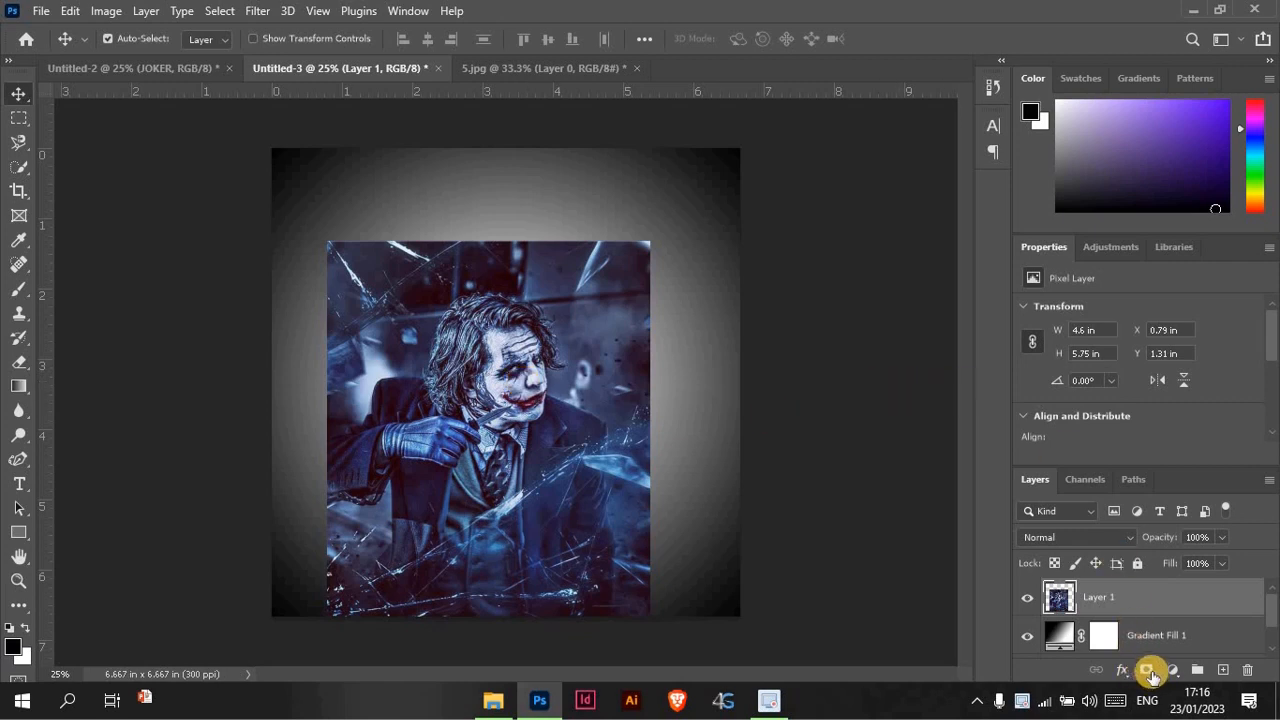
# Step: Add a layer mask to the Joker photo layer and invert the mask to black
pyautogui.click(1150, 677)
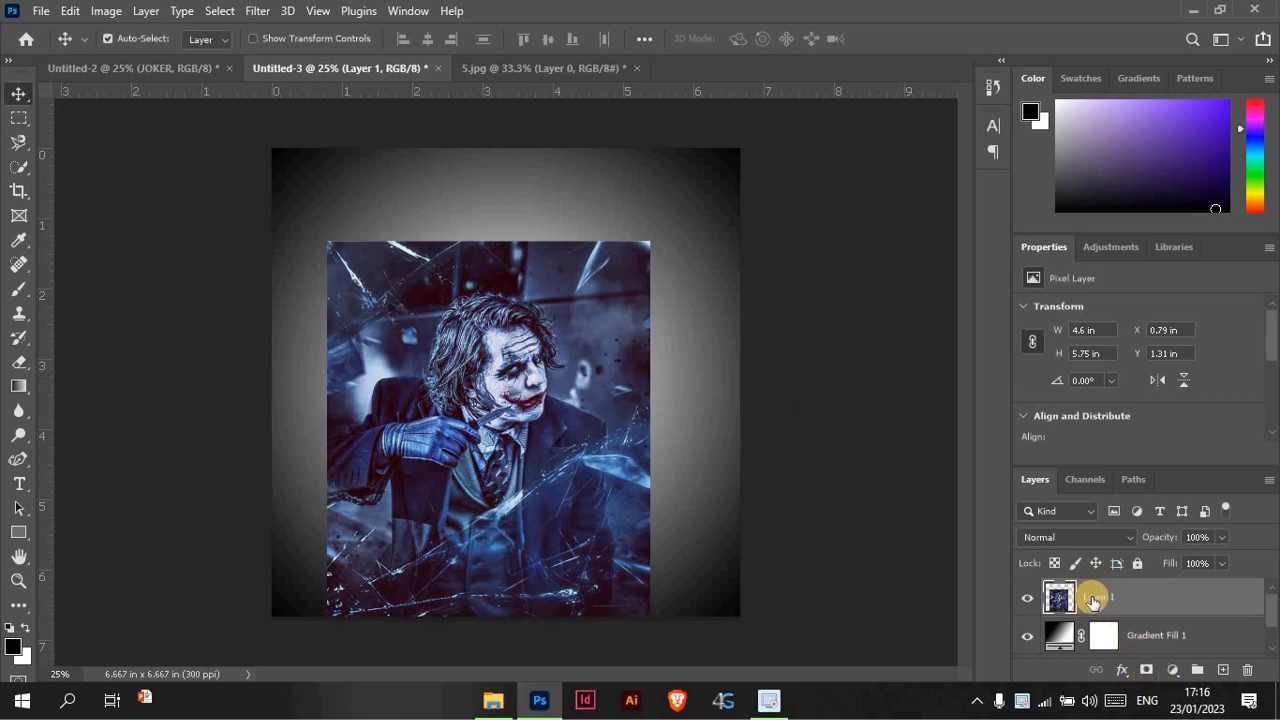
pyautogui.moveTo(1097, 598); pyautogui.dragTo(1148, 677)
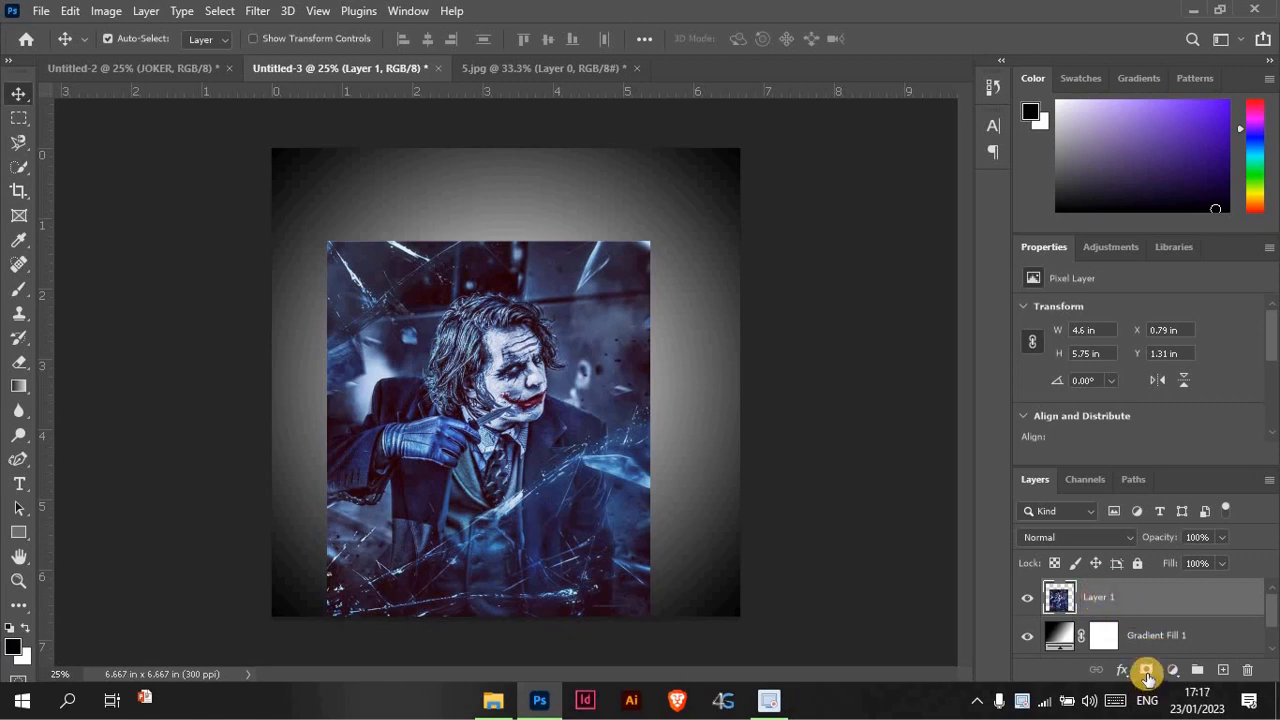
pyautogui.click(1147, 677)
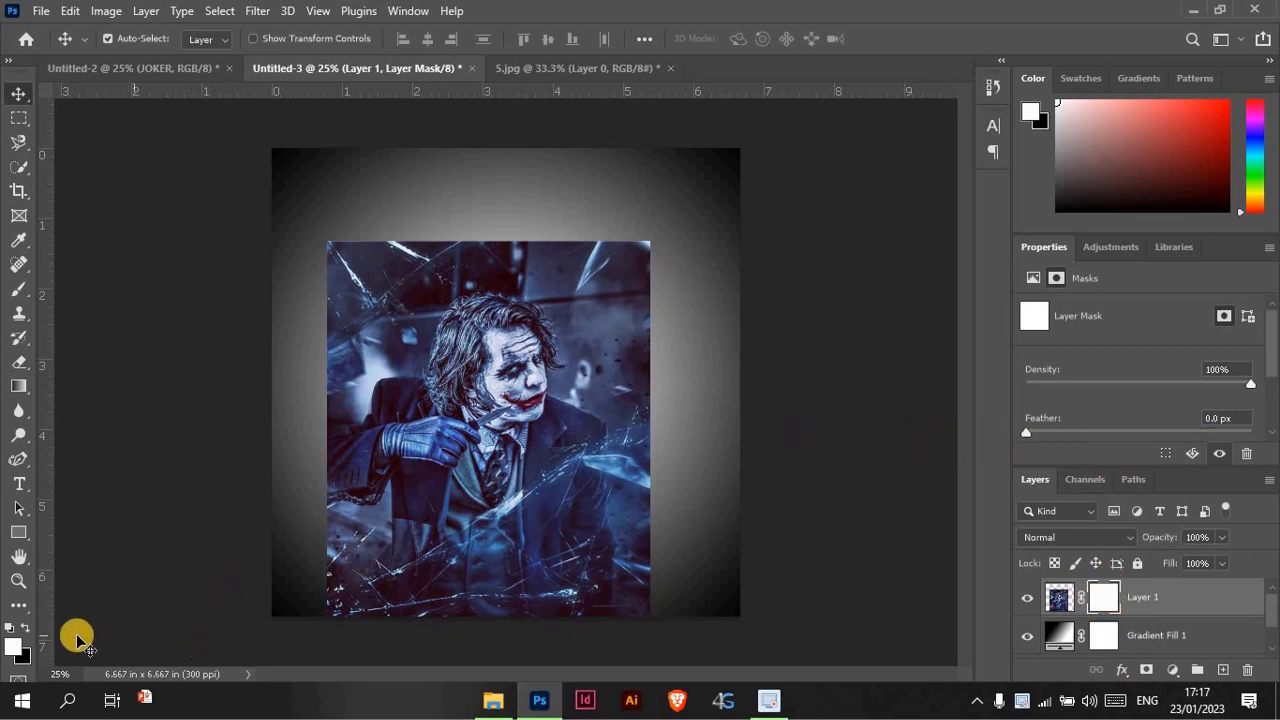
pyautogui.hotkey('ctrl', 'i')
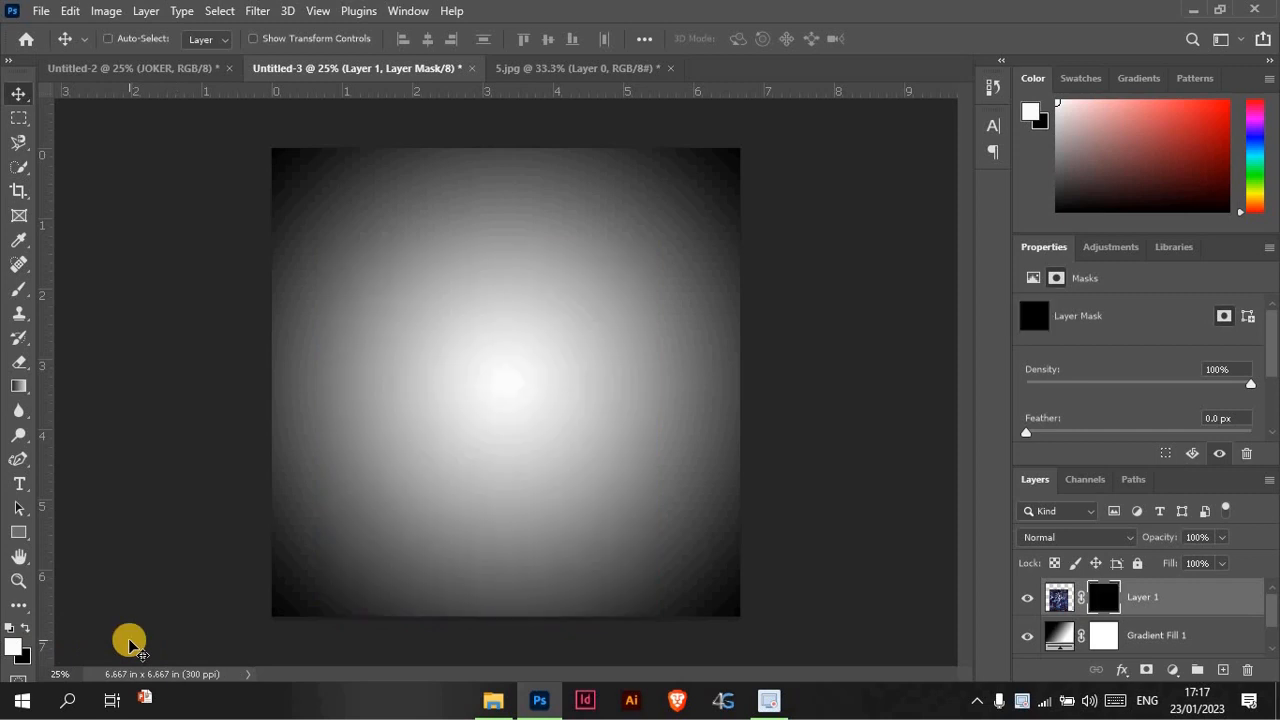
pyautogui.hotkey('ctrl', 'i')
pyautogui.hotkey('ctrl', 'i')
# Step: Swap the foreground and background colours back and forth, ending with white as the foreground
pyautogui.click(24, 628)
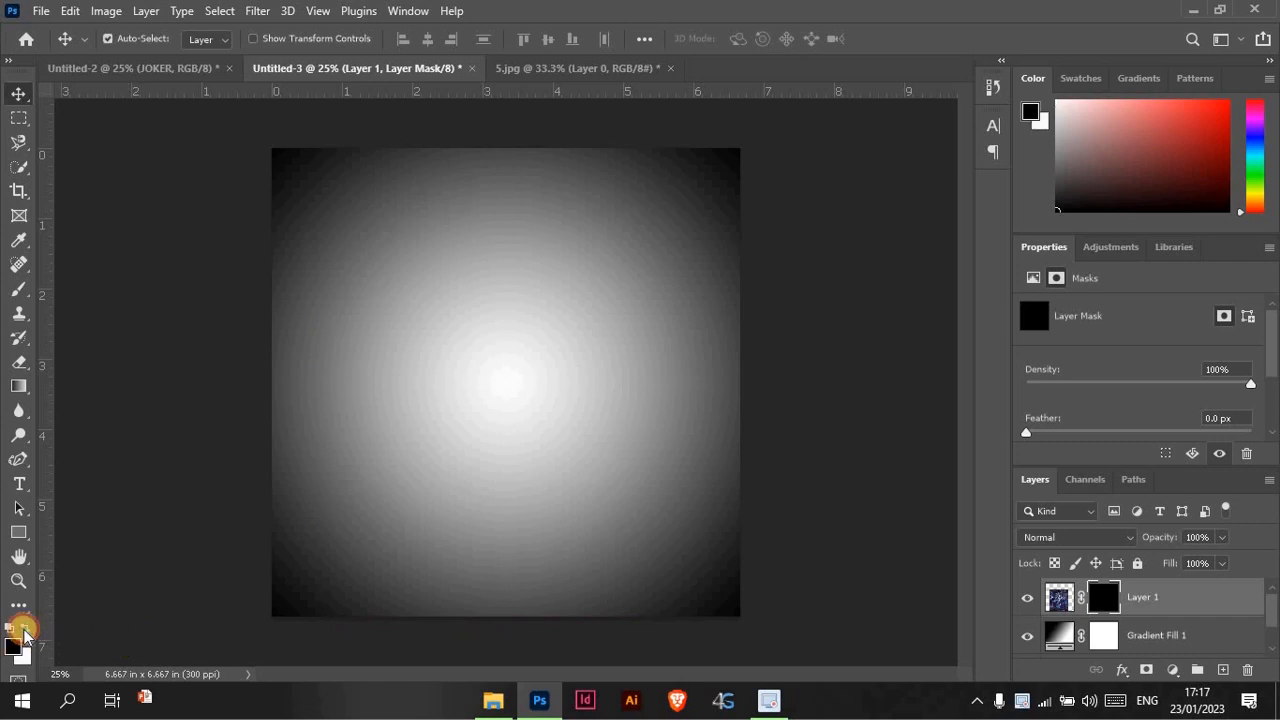
pyautogui.click(24, 628)
pyautogui.click(24, 628)
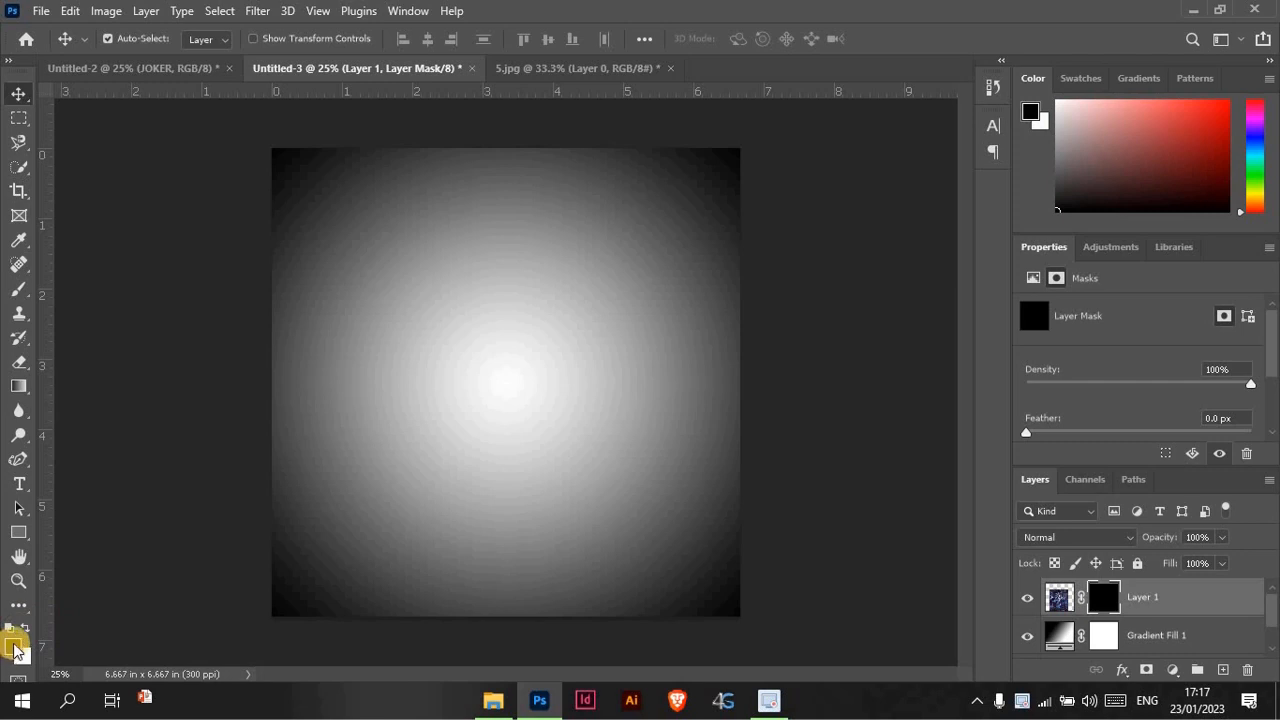
pyautogui.click(24, 628)
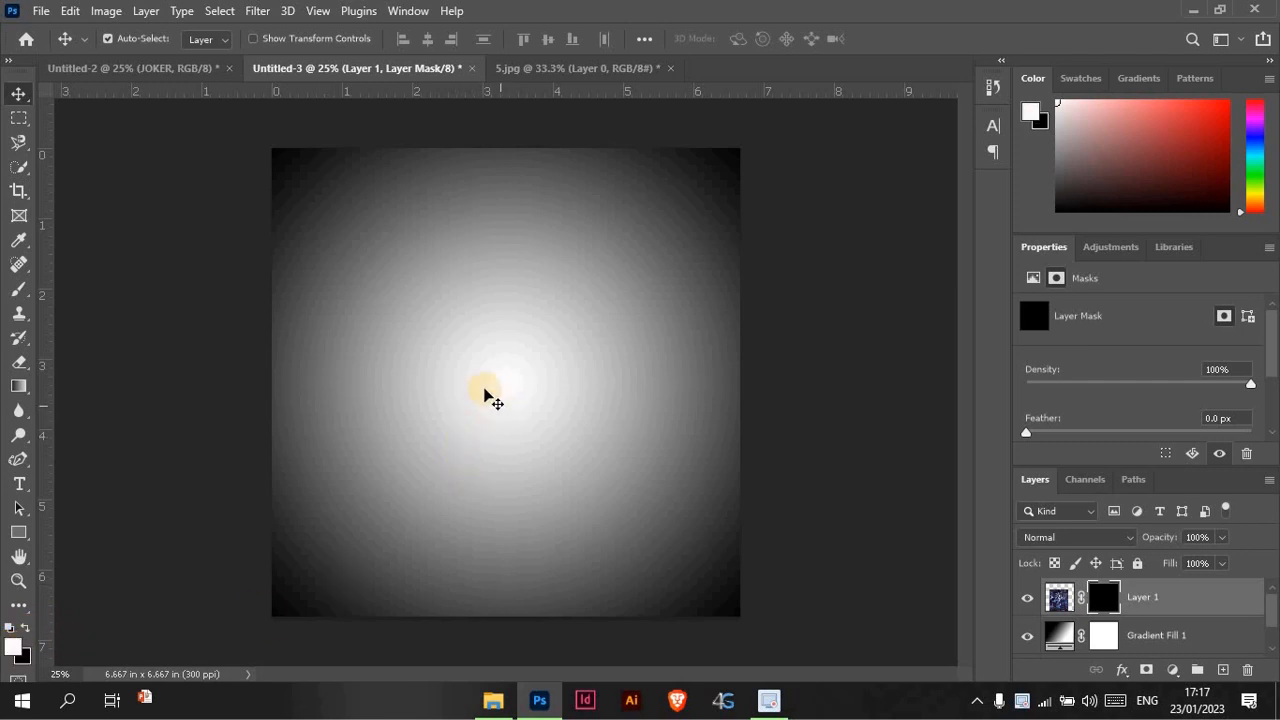
# Step: Choose the 702 px Brush project Q1 2011.psd brush and paint white on the layer mask to reveal the Joker's face
pyautogui.click(20, 289)
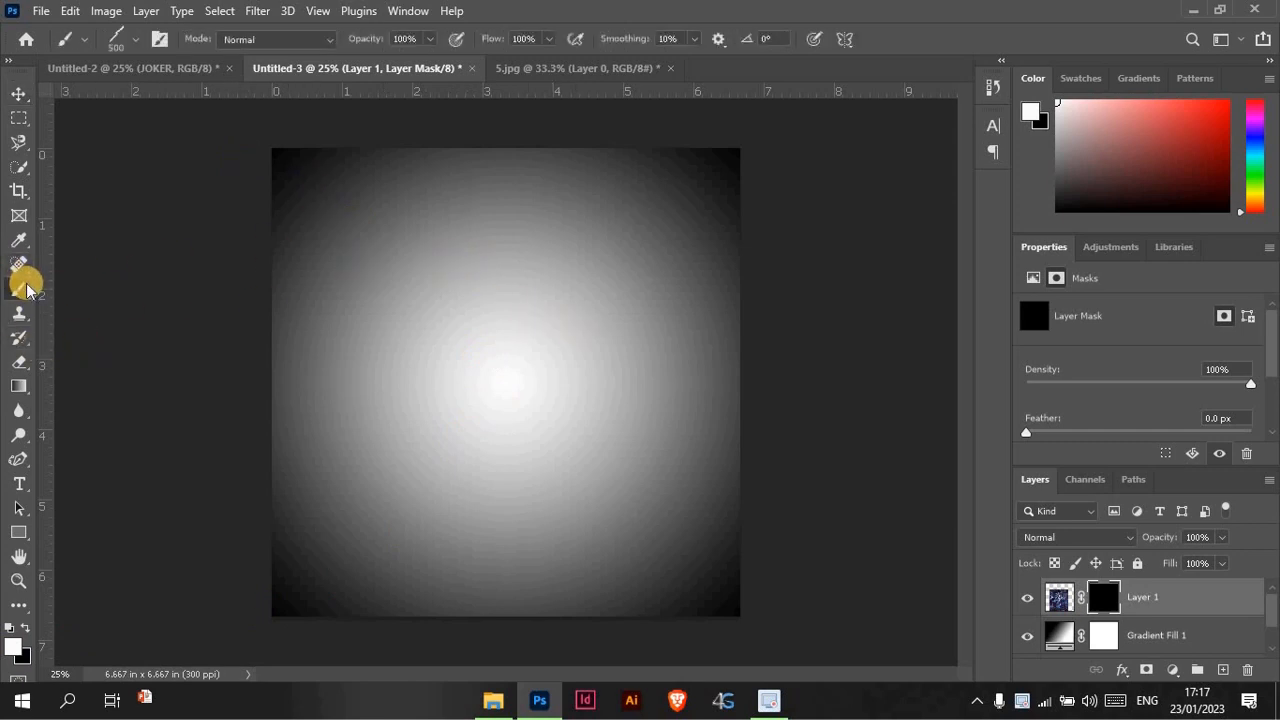
pyautogui.rightClick(423, 316)
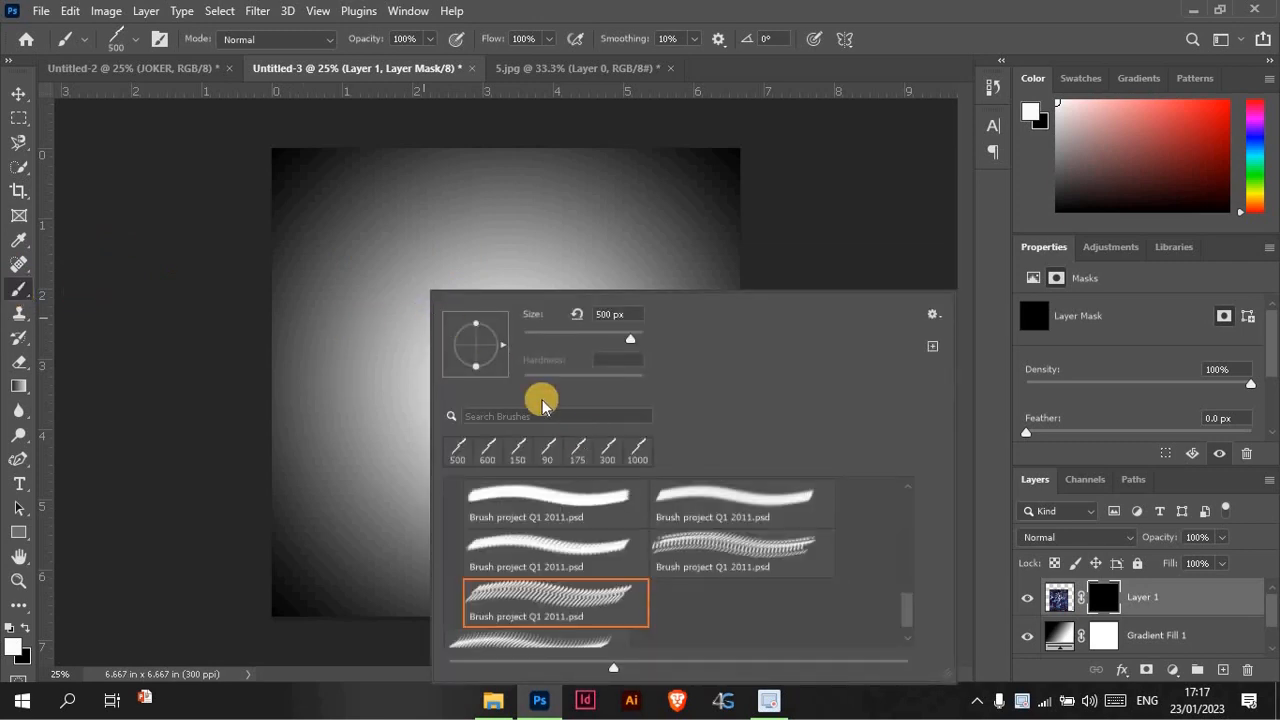
pyautogui.scroll(2, 600, 520)
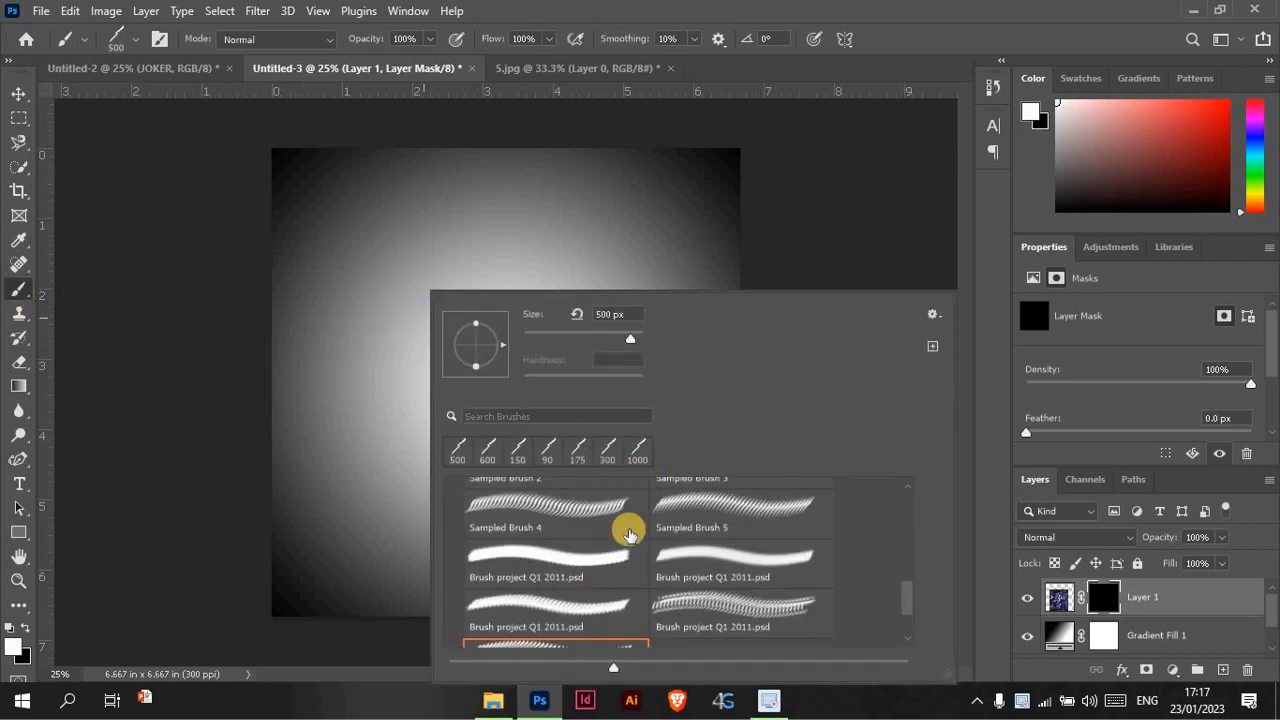
pyautogui.scroll(3, 629, 534)
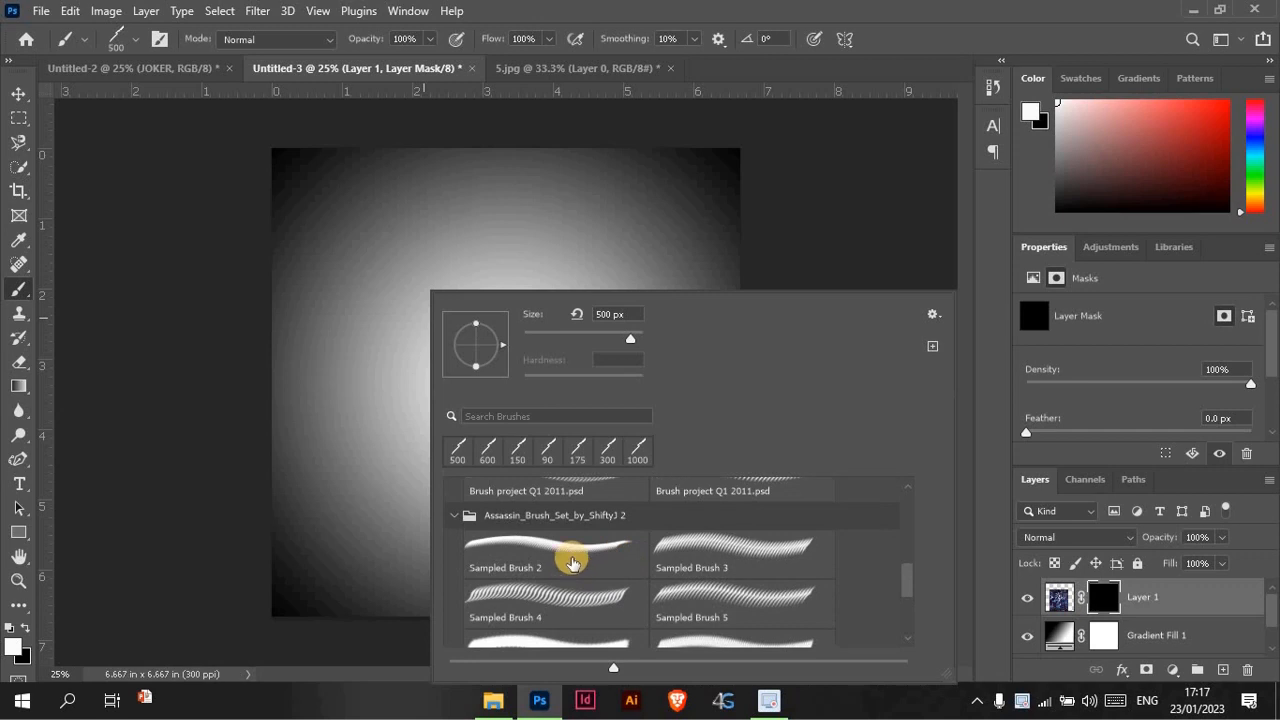
pyautogui.click(572, 562)
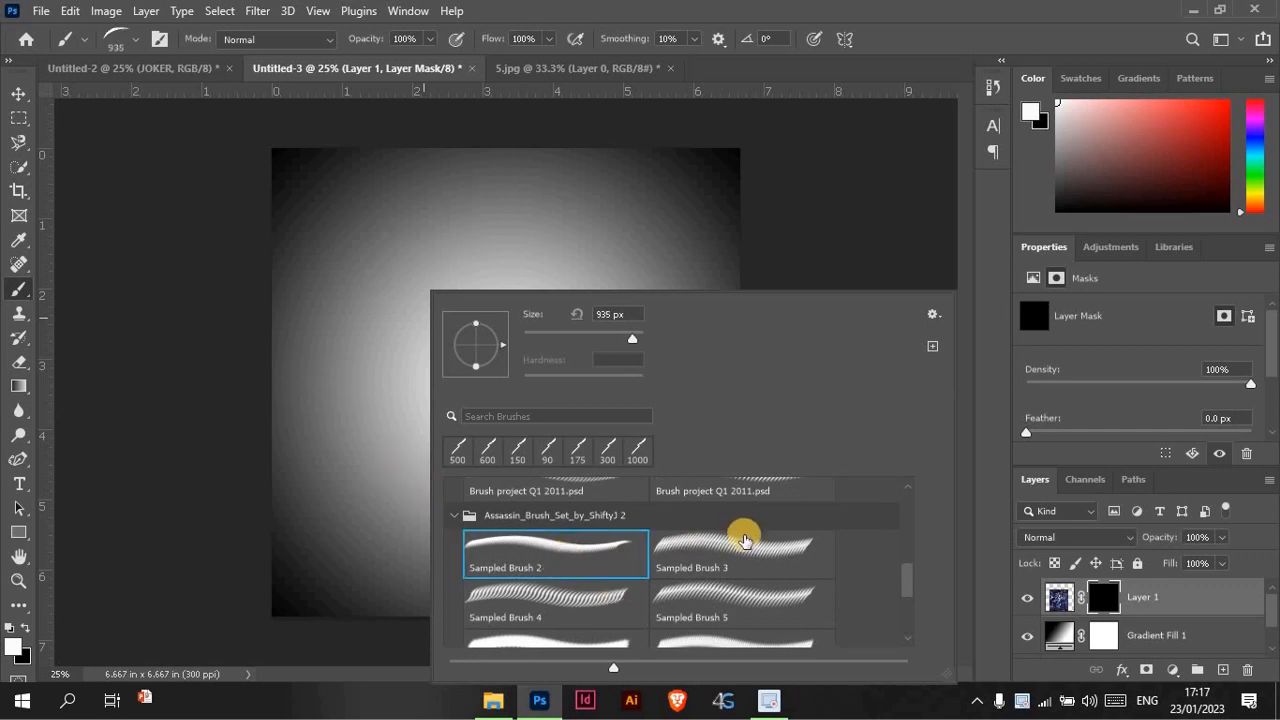
pyautogui.click(742, 542)
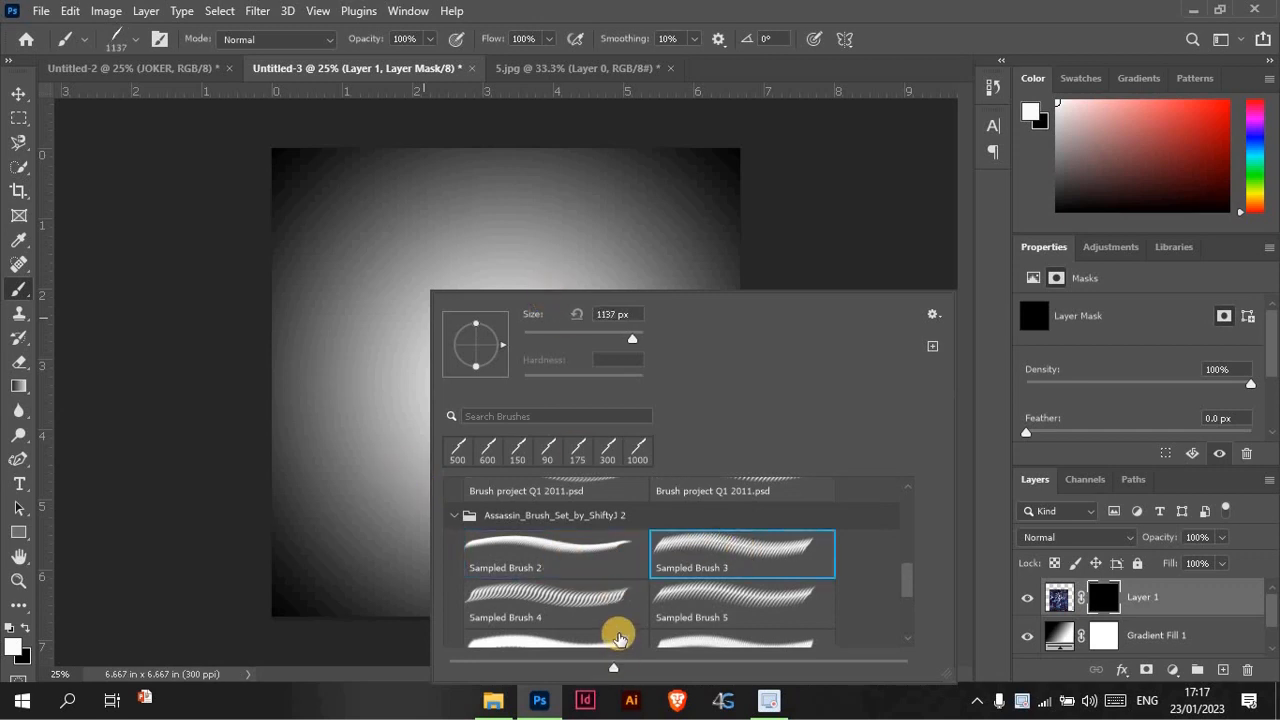
pyautogui.scroll(-2, 619, 630)
pyautogui.click(572, 570)
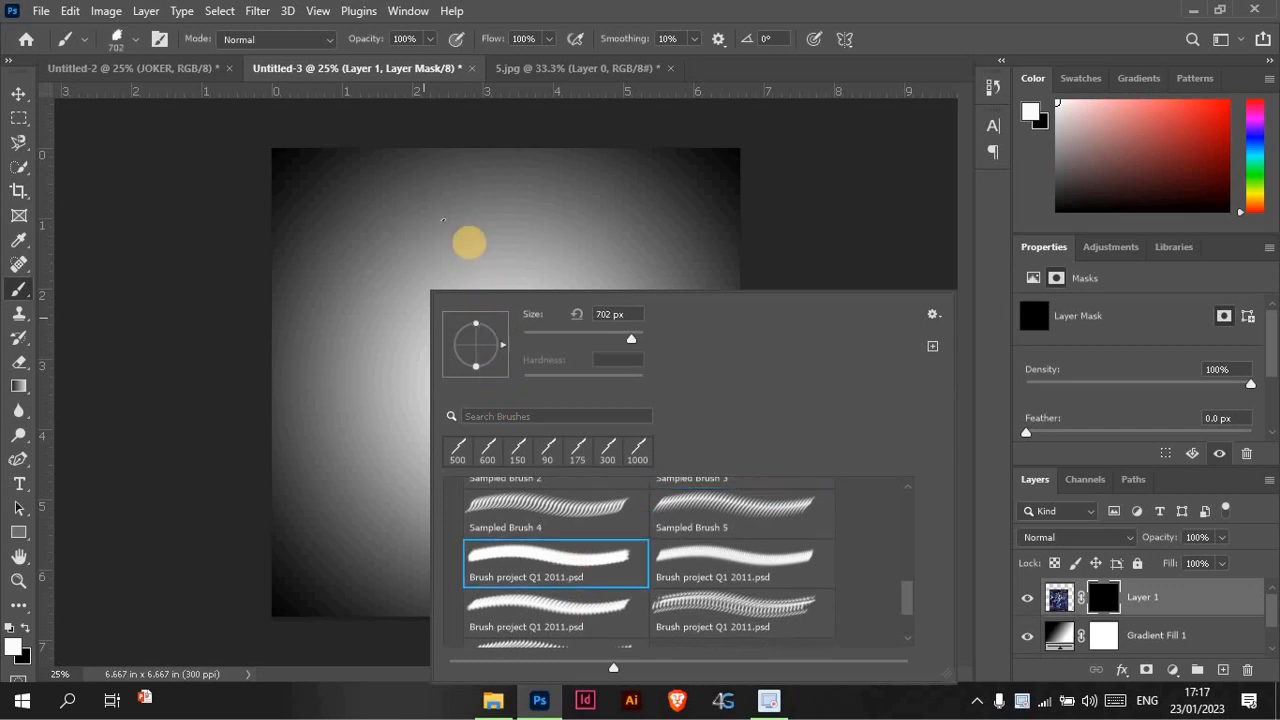
pyautogui.click(864, 198)
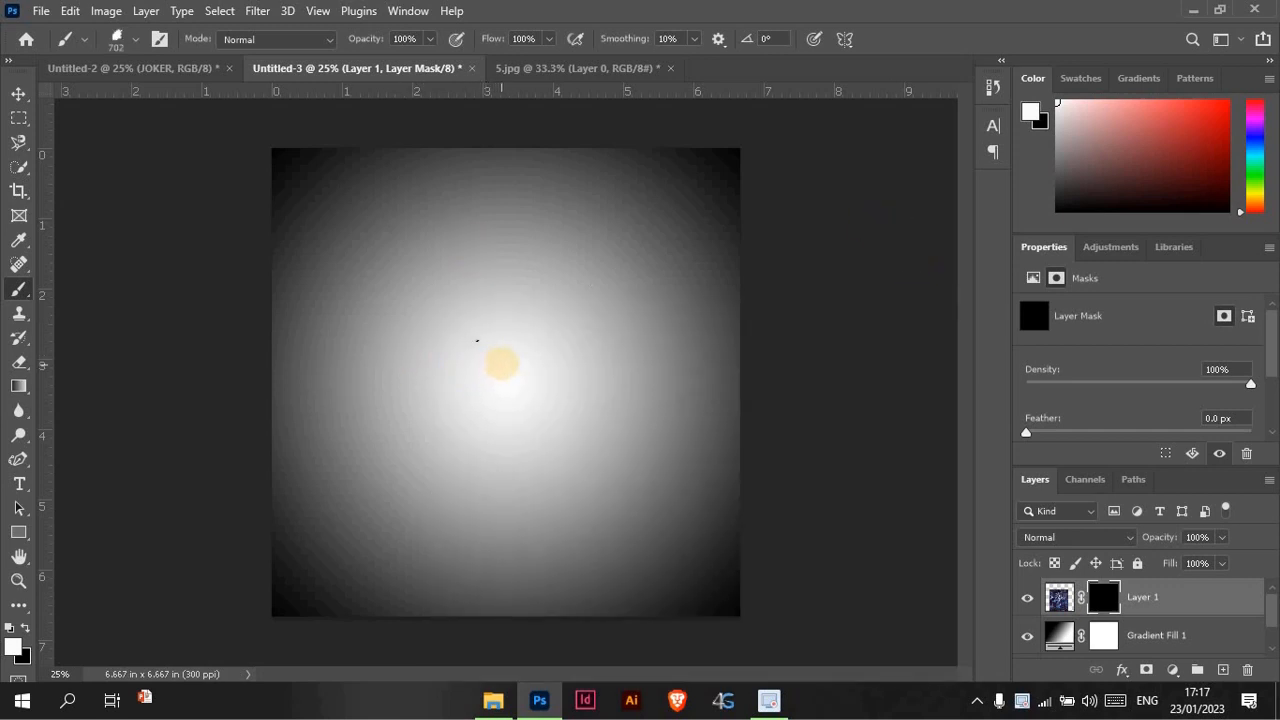
pyautogui.click(510, 364)
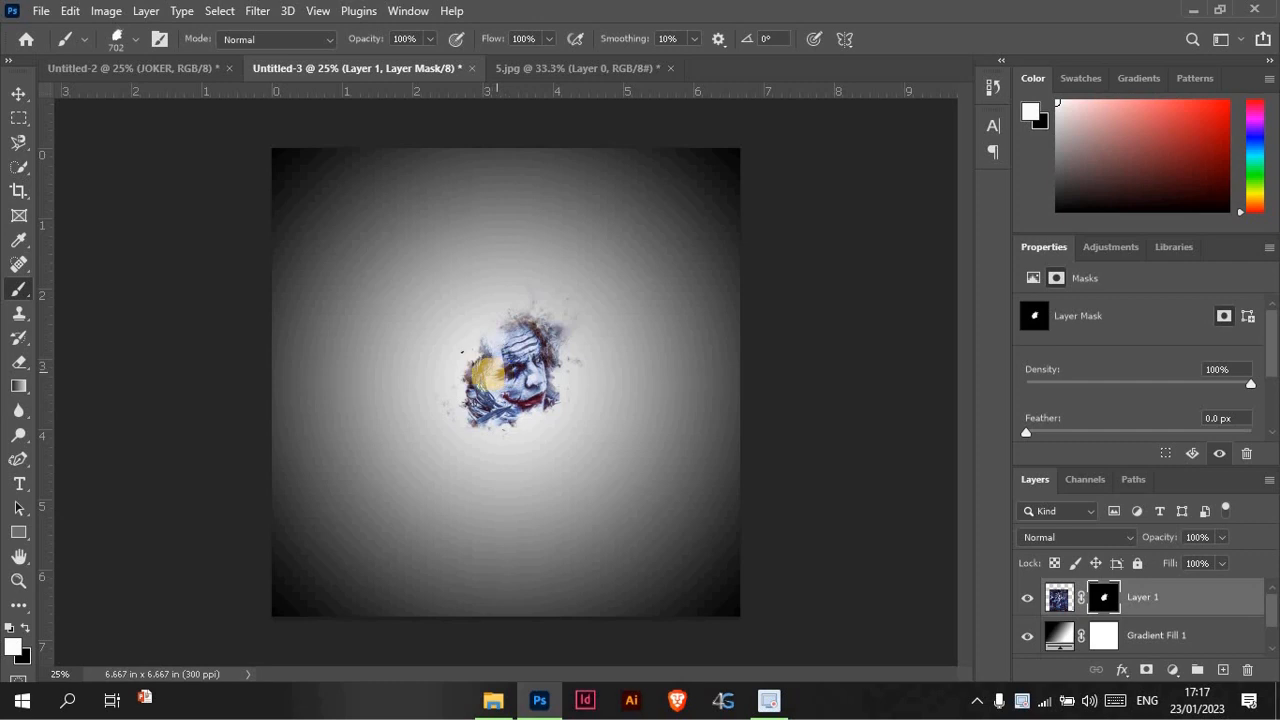
# Step: Rotate the 702 px brush to 23° and stamp it on the mask over the Joker's face
pyautogui.rightClick(508, 371)
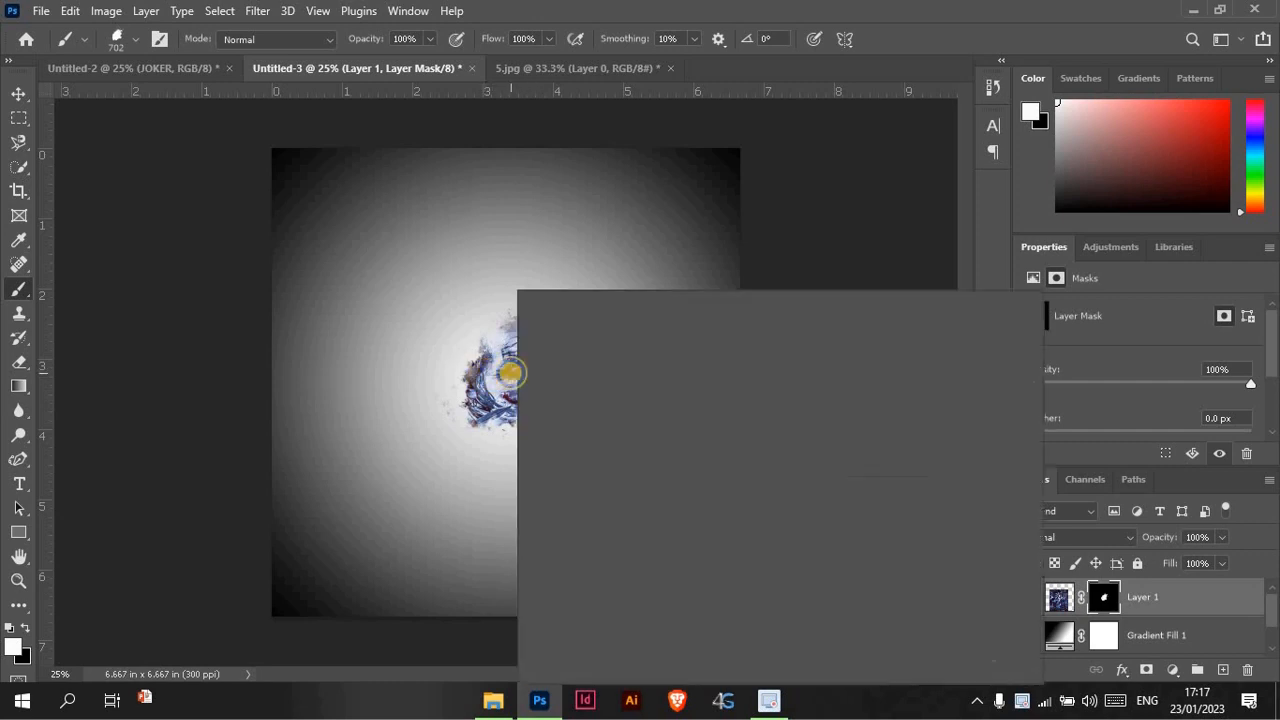
pyautogui.moveTo(595, 345); pyautogui.dragTo(589, 333)
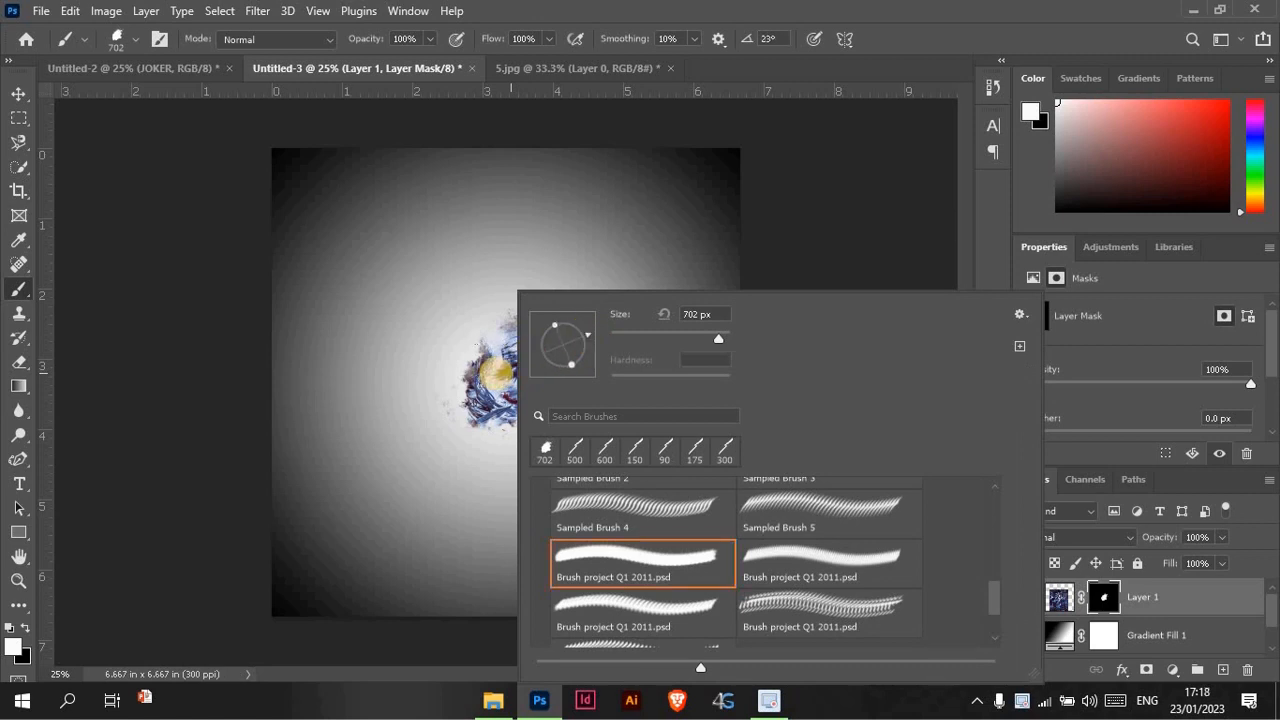
pyautogui.click(500, 373)
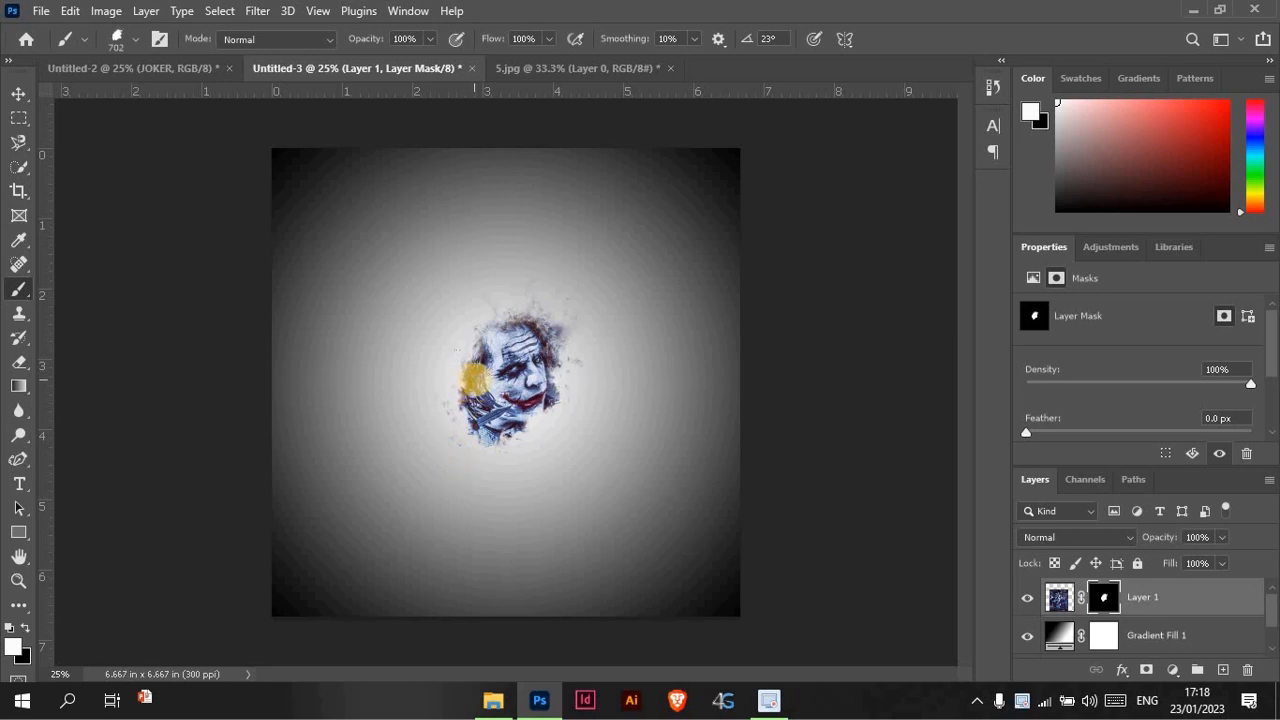
# Step: Rotate the 702 px brush to -137° and stamp it on the mask to widen the revealed area around the face
pyautogui.rightClick(478, 378)
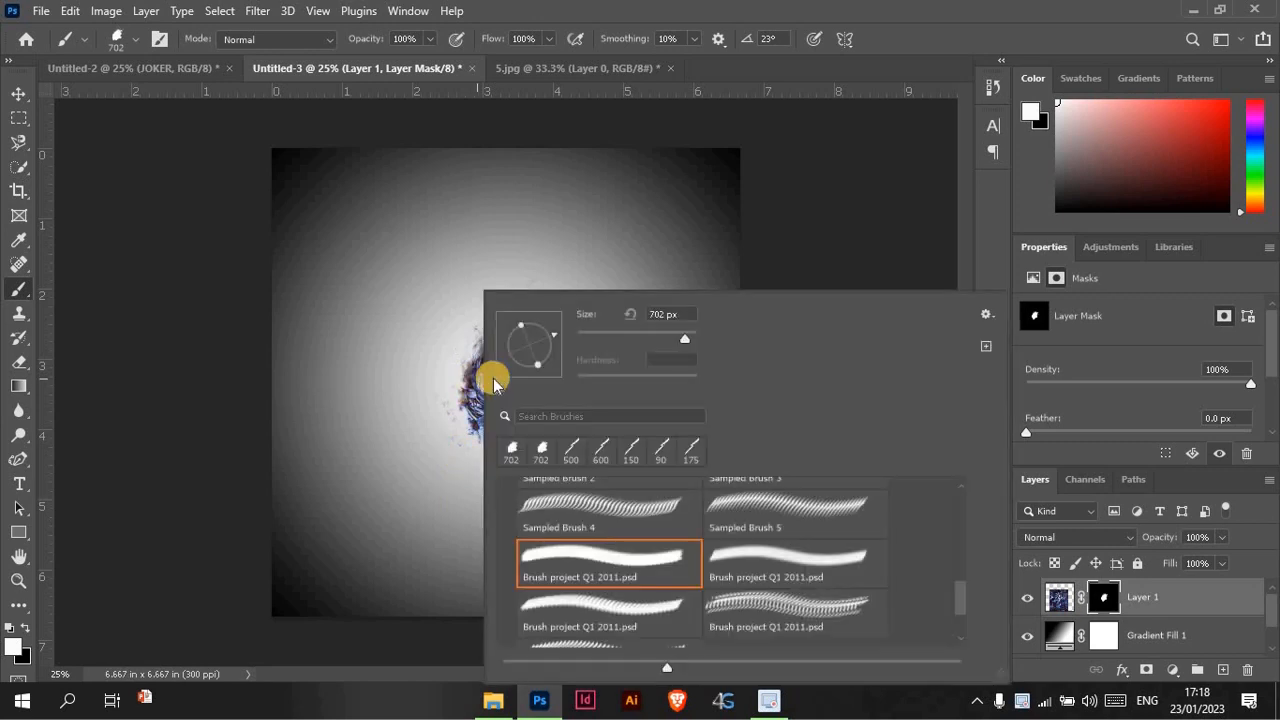
pyautogui.moveTo(520, 344); pyautogui.dragTo(474, 392)
pyautogui.click(507, 395)
pyautogui.click(866, 243)
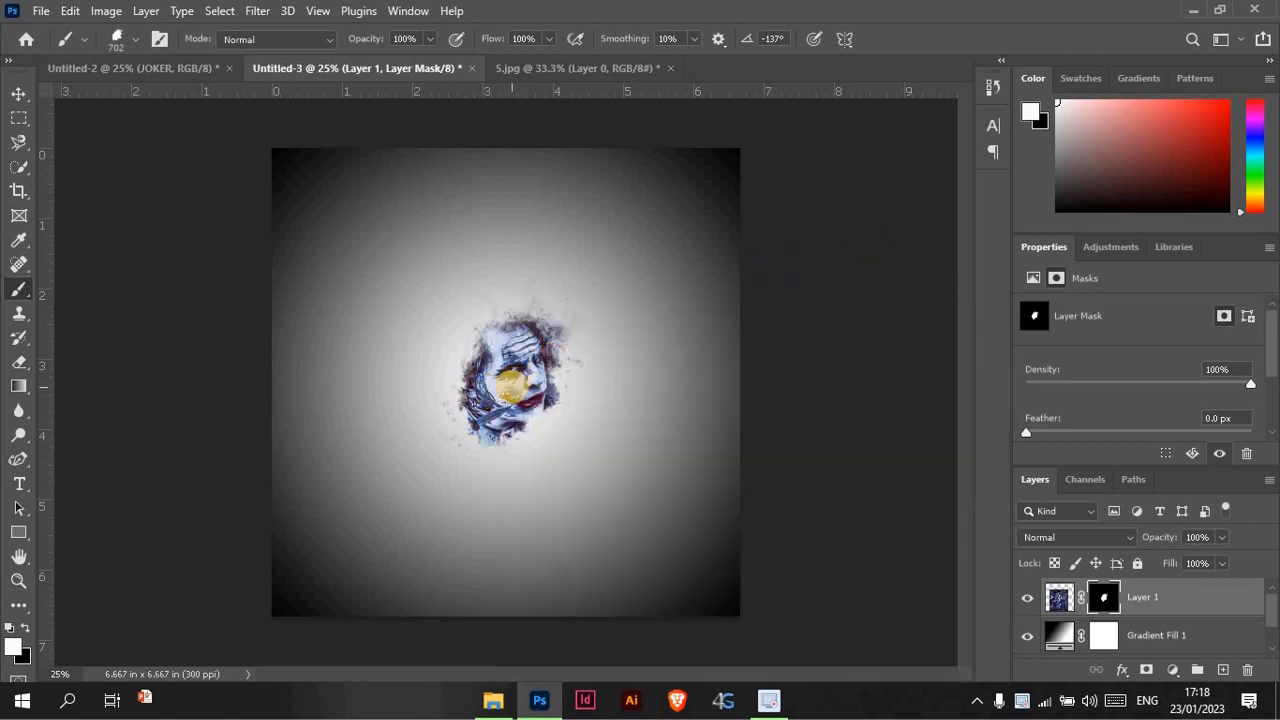
pyautogui.click(510, 385)
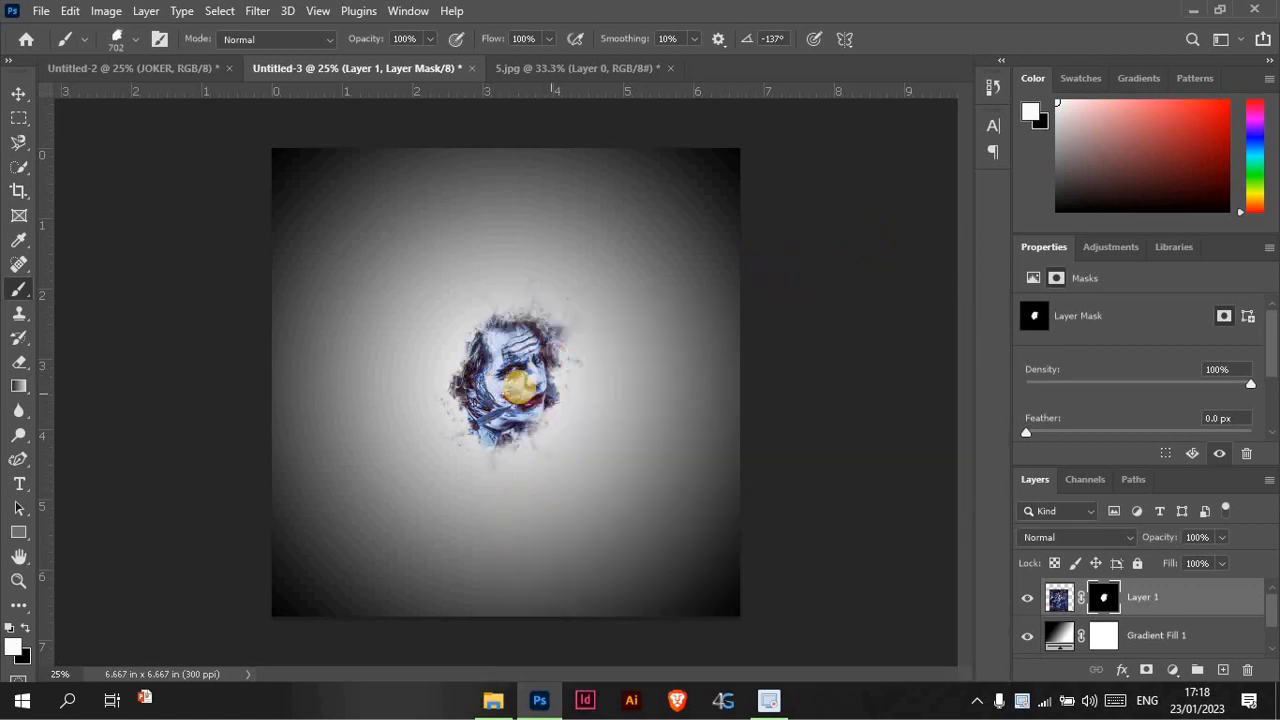
# Step: Switch to the 610 px Brush project Q1 2011.psd brush and reveal streaks on the mask from the forehead and right side of the face
pyautogui.rightClick(520, 372)
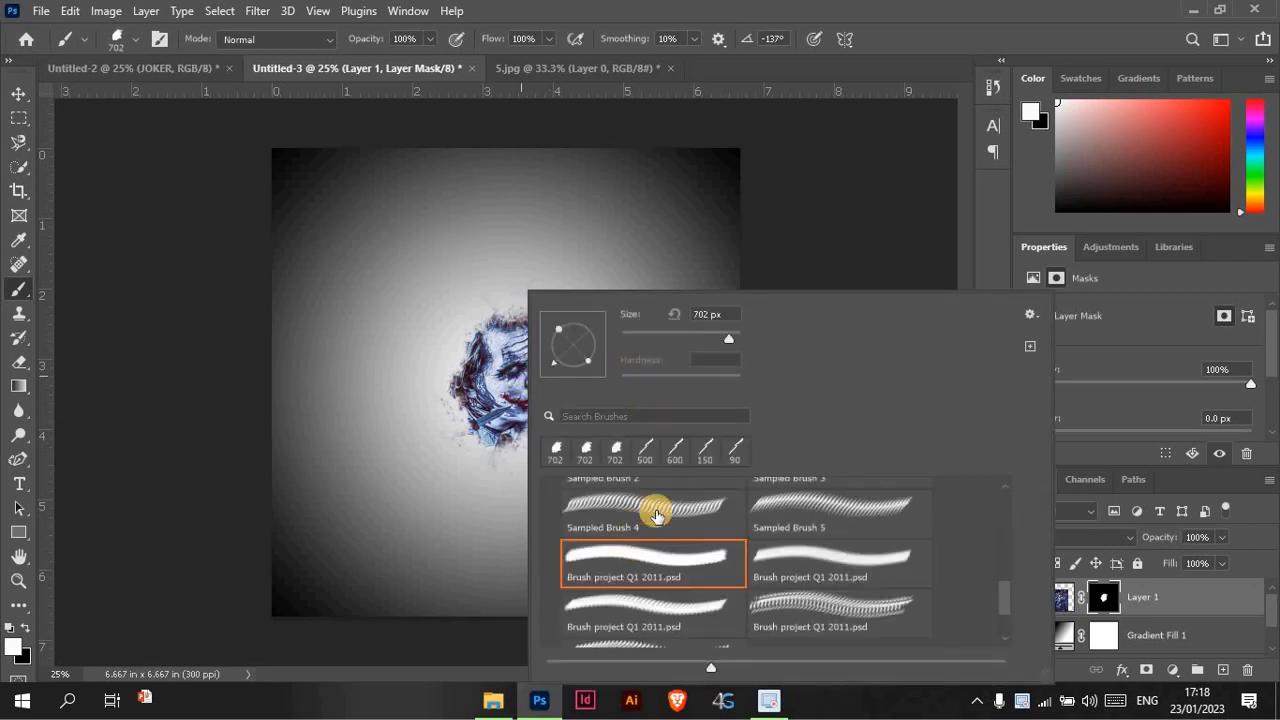
pyautogui.scroll(-1, 651, 563)
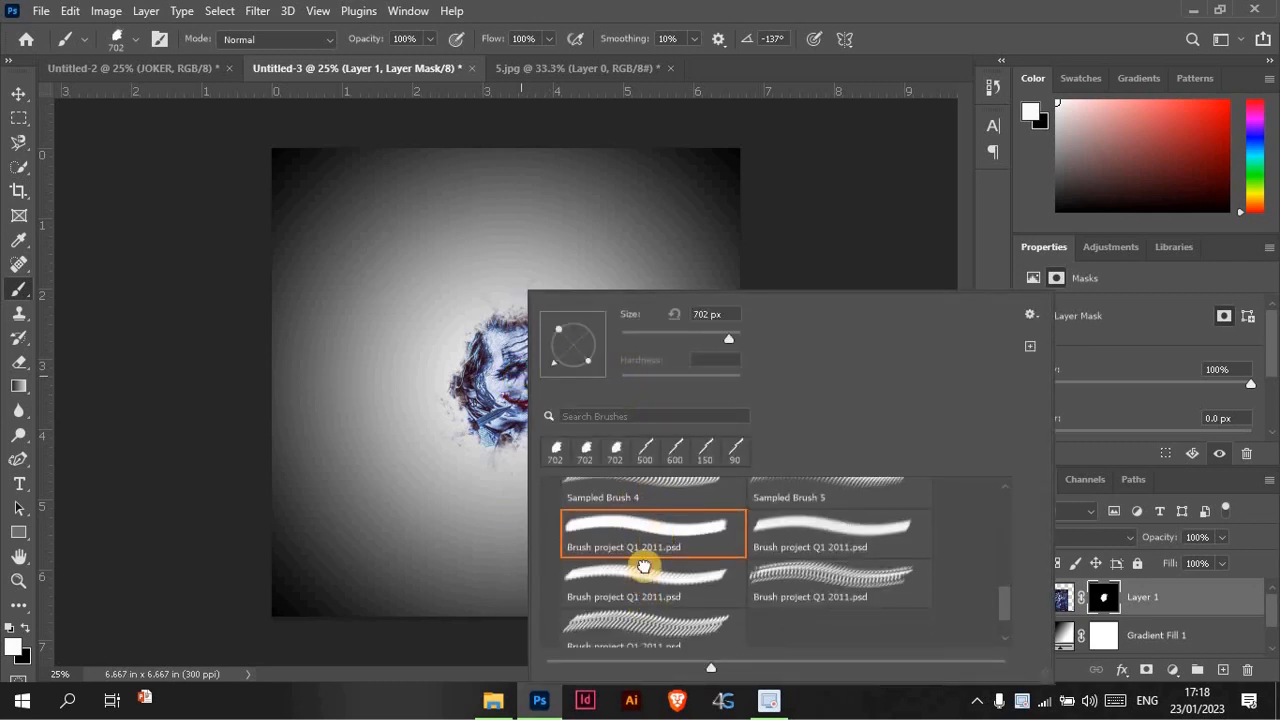
pyautogui.click(643, 570)
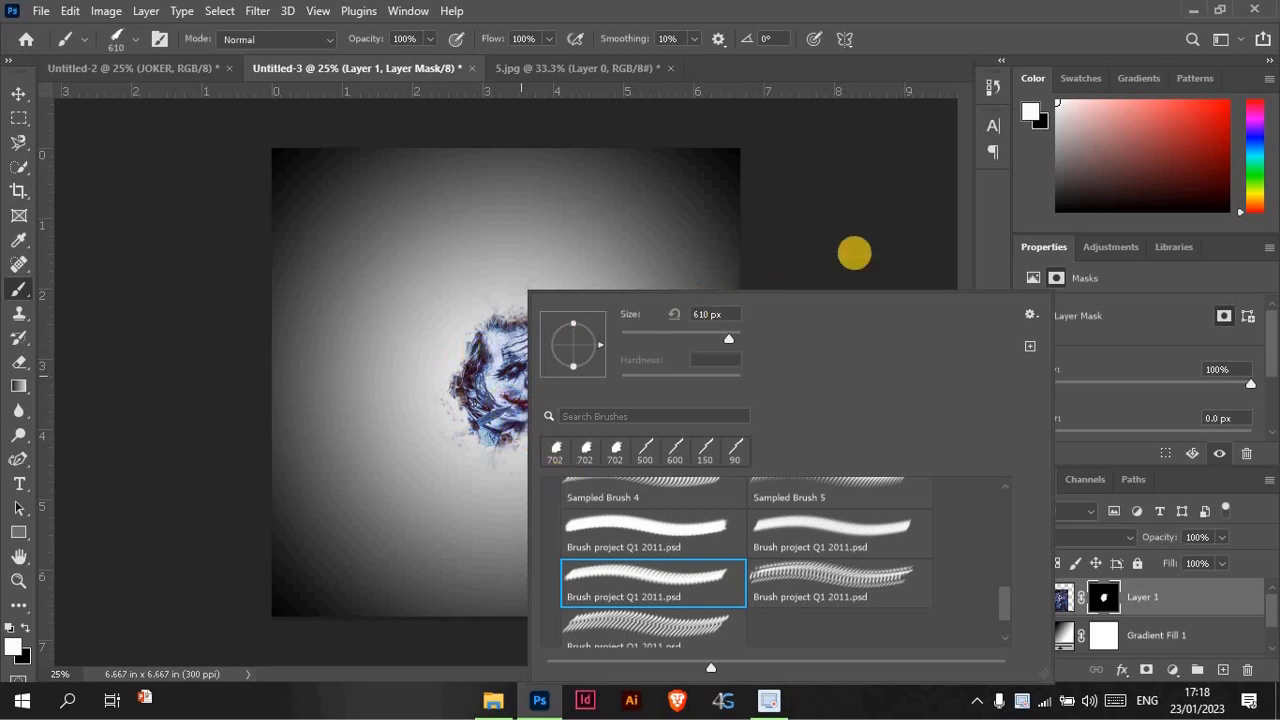
pyautogui.click(866, 246)
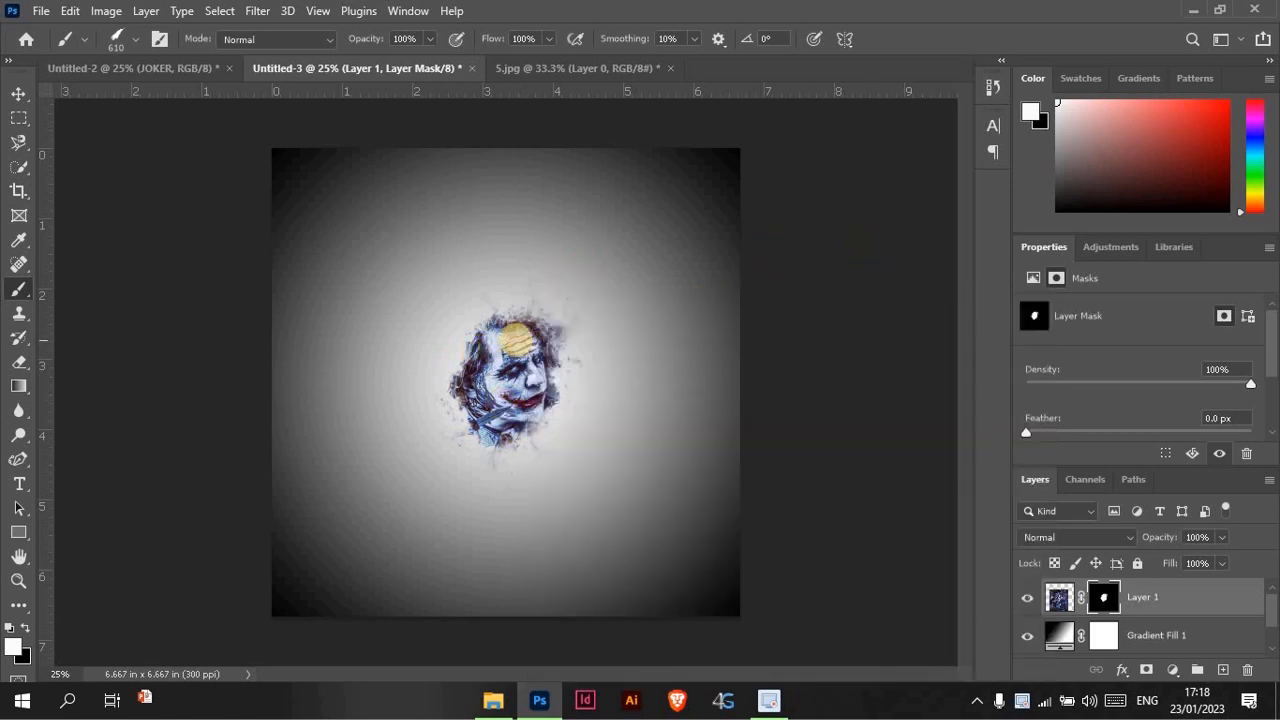
pyautogui.click(514, 332)
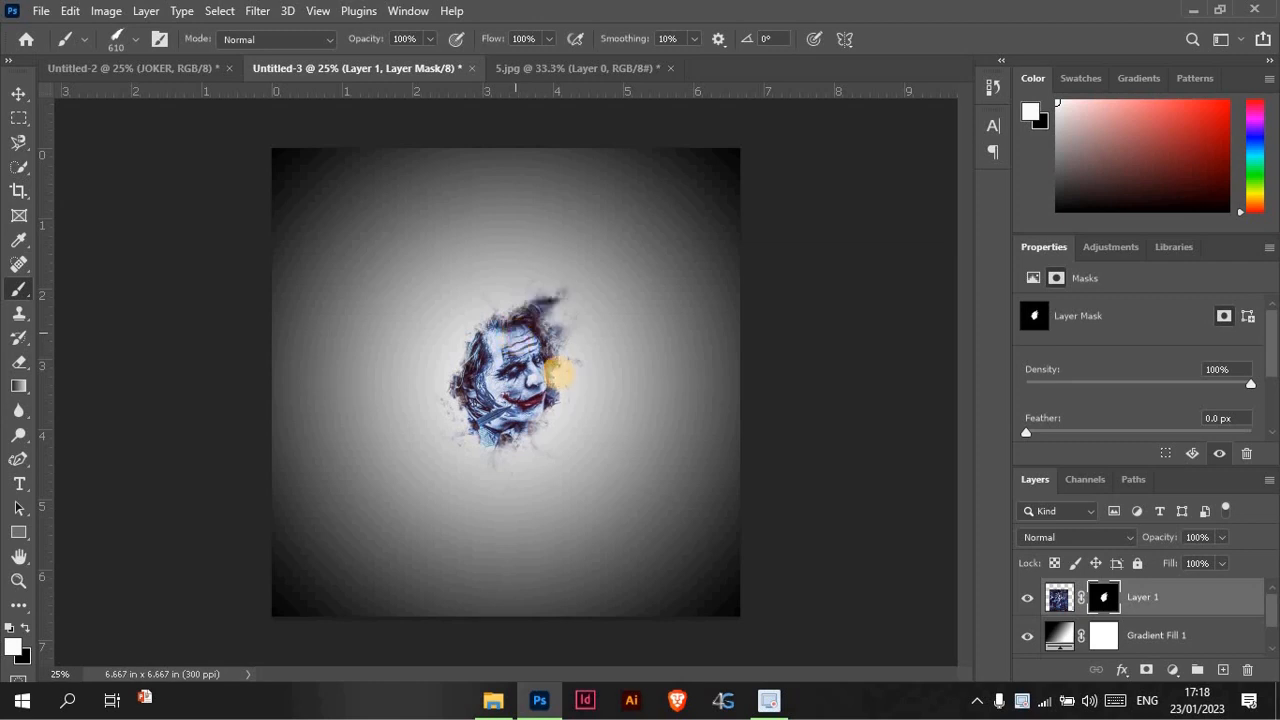
pyautogui.click(533, 357)
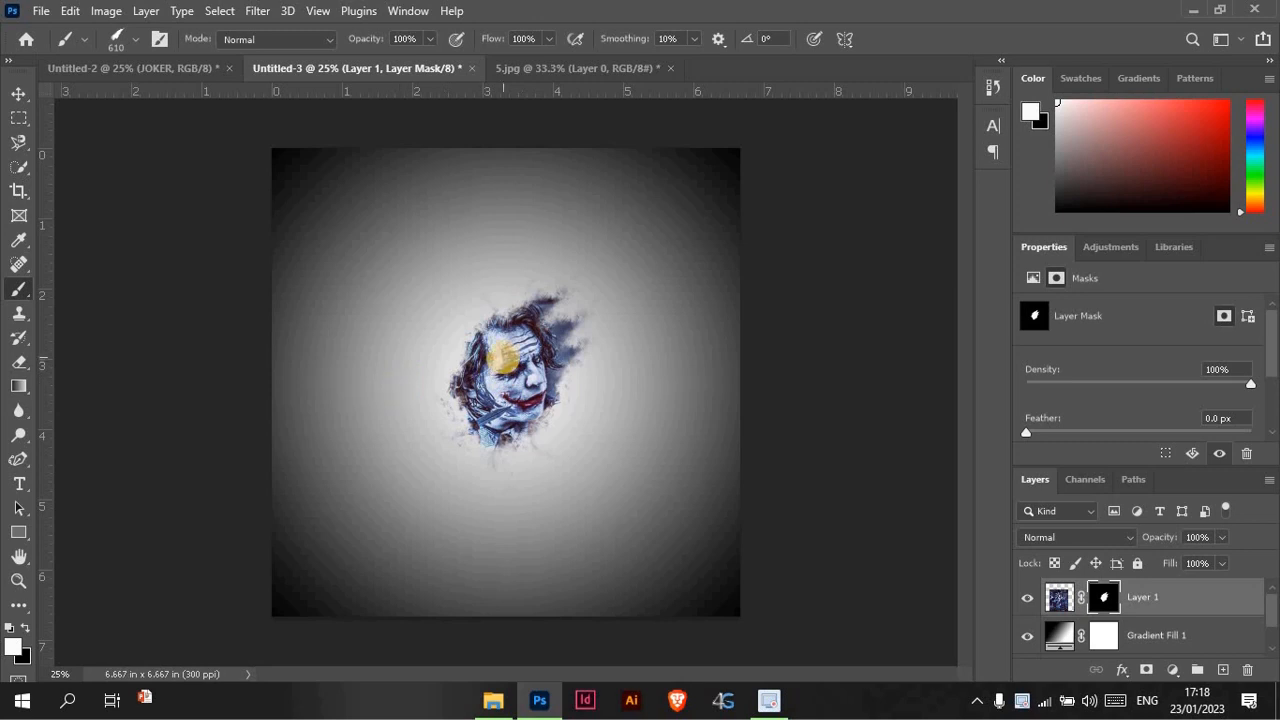
# Step: Rotate the 610 px brush to -178° and reveal the hair and shoulder on the mask at the lower left of the face
pyautogui.rightClick(502, 356)
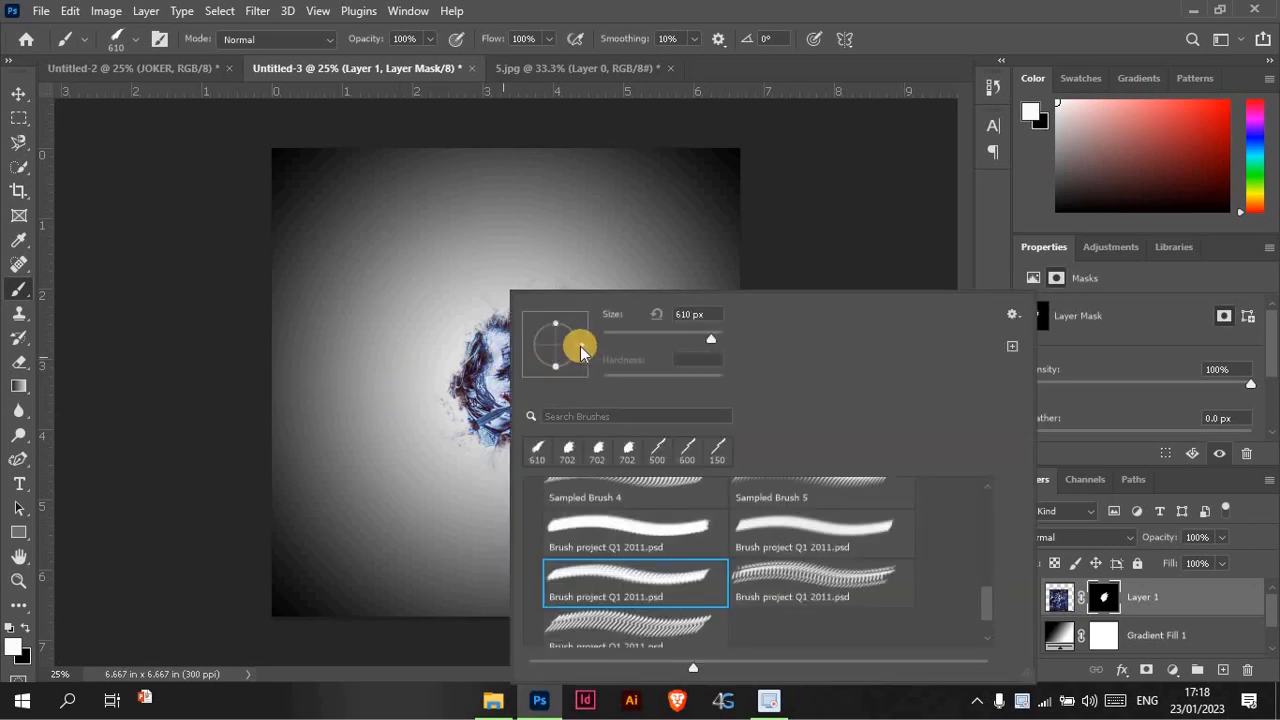
pyautogui.moveTo(580, 350)
pyautogui.mouseDown()
pyautogui.moveTo(531, 358)
pyautogui.moveTo(515, 346)
pyautogui.moveTo(509, 362)
pyautogui.mouseUp()
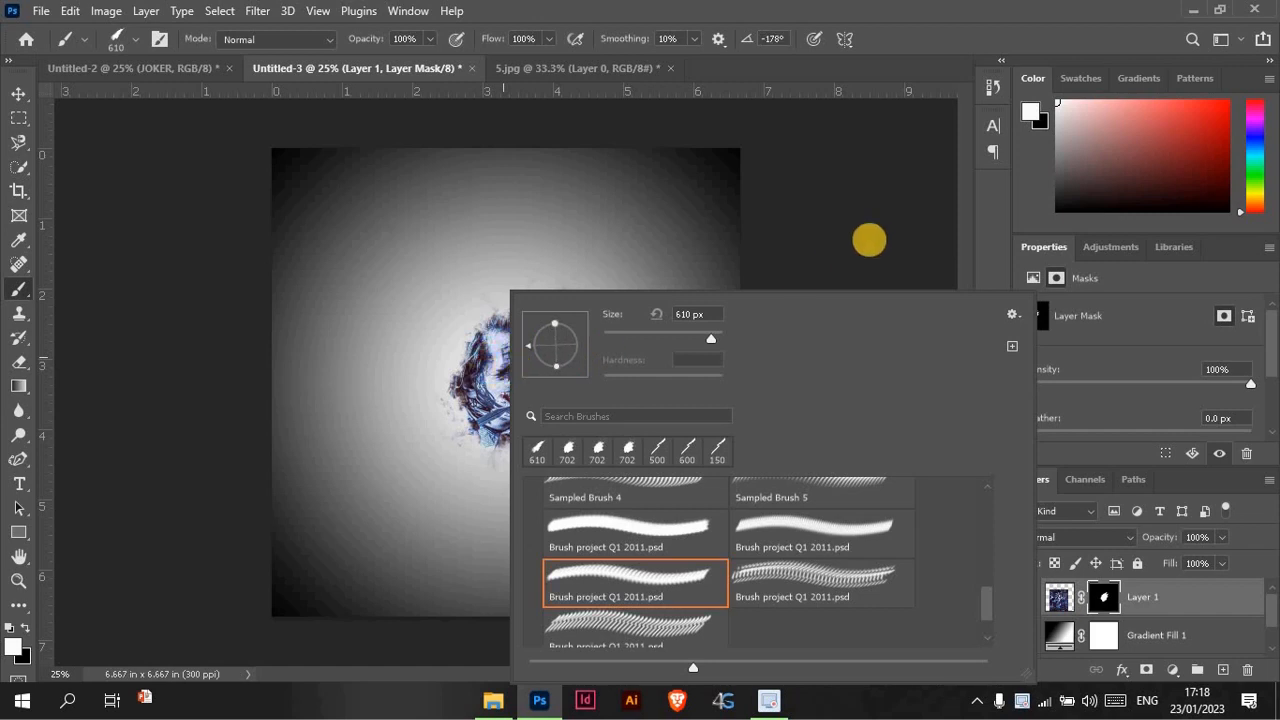
pyautogui.click(869, 240)
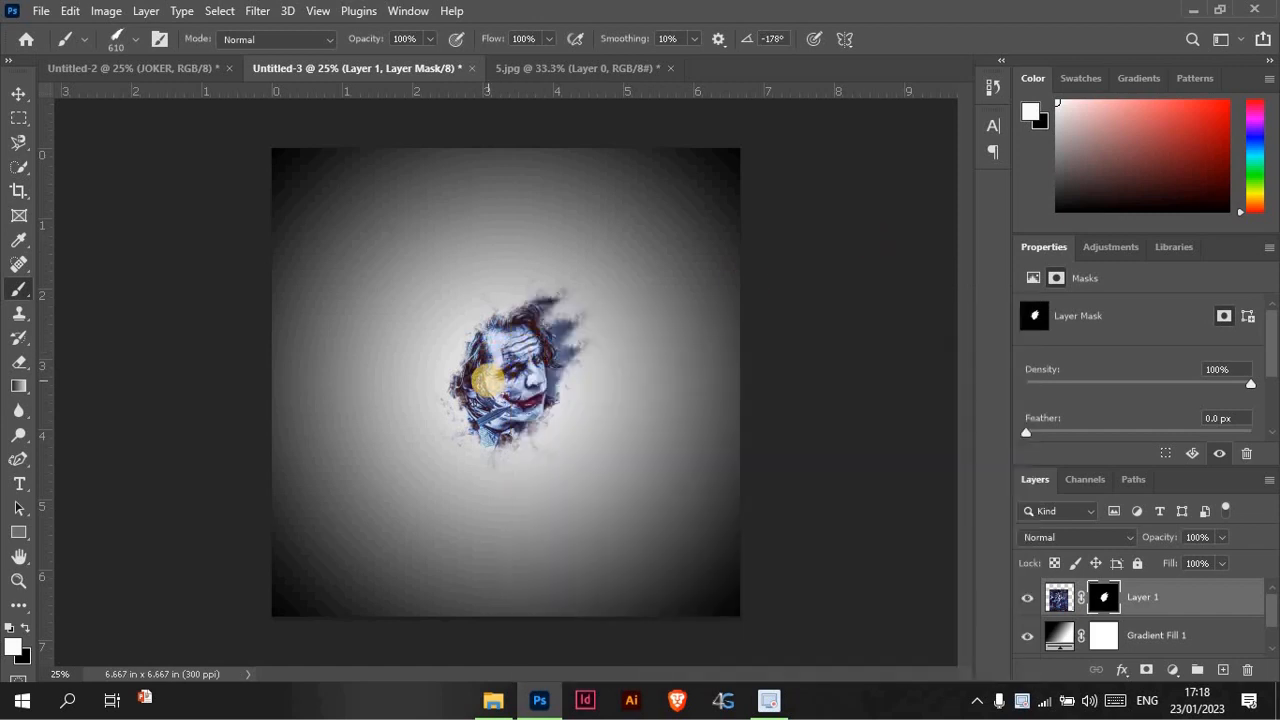
pyautogui.click(481, 382)
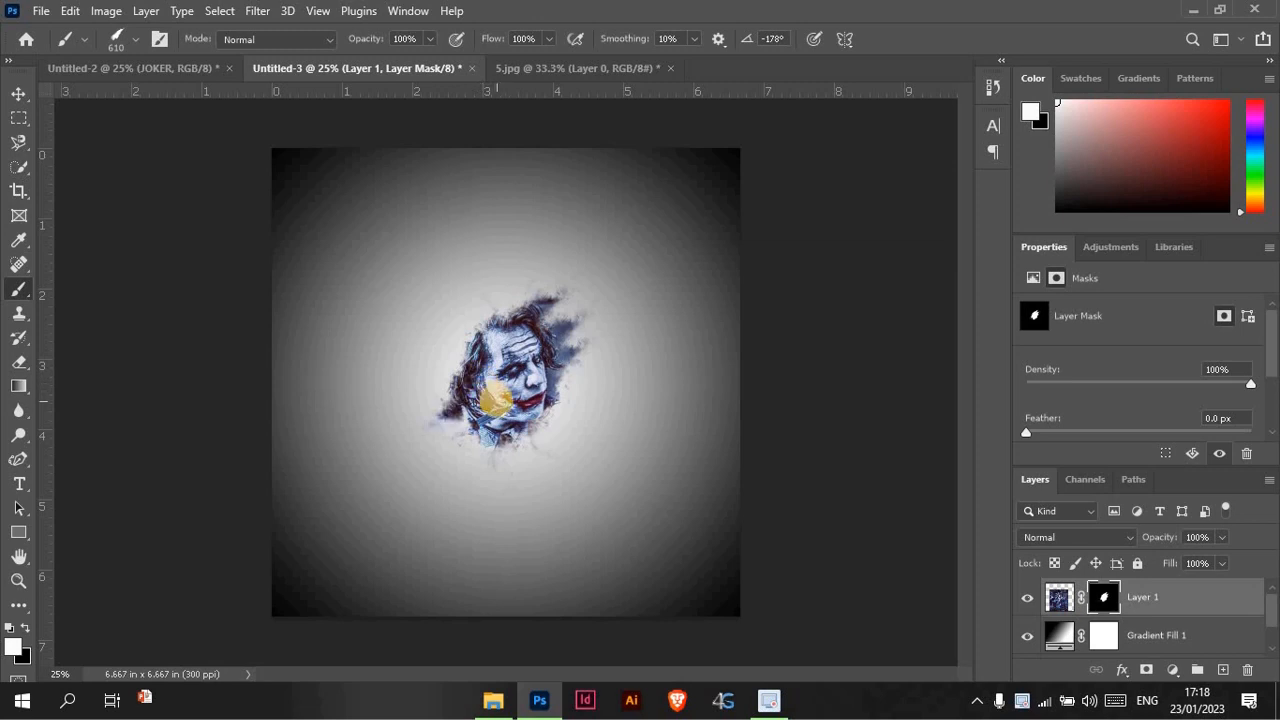
pyautogui.moveTo(497, 400)
pyautogui.mouseDown()
pyautogui.moveTo(455, 445)
pyautogui.moveTo(413, 495)
pyautogui.moveTo(474, 383)
pyautogui.moveTo(468, 404)
pyautogui.moveTo(536, 386)
pyautogui.moveTo(473, 410)
pyautogui.moveTo(468, 427)
pyautogui.moveTo(497, 360)
pyautogui.moveTo(473, 382)
pyautogui.mouseUp()
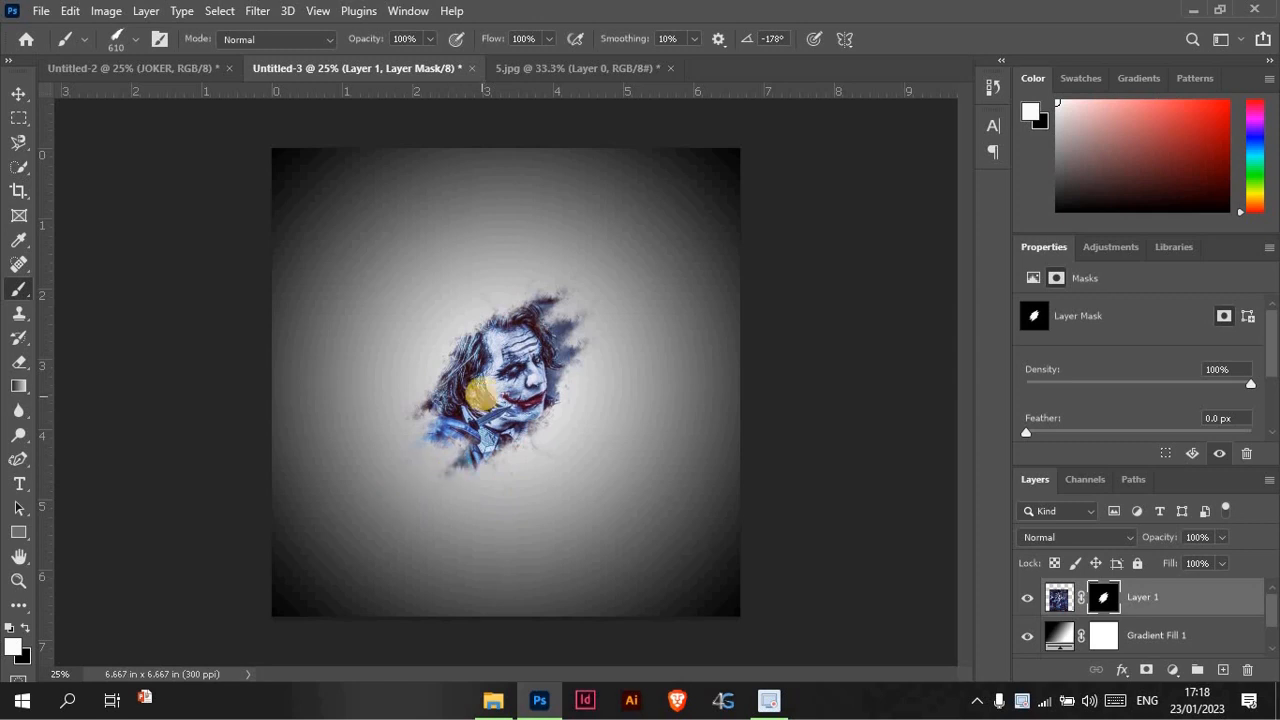
# Step: Stamp diagonal shards on the mask on both sides of the face using the 1248 px Brush project Q1 2011.psd brush, reduced to 1000 and 700 px
pyautogui.rightClick(490, 382)
pyautogui.scroll(-2, 660, 551)
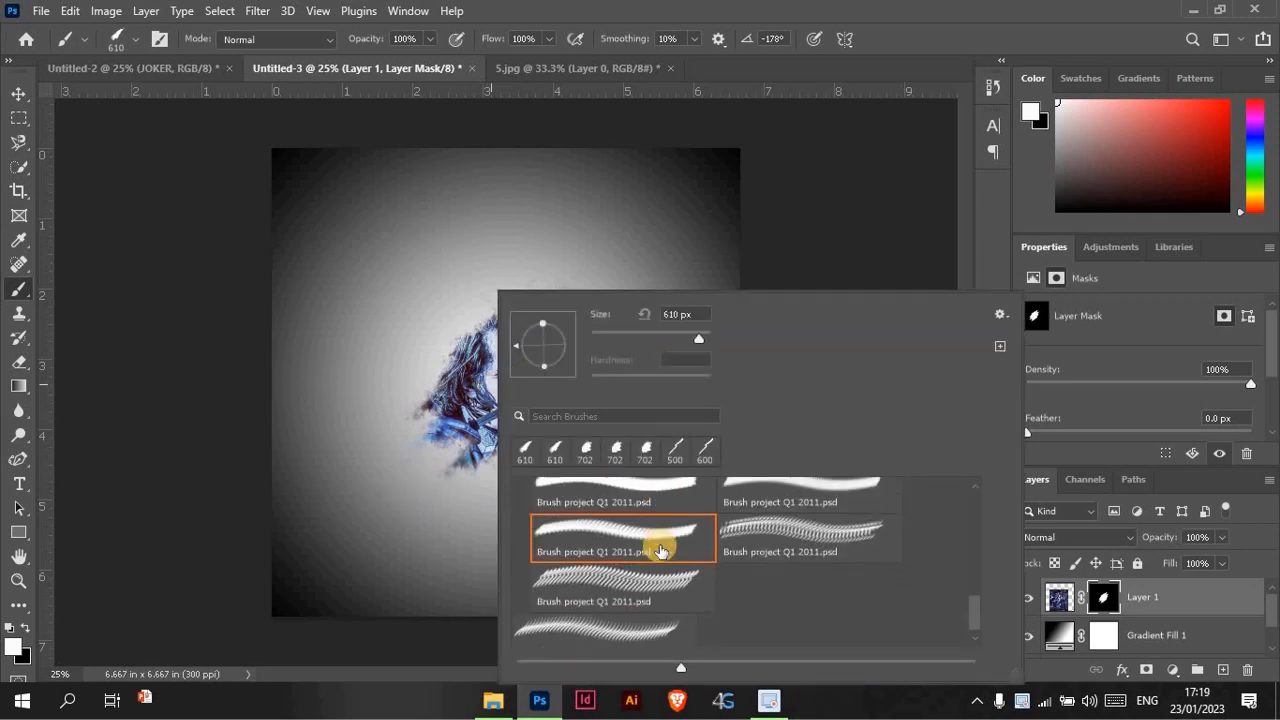
pyautogui.click(637, 569)
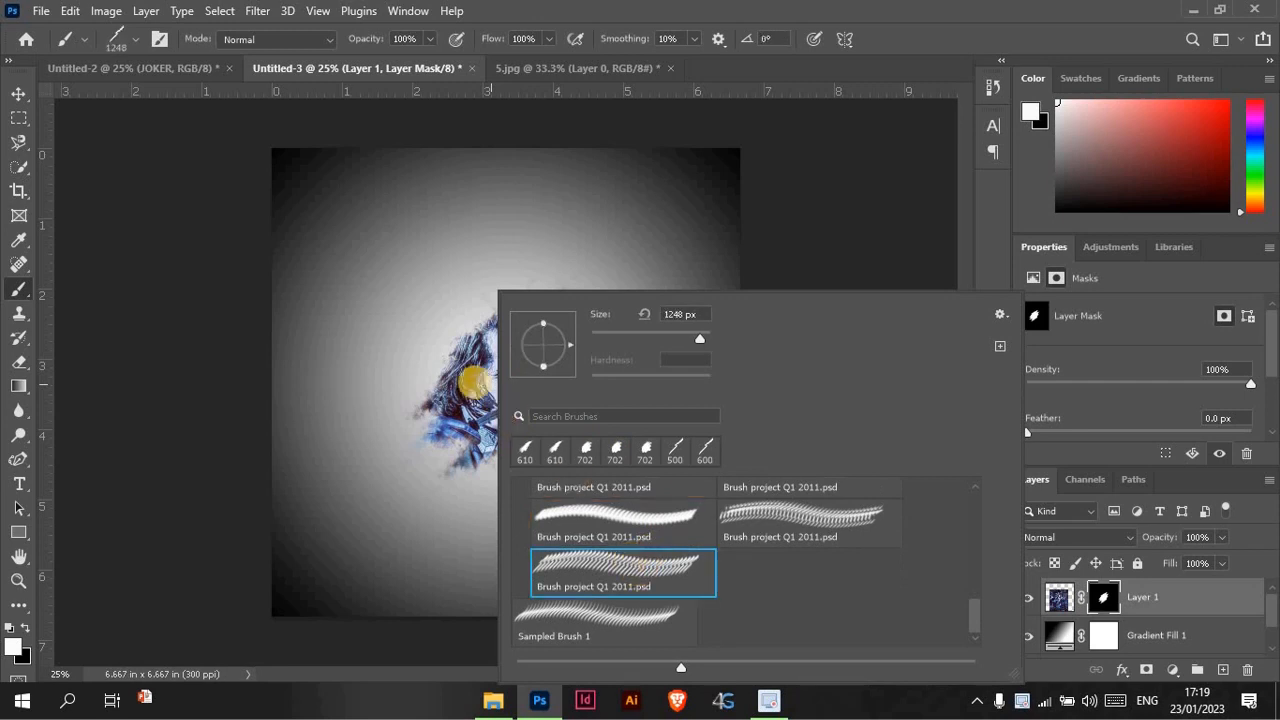
pyautogui.click(835, 241)
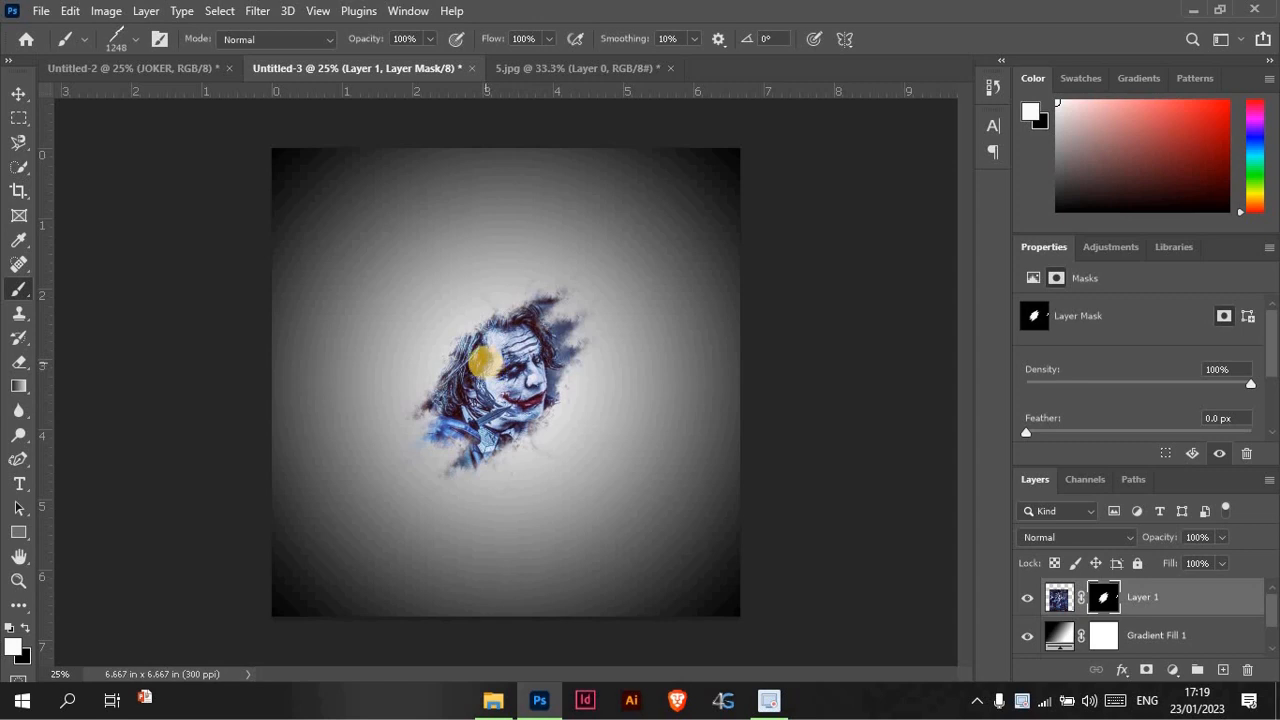
pyautogui.press('[')
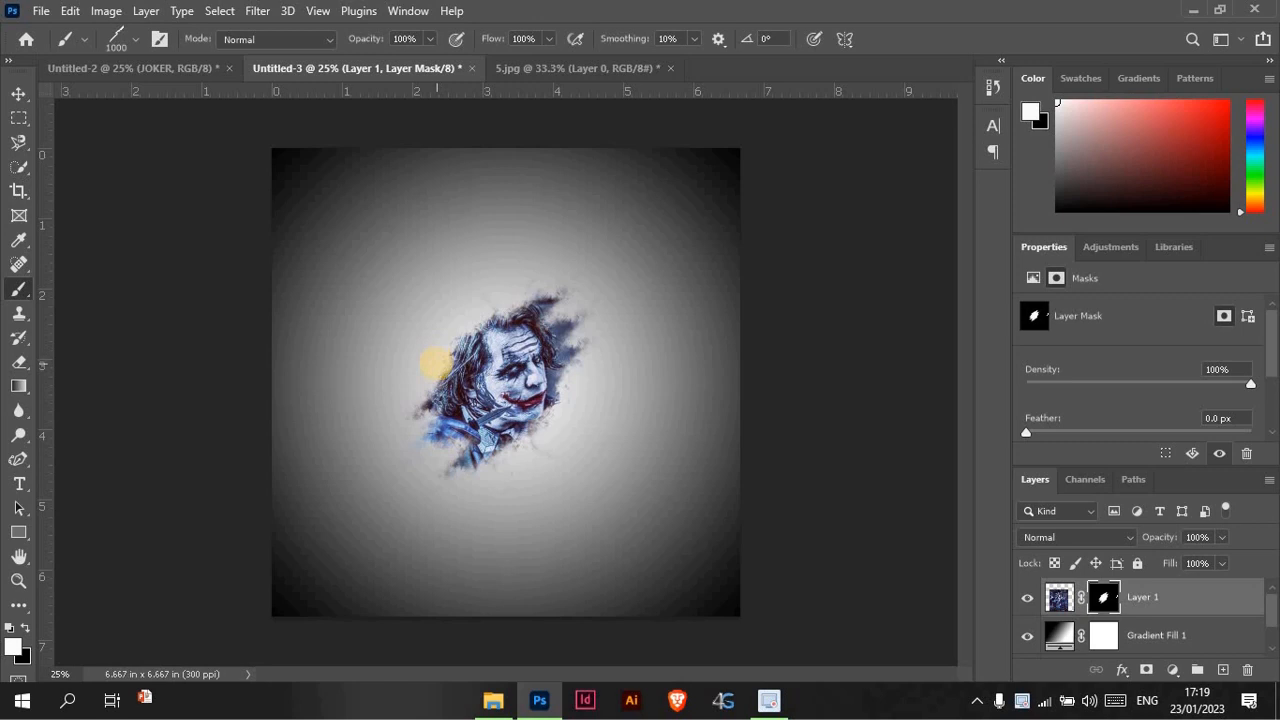
pyautogui.click(434, 365)
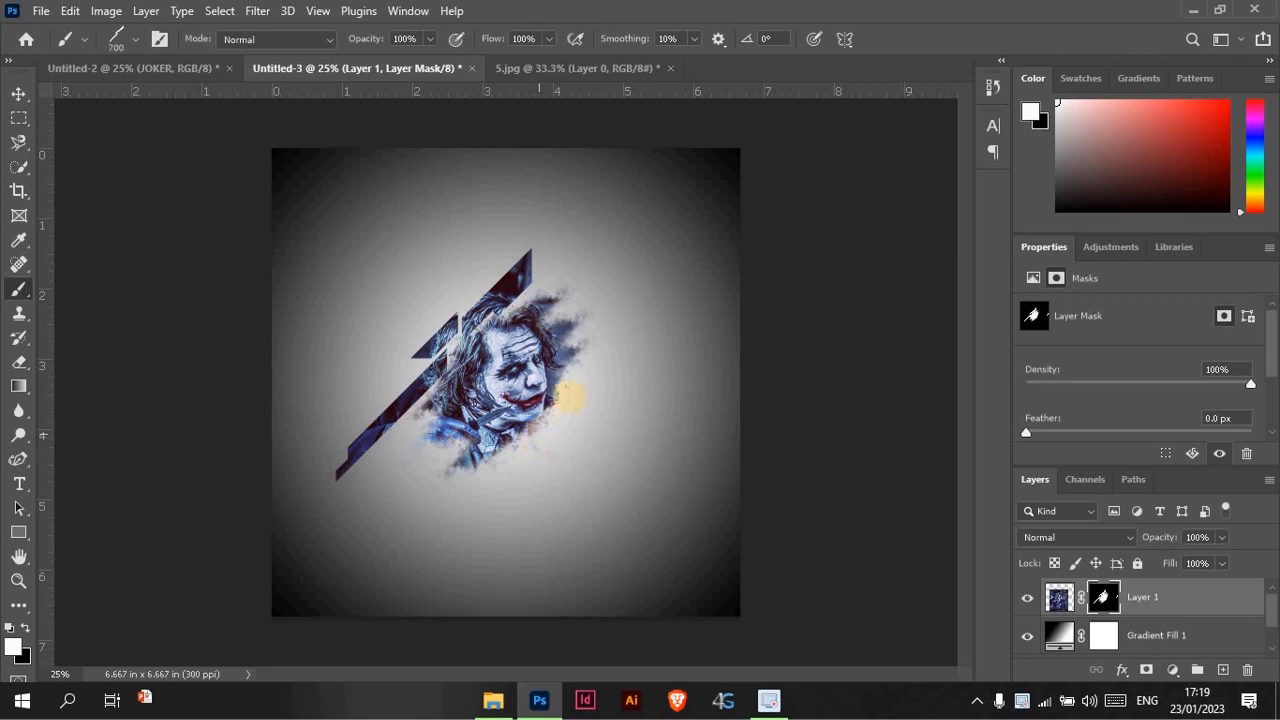
pyautogui.press('[')
pyautogui.click(580, 385)
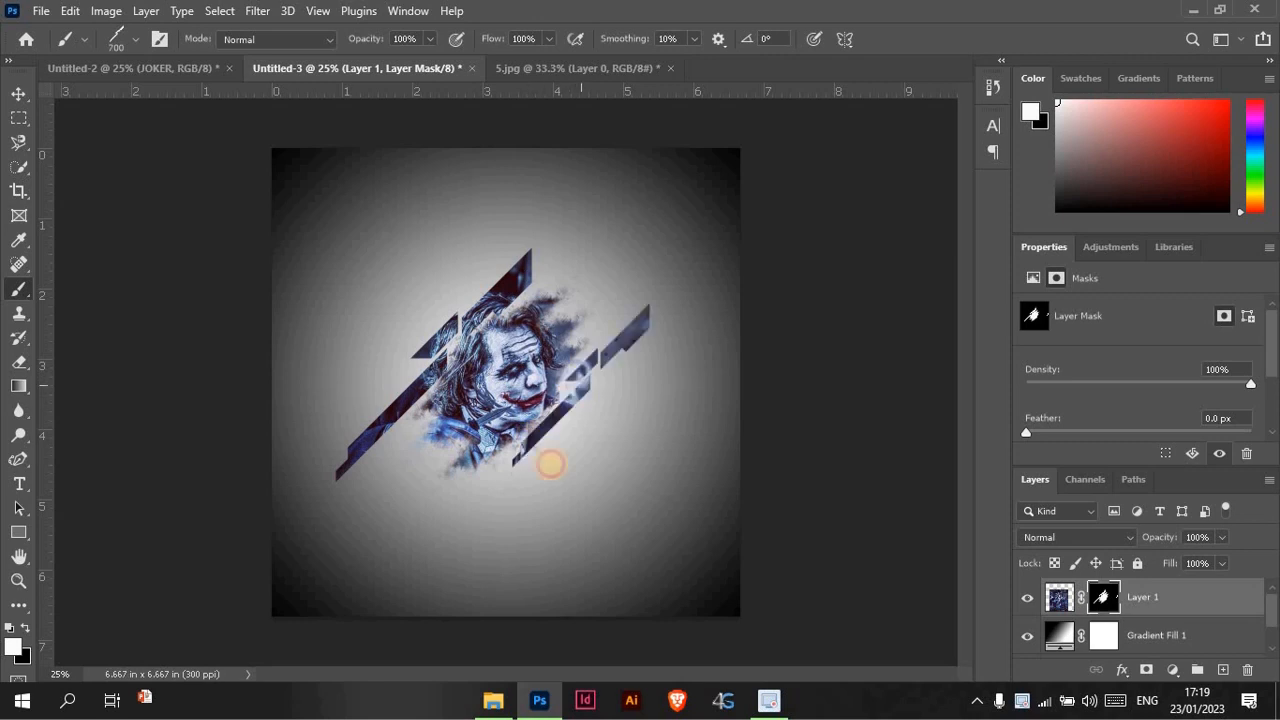
# Step: Stamp small diagonal shards on the mask at the lower left of the face with the brush reduced to 300 and 250 px
pyautogui.press('[')
pyautogui.press('[')
pyautogui.press('[')
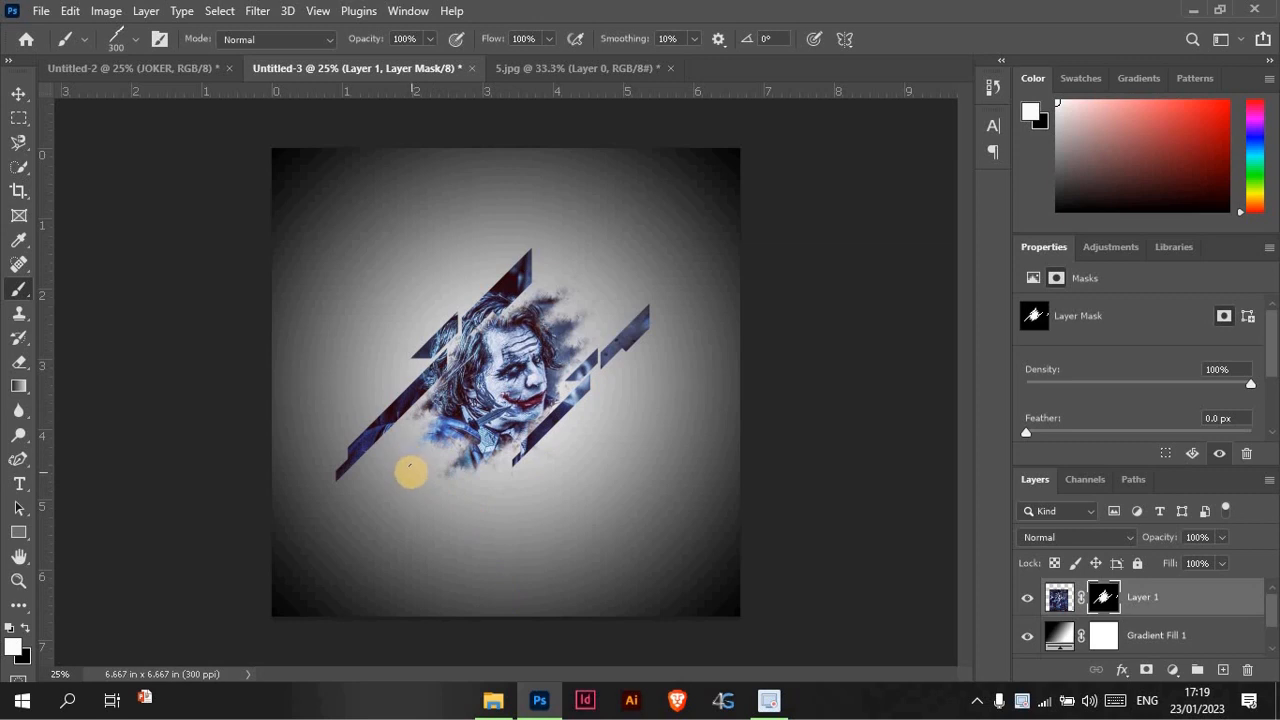
pyautogui.click(425, 462)
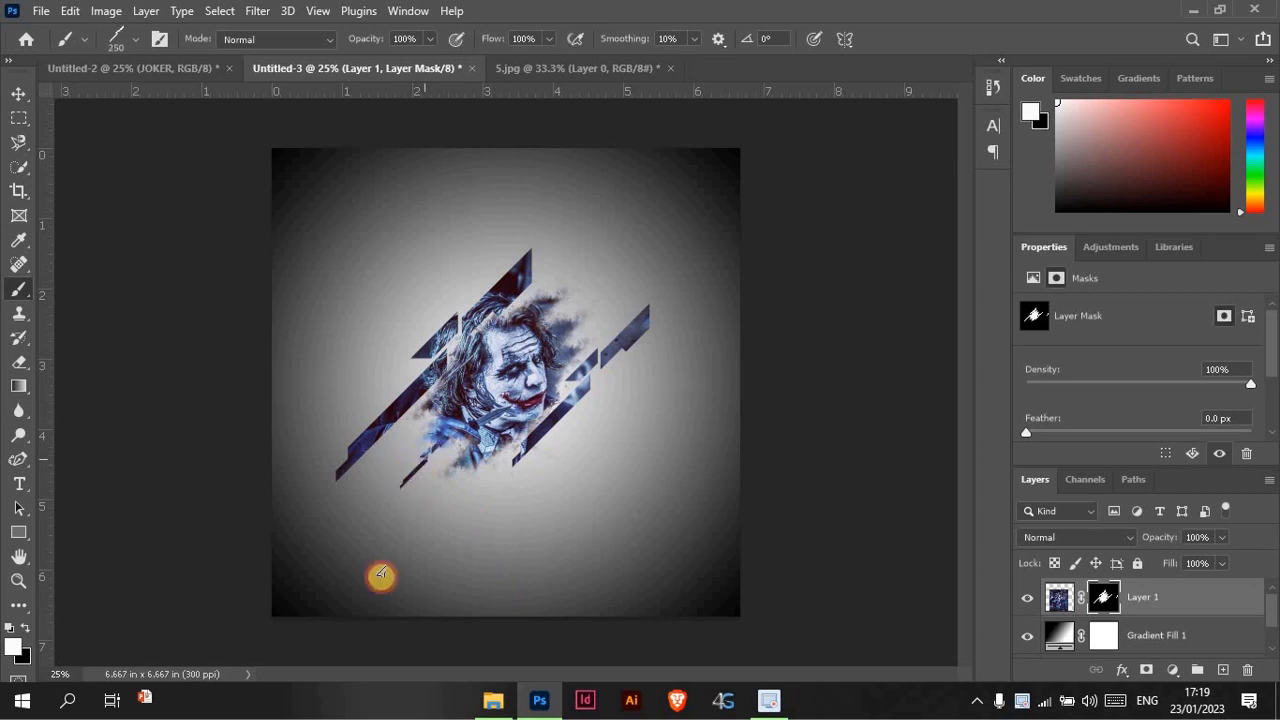
pyautogui.click(466, 437)
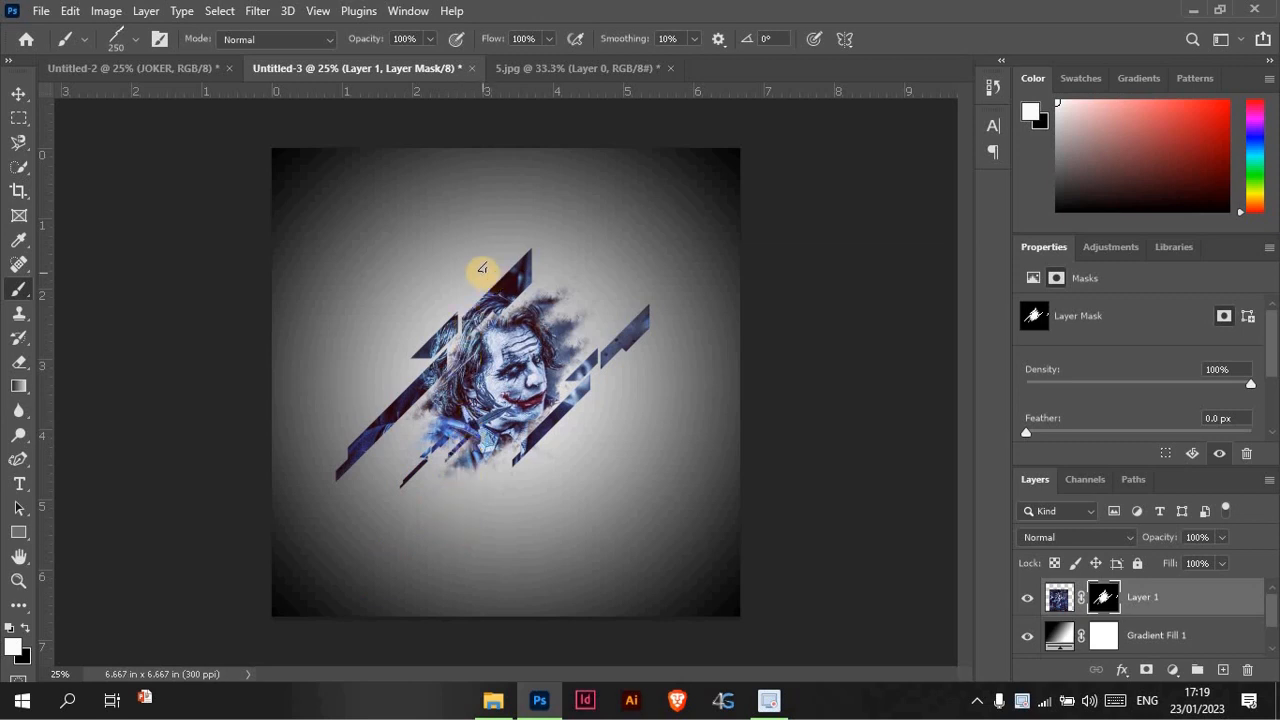
# Step: Stamp a trail of diagonal shards on the mask at the upper left of the face, reducing the brush from 250 to 100 px
pyautogui.click(482, 270)
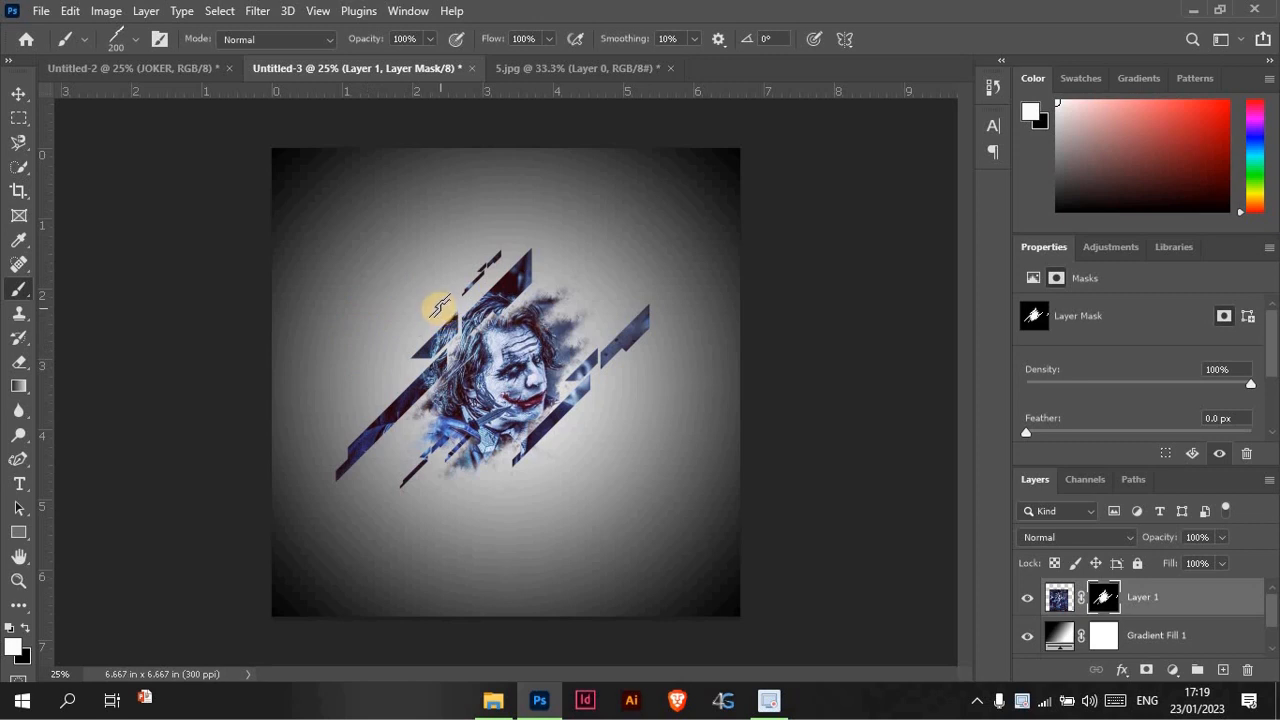
pyautogui.press('[')
pyautogui.click(430, 302)
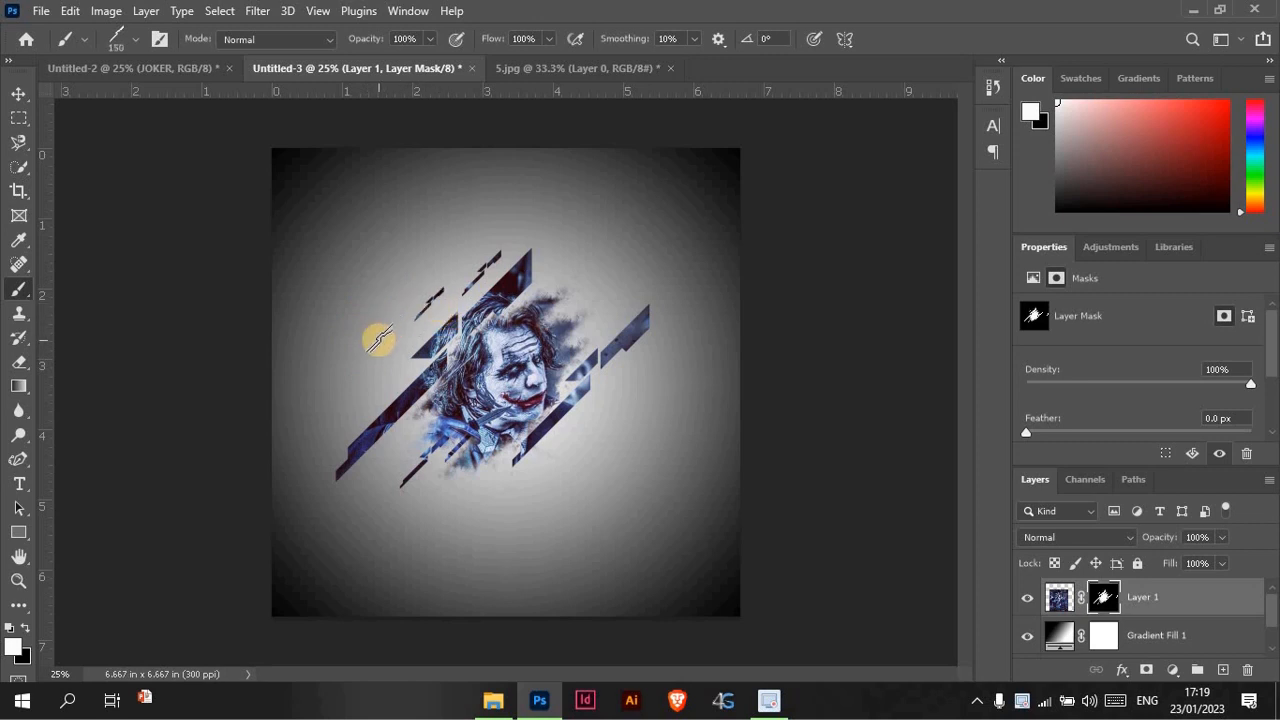
pyautogui.press('[')
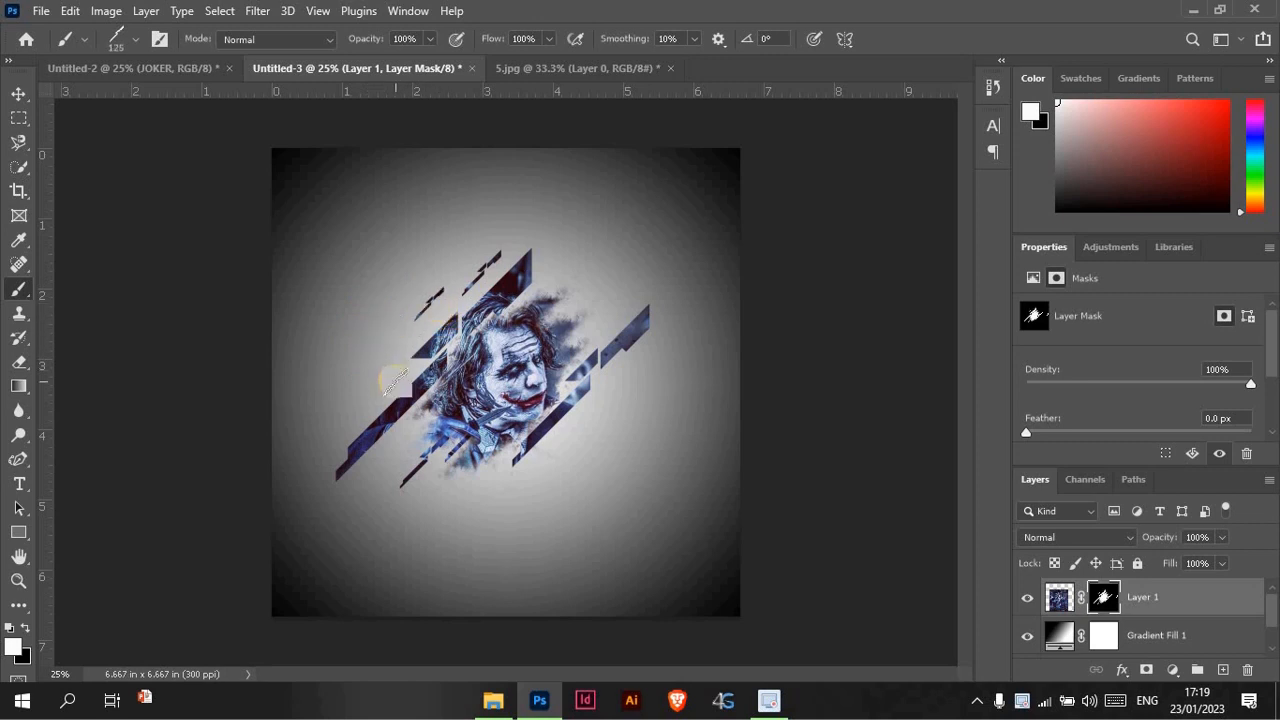
pyautogui.click(393, 381)
pyautogui.press('[')
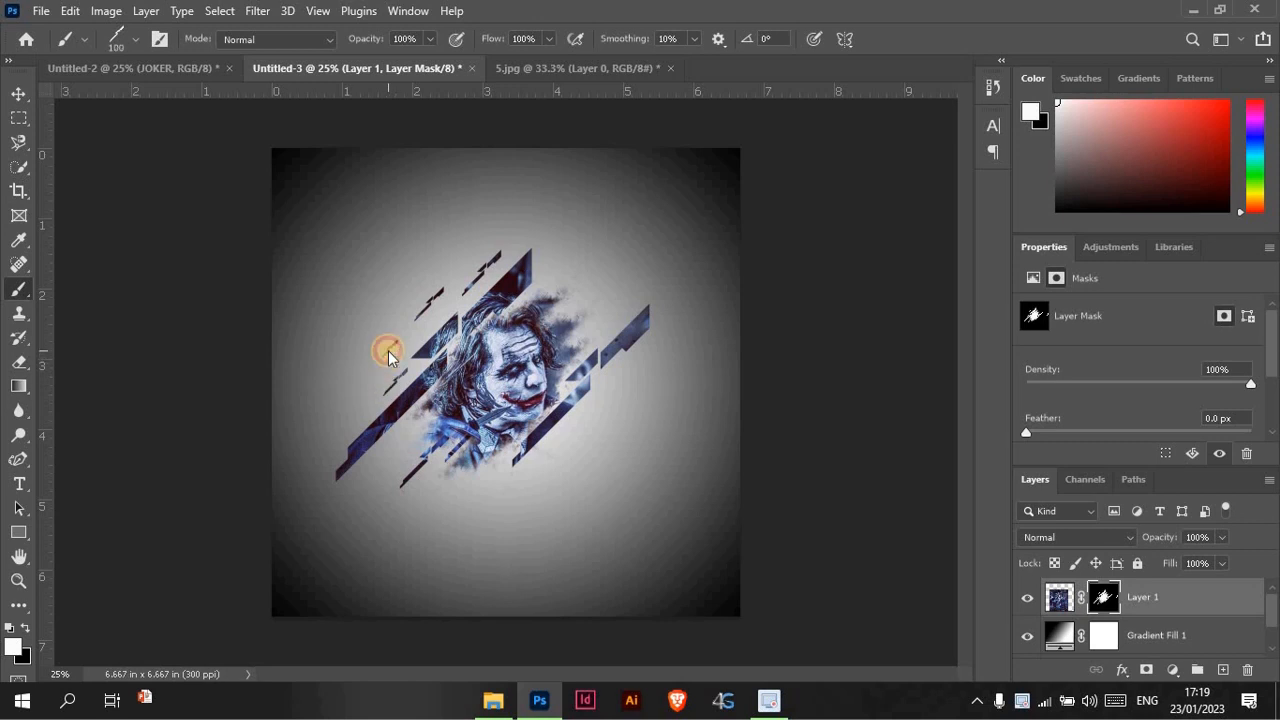
pyautogui.click(388, 352)
# Step: Scatter tiny shards on the mask at the far left of the face with the brush reduced to 70, 50 and 45 px
pyautogui.press('[')
pyautogui.click(357, 393)
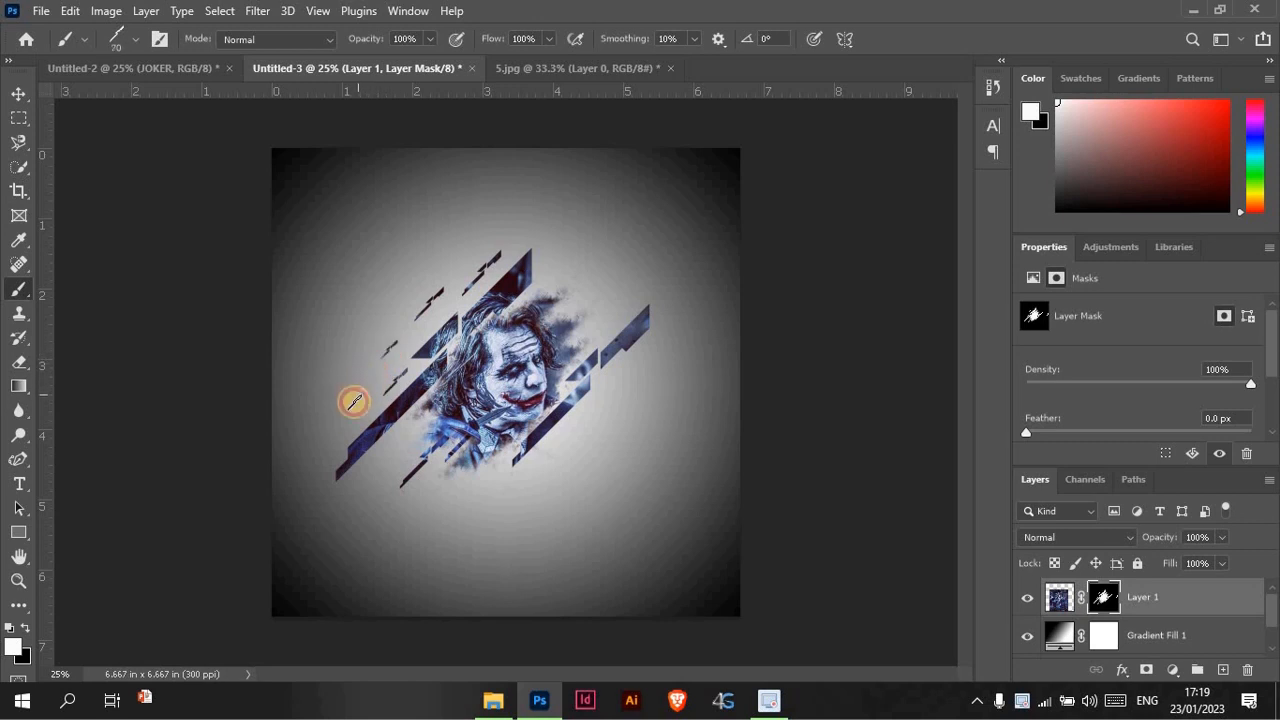
pyautogui.press('[')
pyautogui.click(343, 420)
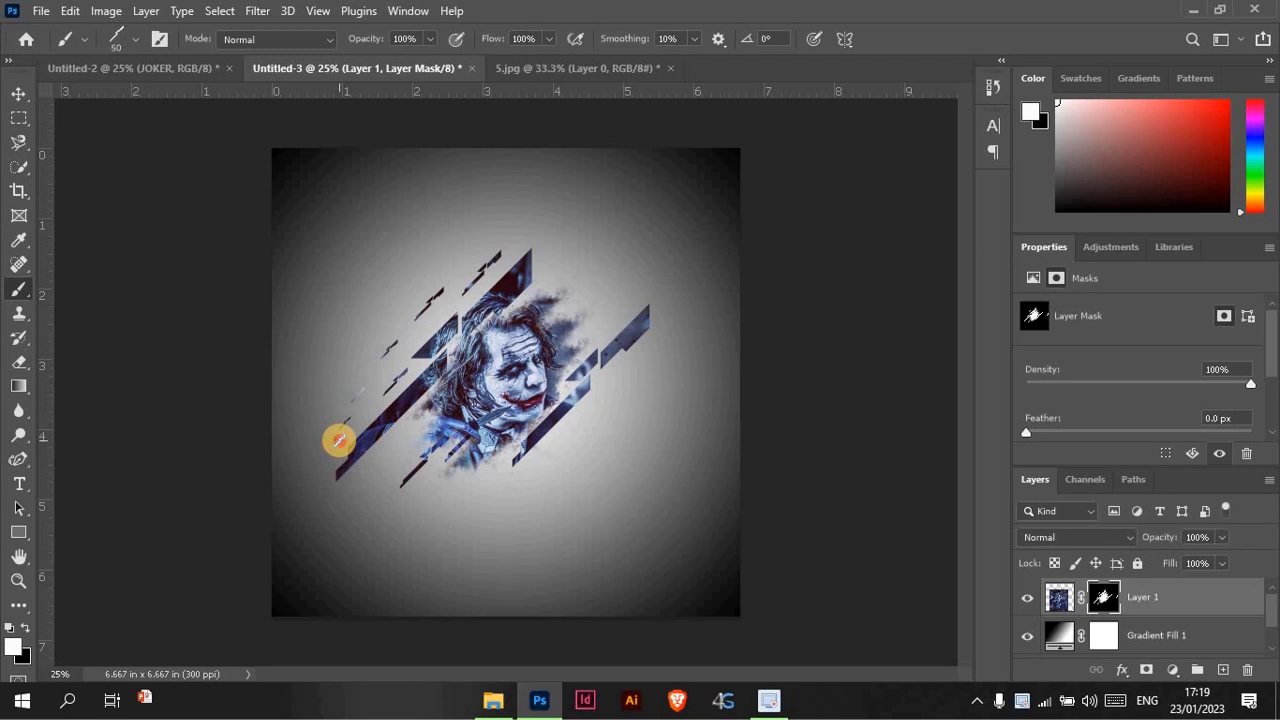
pyautogui.click(339, 440)
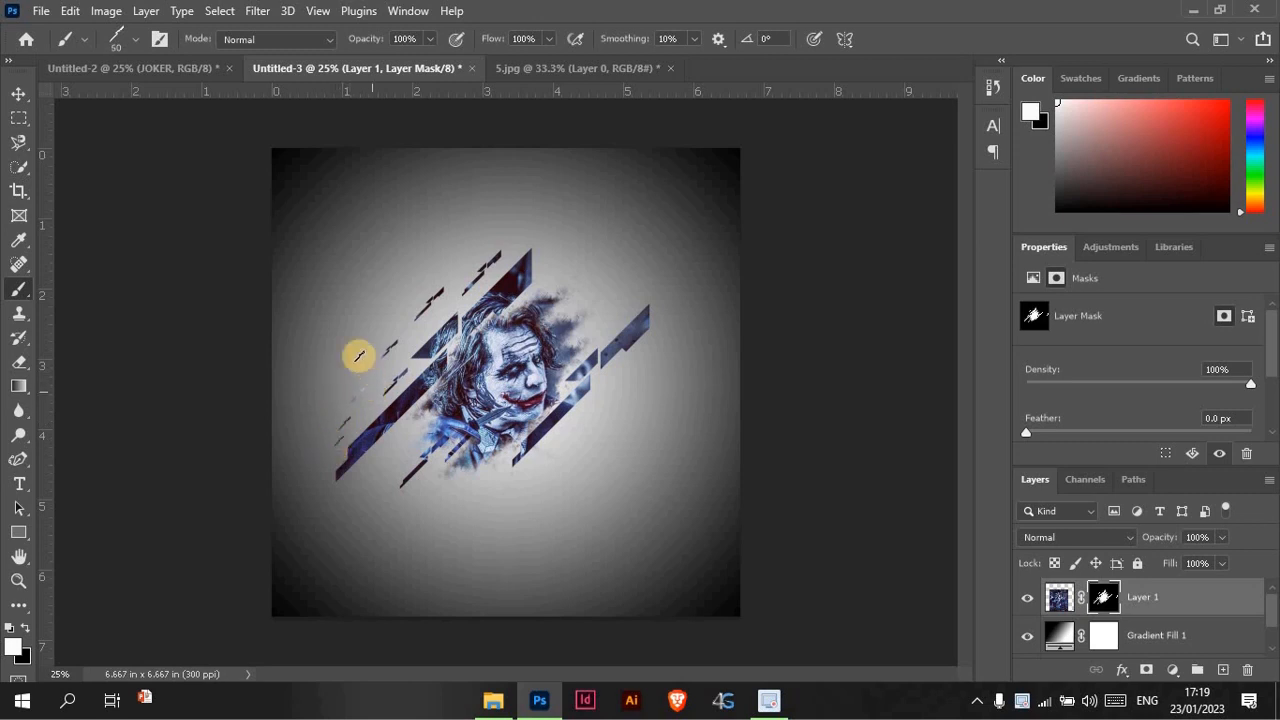
pyautogui.click(349, 343)
pyautogui.press('[')
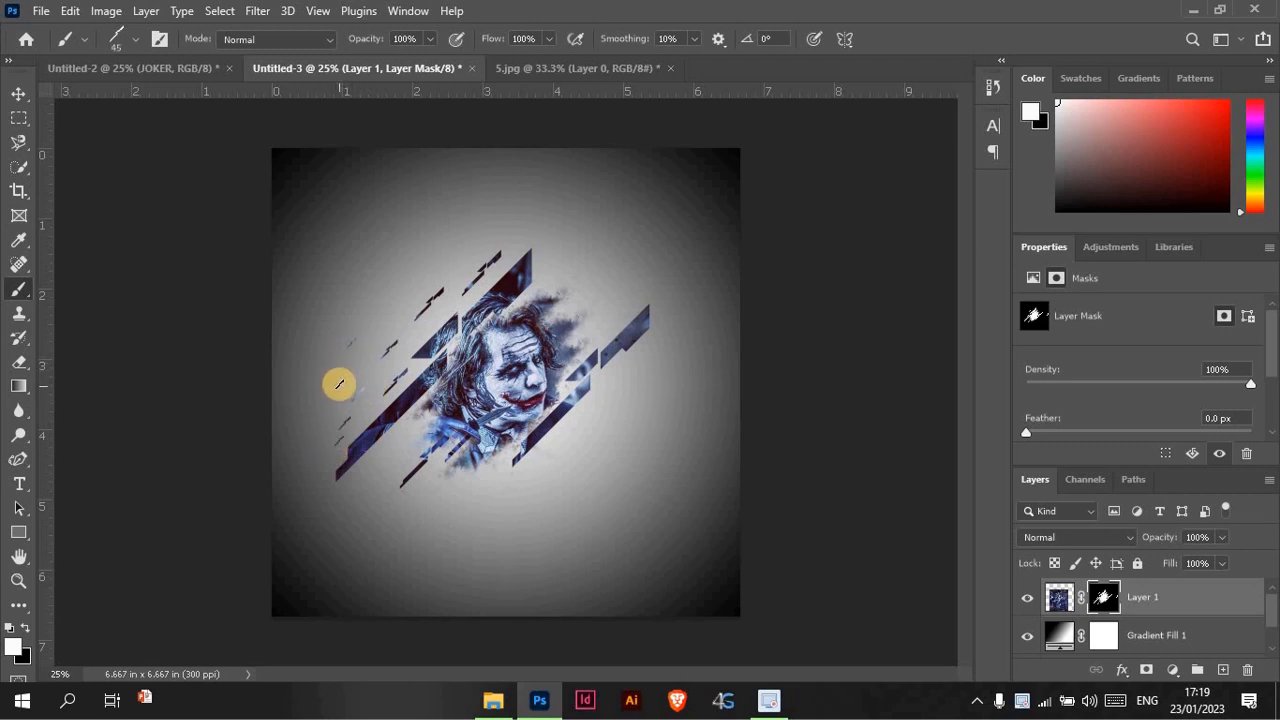
pyautogui.click(338, 384)
pyautogui.click(404, 298)
pyautogui.click(357, 346)
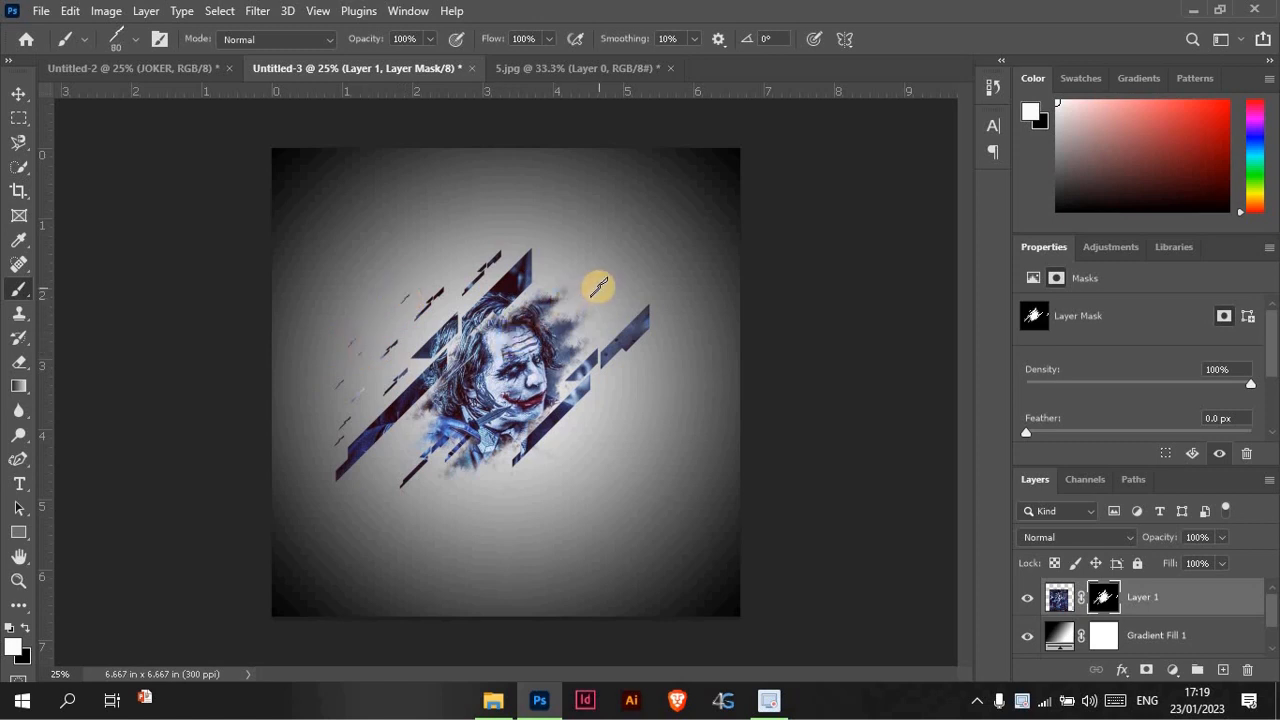
# Step: Enlarge the shard brush to 500 px and stamp a long diagonal shard on the mask at the upper right of the face
pyautogui.press(']')
pyautogui.press(']')
pyautogui.press(']')
pyautogui.press(']')
pyautogui.press(']')
pyautogui.press(']')
pyautogui.press(']')
pyautogui.press(']')
pyautogui.press(']')
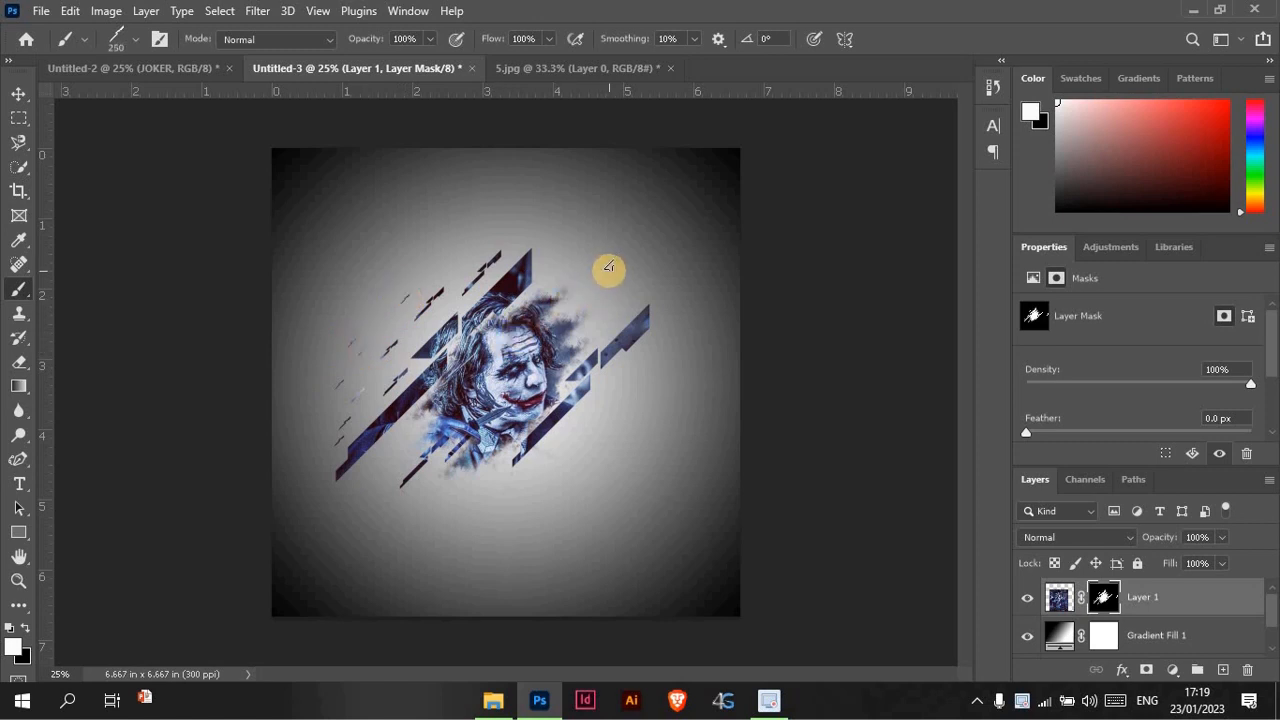
pyautogui.press(']')
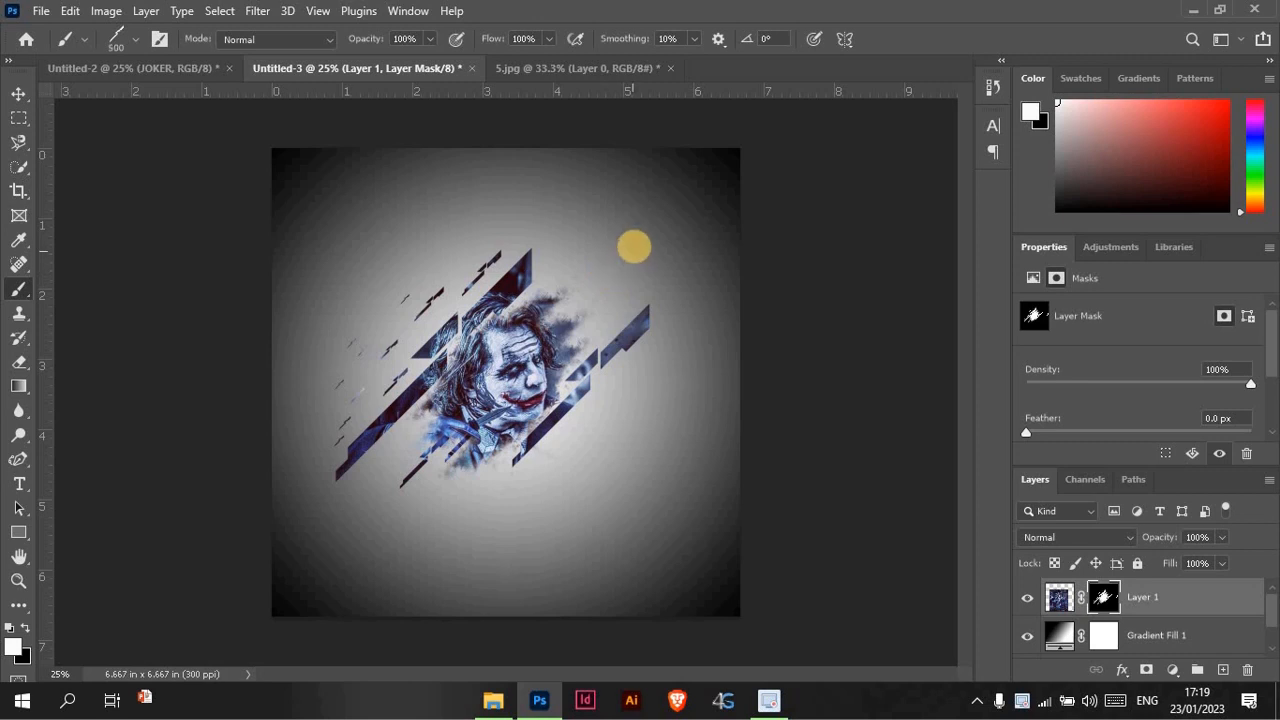
pyautogui.click(631, 251)
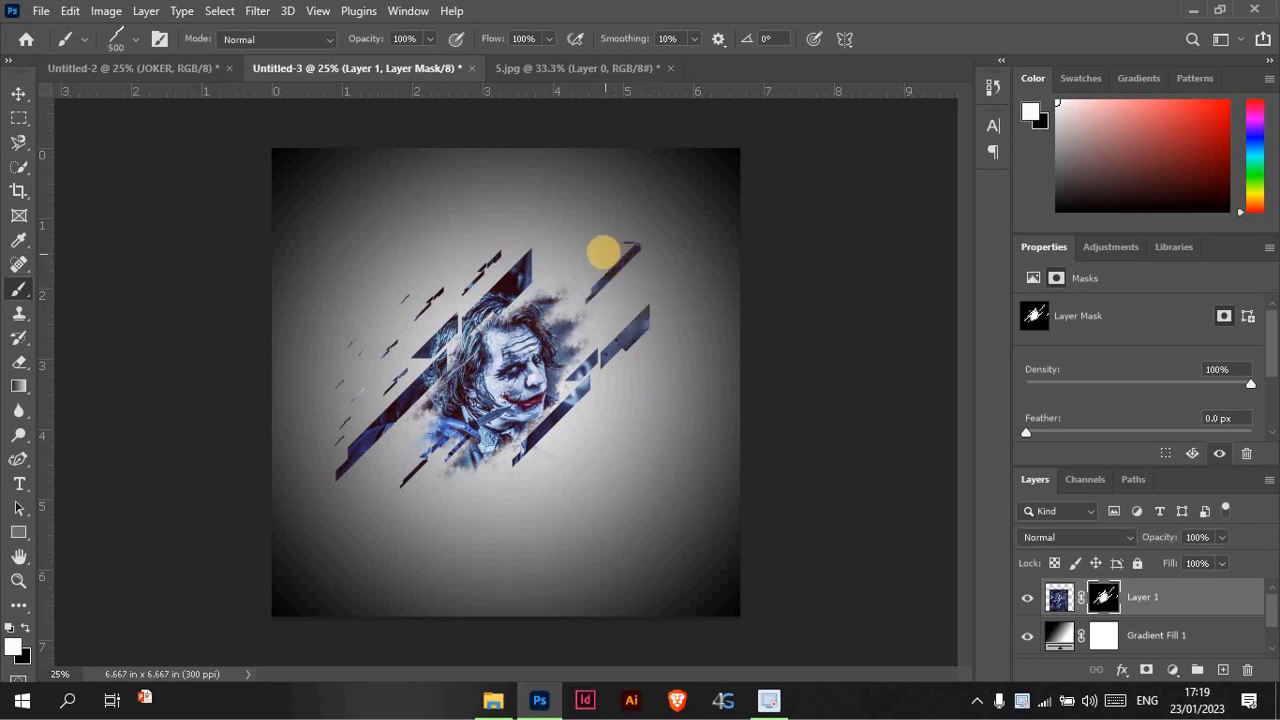
# Step: Stamp smaller shards on the mask on both sides of the upper-right shard with the brush at 250 and 175 px
pyautogui.press('[')
pyautogui.press('[')
pyautogui.press('[')
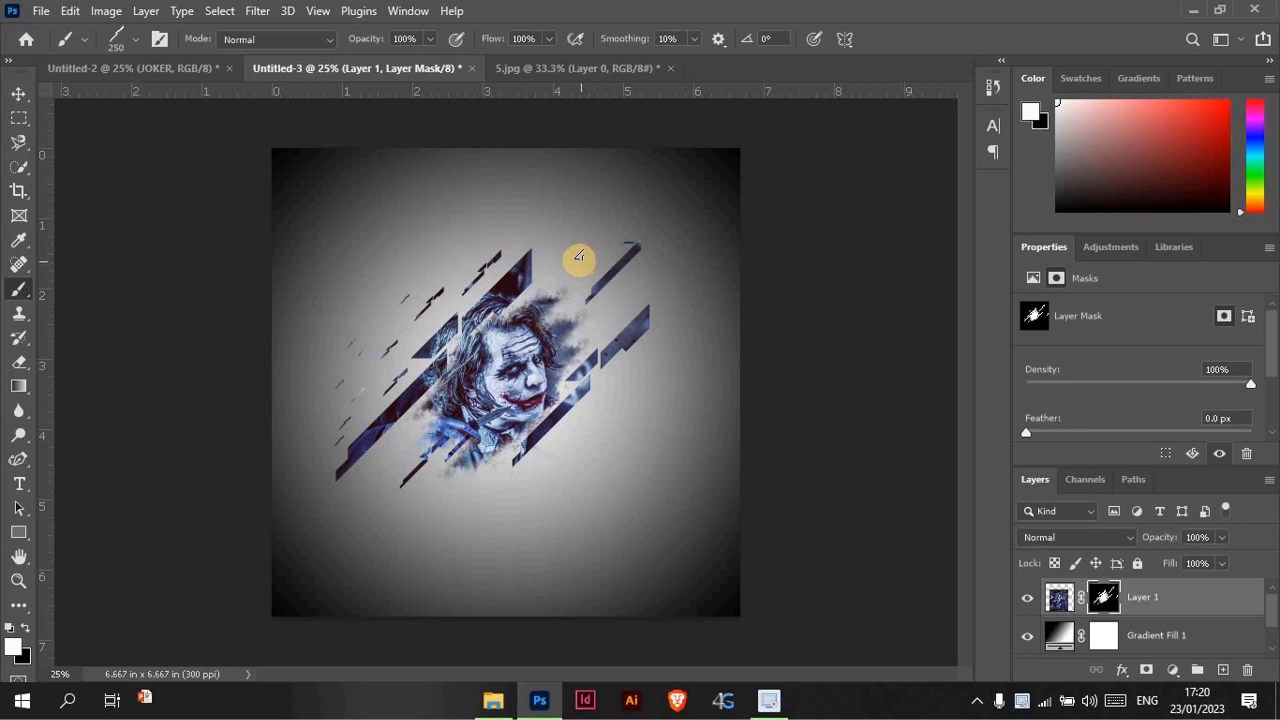
pyautogui.click(579, 259)
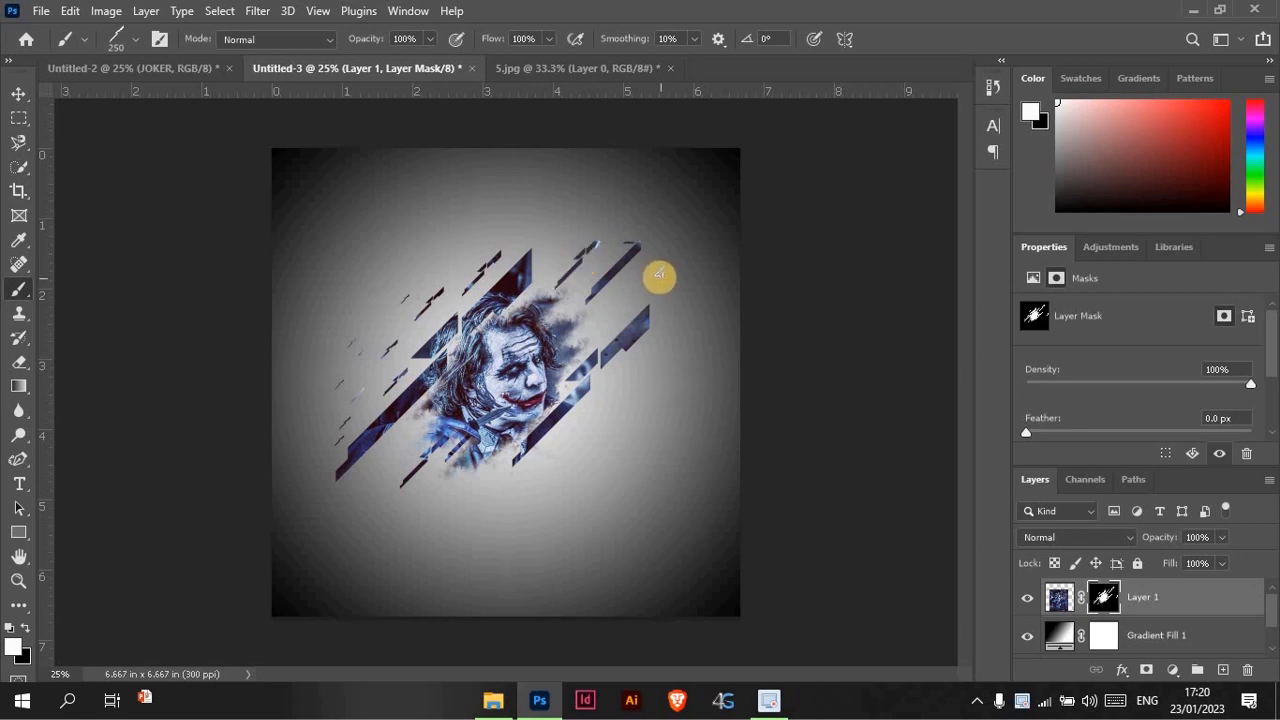
pyautogui.press('[')
pyautogui.press('[')
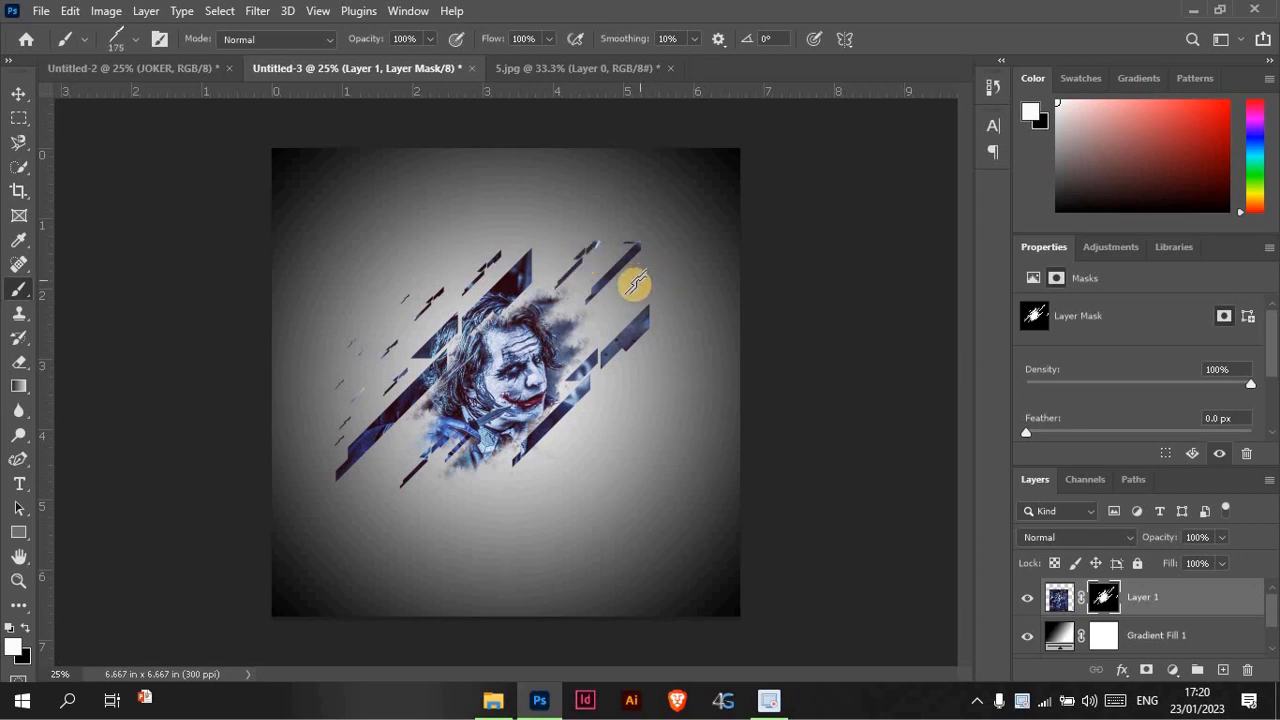
pyautogui.click(636, 285)
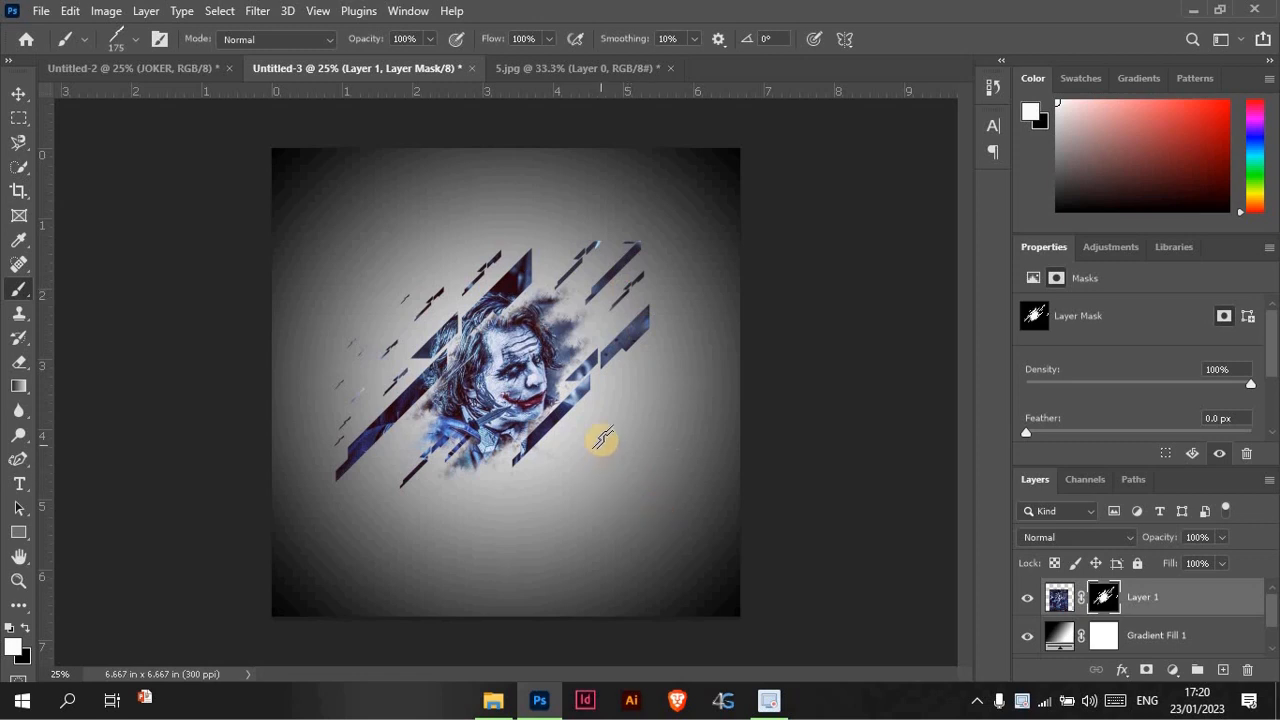
# Step: Stamp shards on the mask to the right of and directly below the face with a 300 px brush
pyautogui.press(']')
pyautogui.press(']')
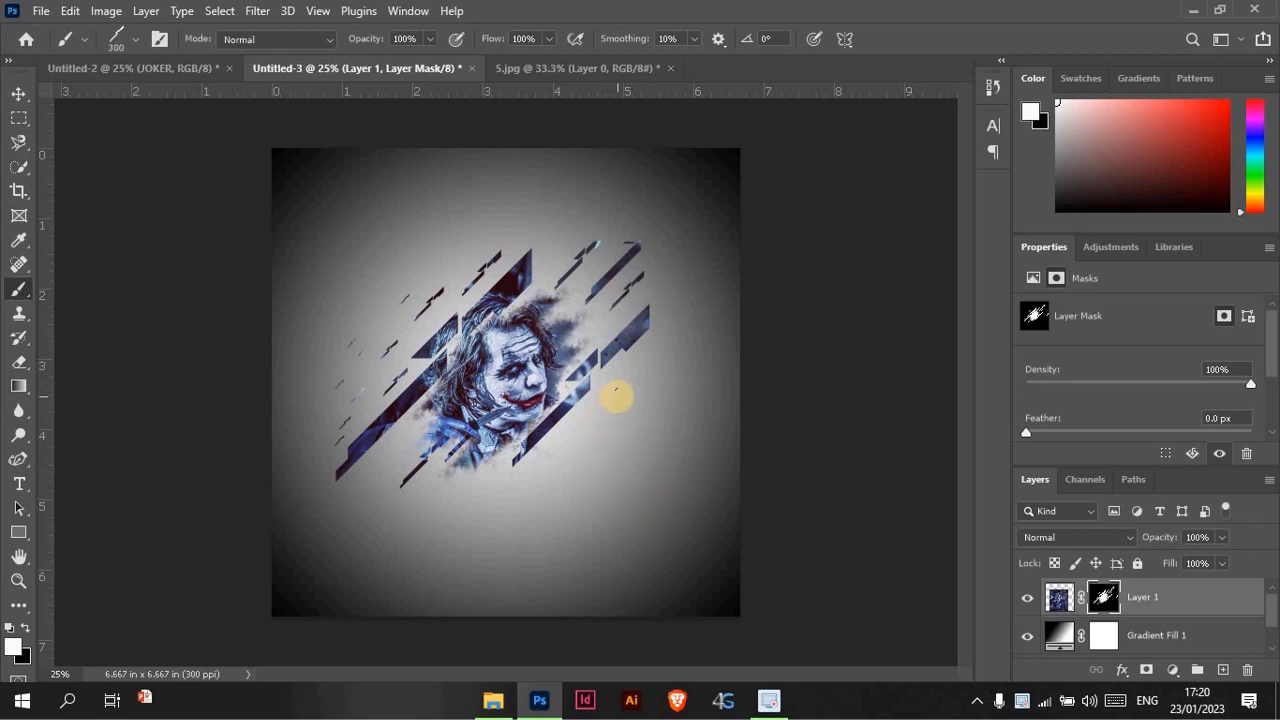
pyautogui.click(617, 396)
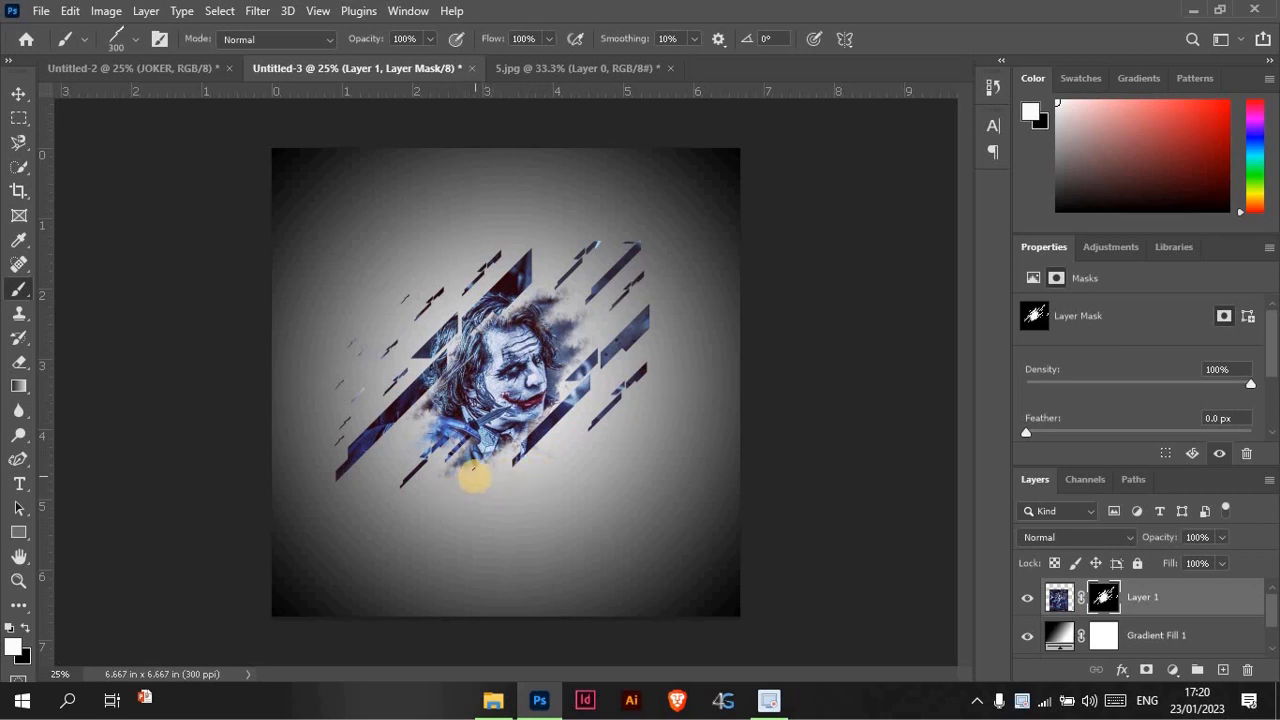
pyautogui.click(477, 472)
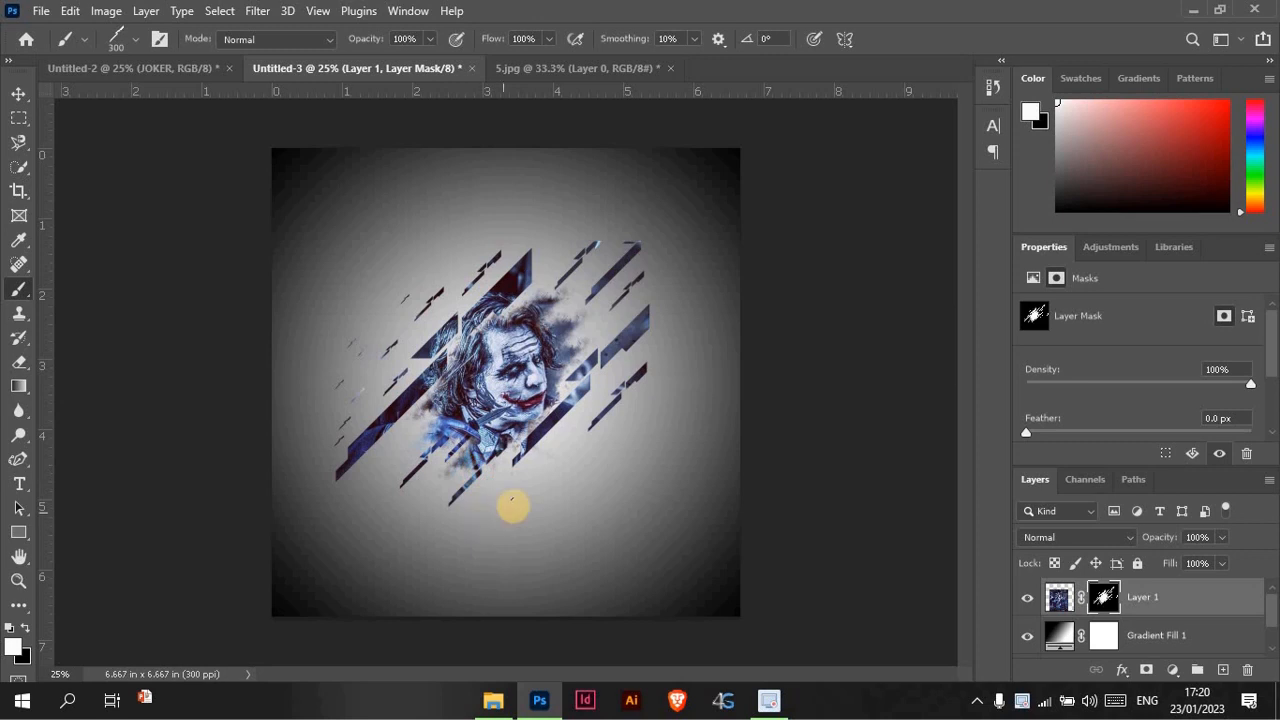
# Step: Stamp shards on the mask at the lower right of the face with the brush at 400 and 200 px
pyautogui.press(']')
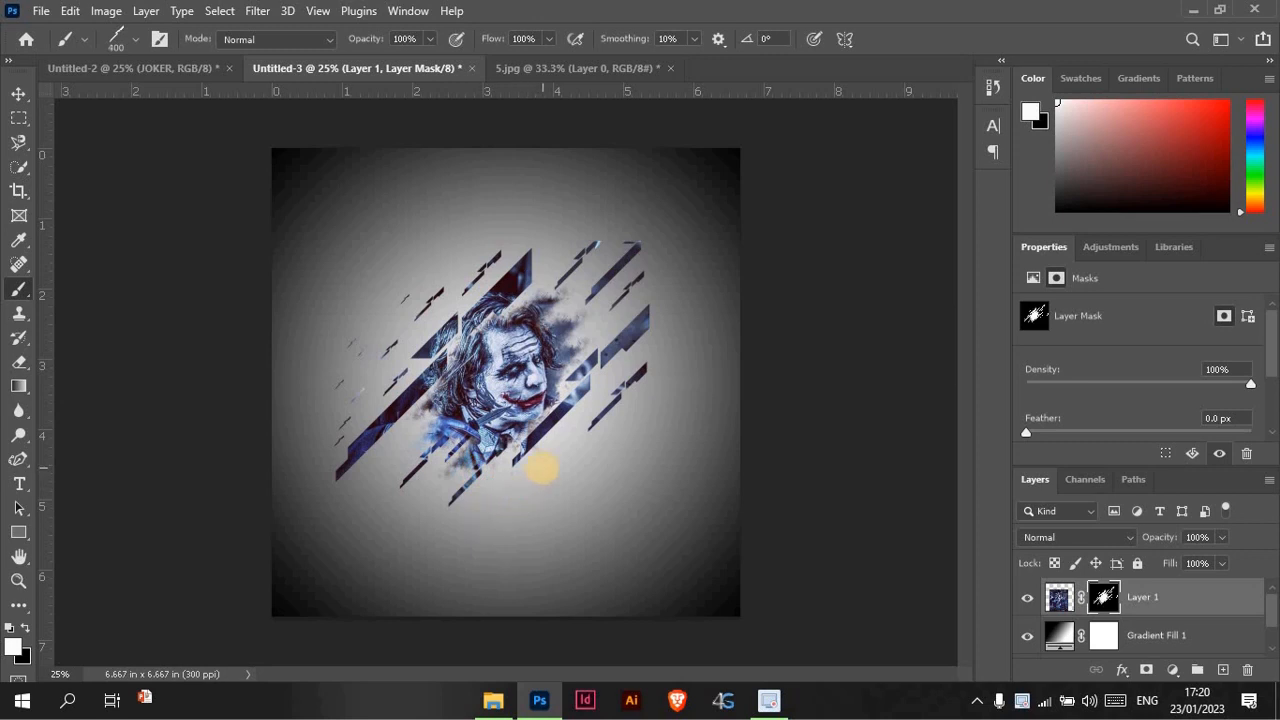
pyautogui.press('[')
pyautogui.click(541, 470)
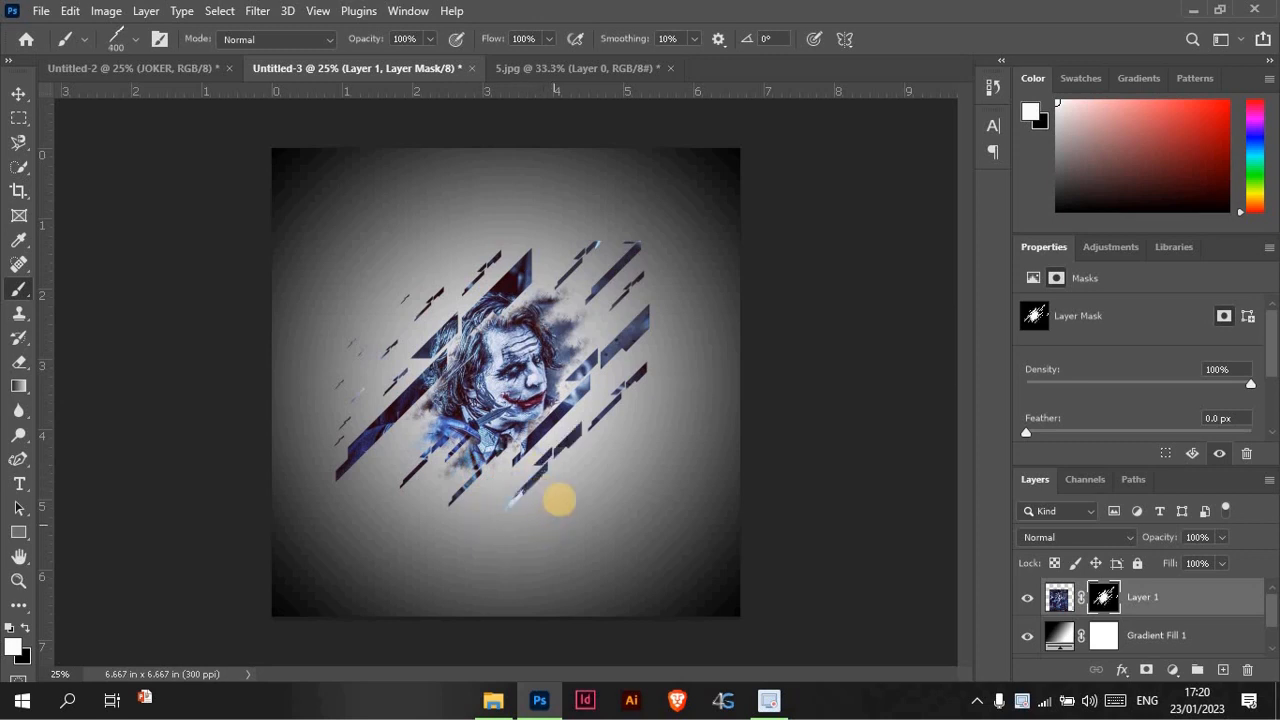
pyautogui.click(589, 457)
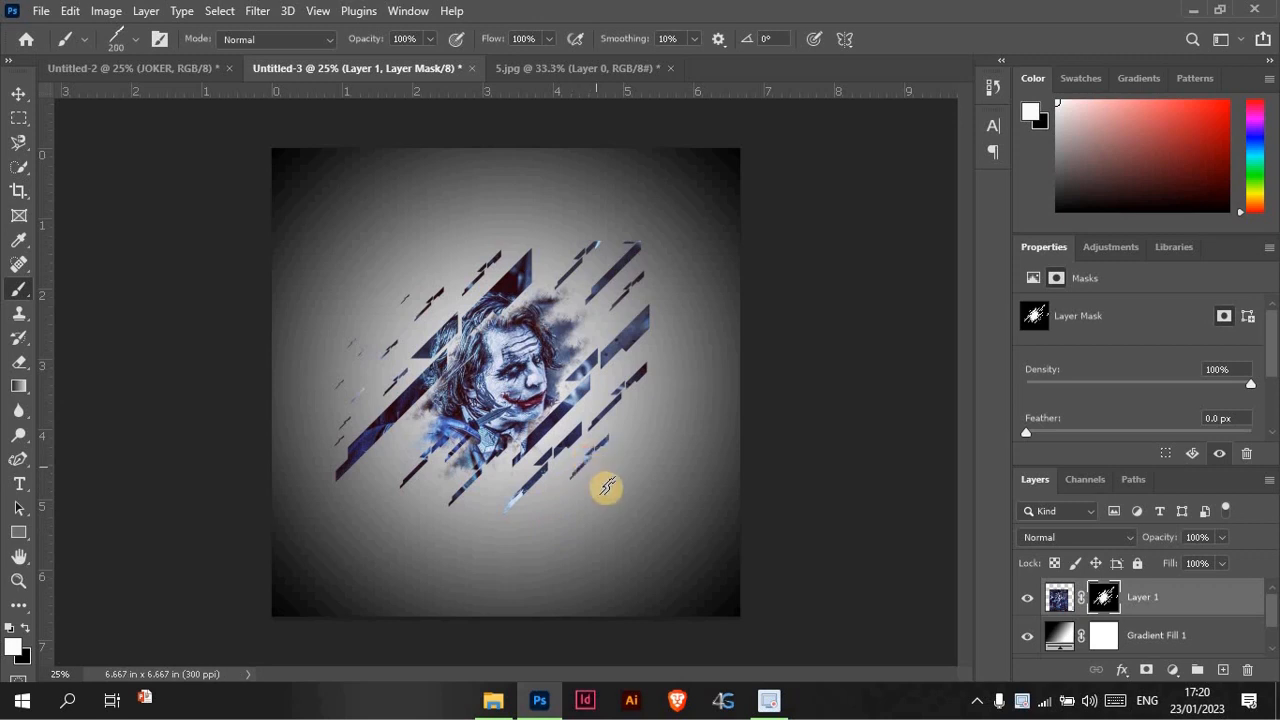
pyautogui.press('[')
pyautogui.click(530, 514)
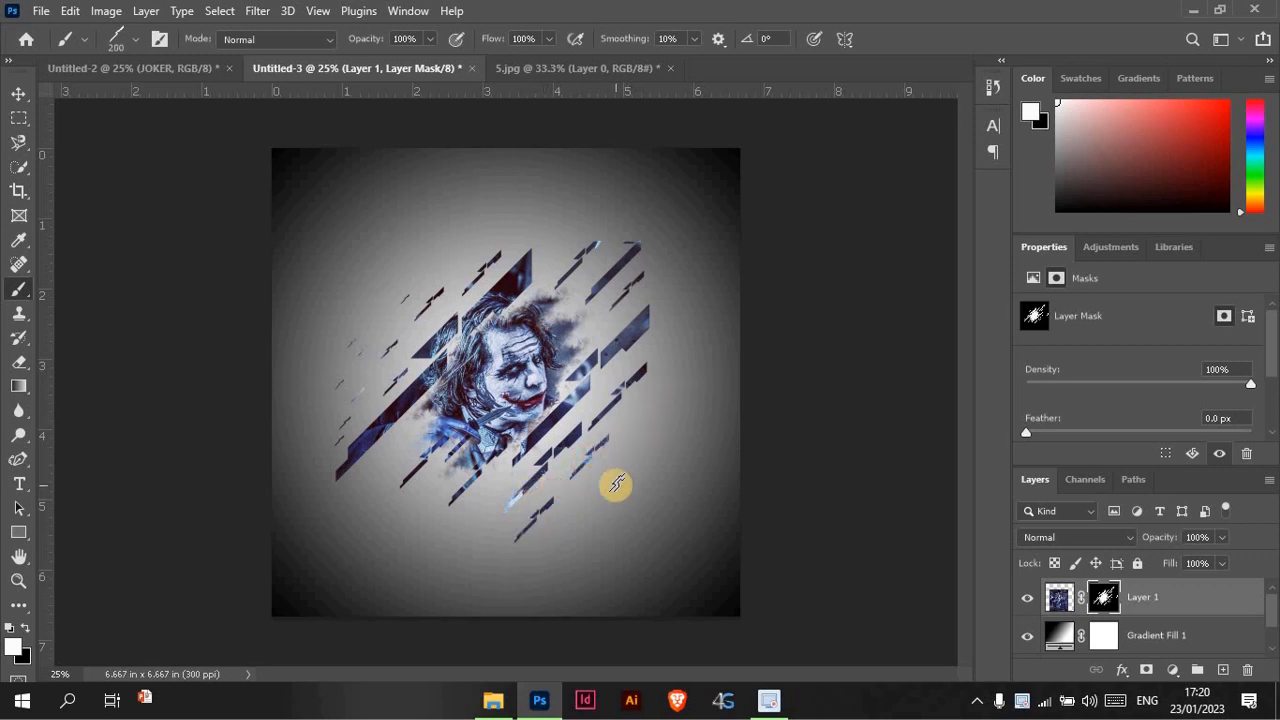
# Step: Undo the recent shard stamps around the face, back through the small shards at its upper left
pyautogui.hotkey('ctrl', 'z')
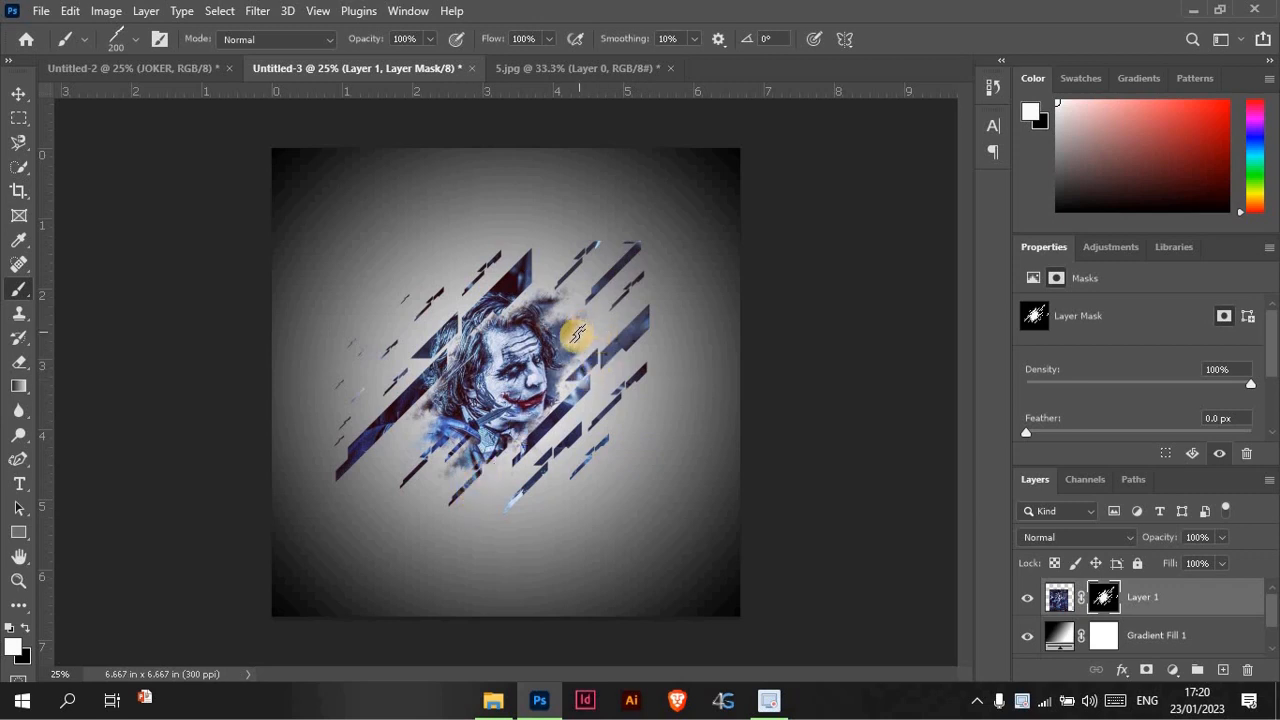
pyautogui.hotkey('ctrl', 'z')
pyautogui.hotkey('ctrl', 'z')
pyautogui.hotkey('ctrl', 'z')
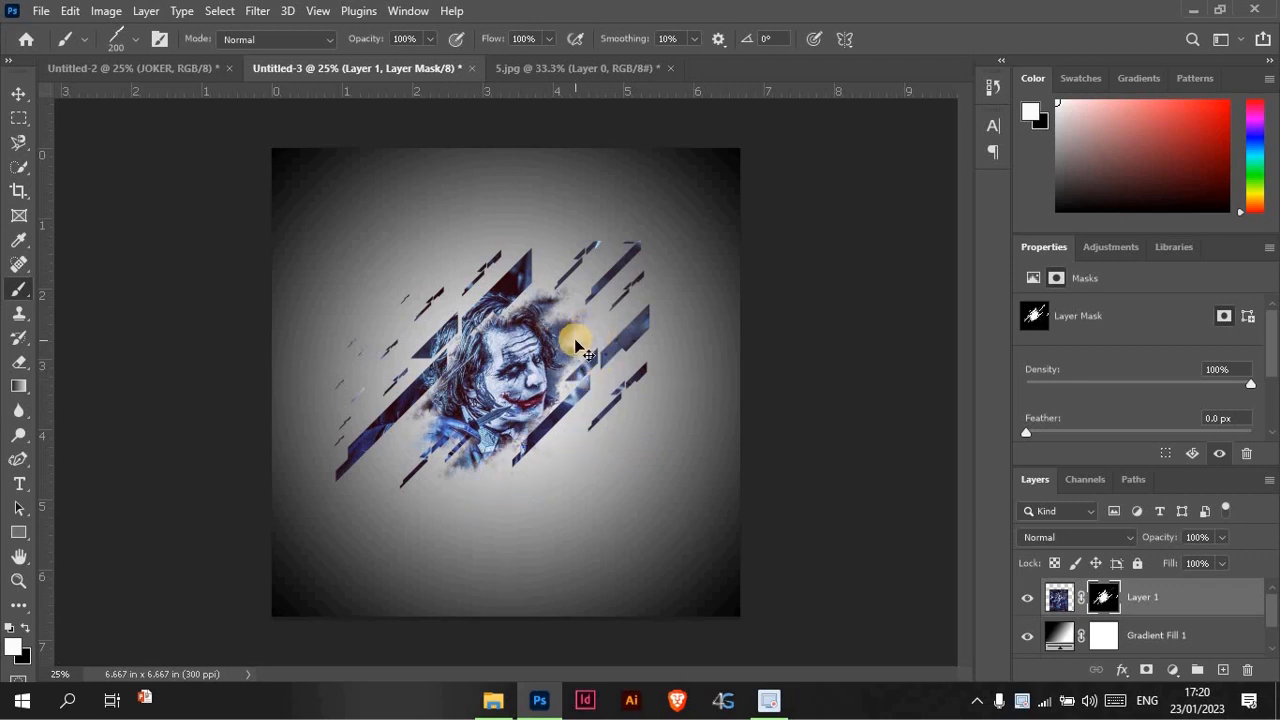
pyautogui.hotkey('ctrl', 'z')
pyautogui.hotkey('ctrl', 'z')
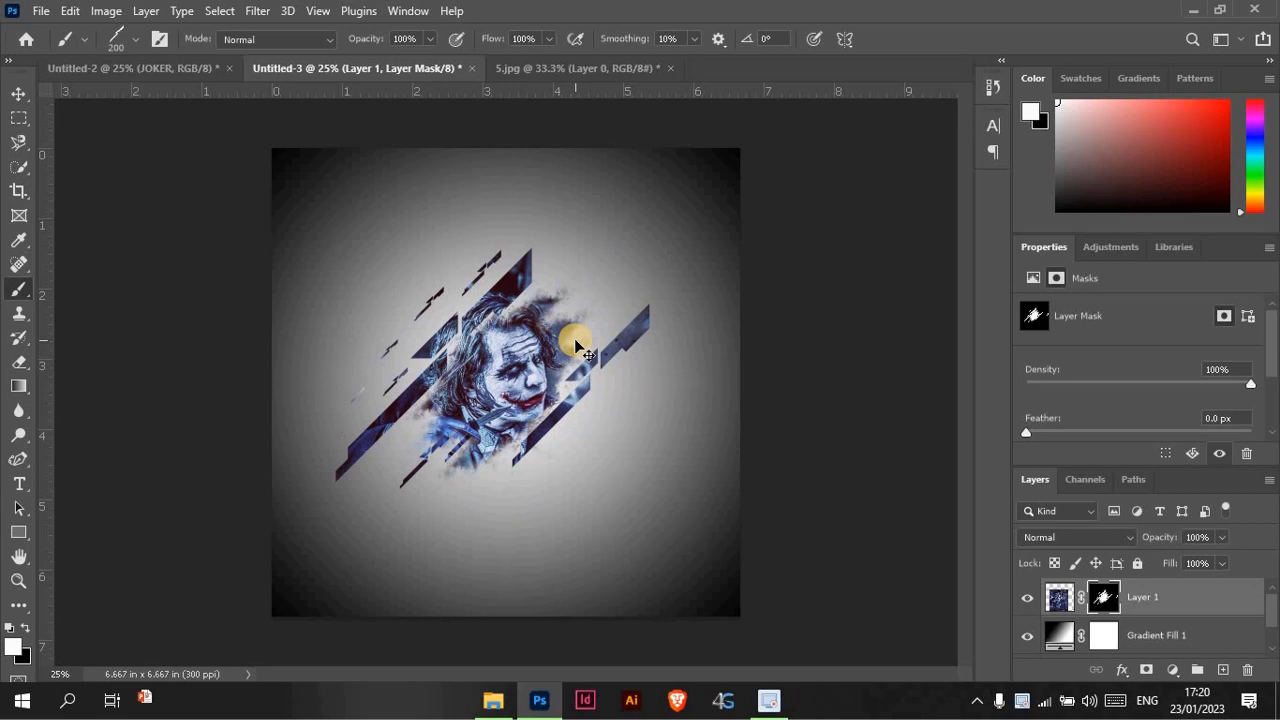
pyautogui.hotkey('ctrl', 'z')
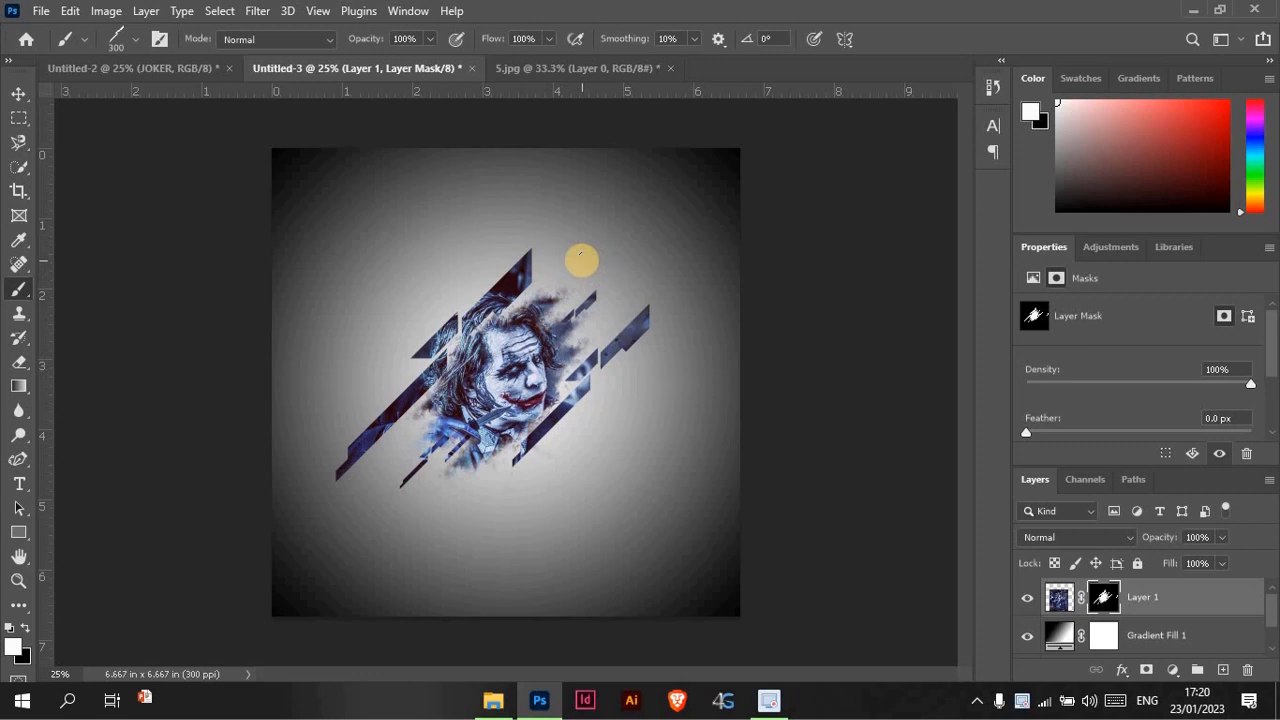
# Step: Stamp diagonal shards on the mask at the upper right, lower left and lower right of the face with 300, 600 and 700 px brushes
pyautogui.moveTo(581, 260)
pyautogui.mouseDown()
pyautogui.moveTo(602, 250)
pyautogui.moveTo(614, 290)
pyautogui.mouseUp()
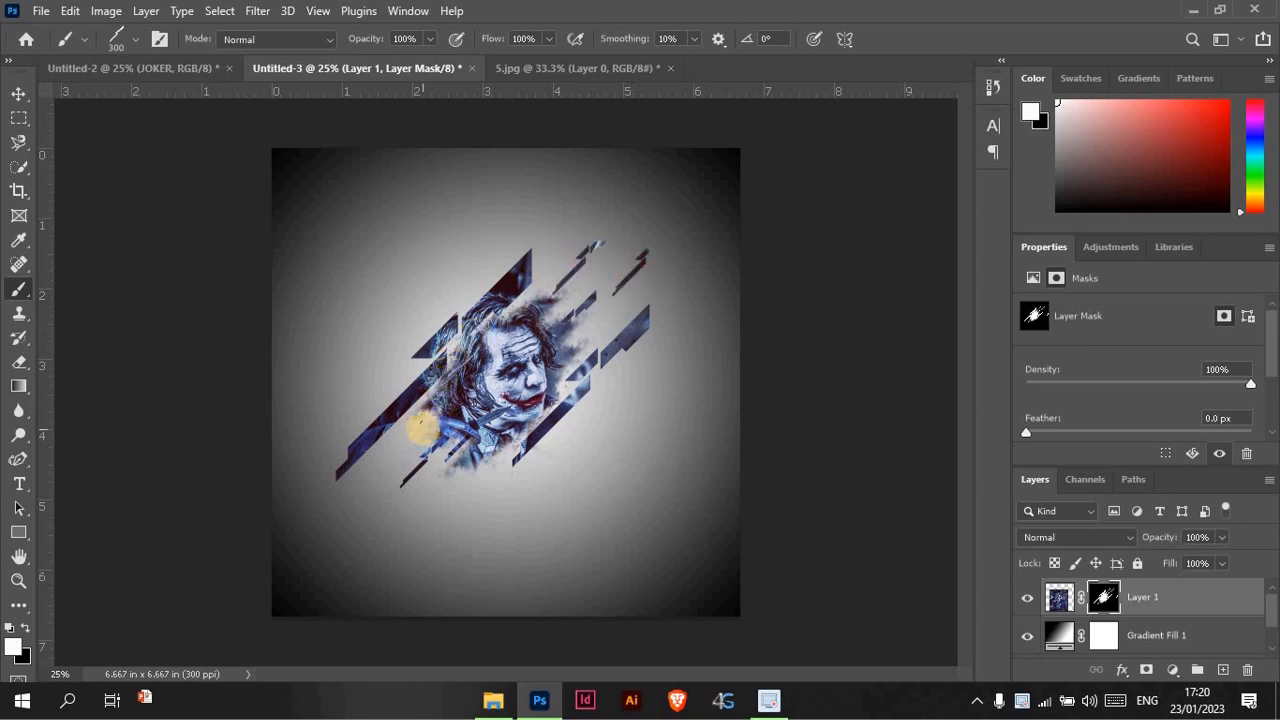
pyautogui.press(']')
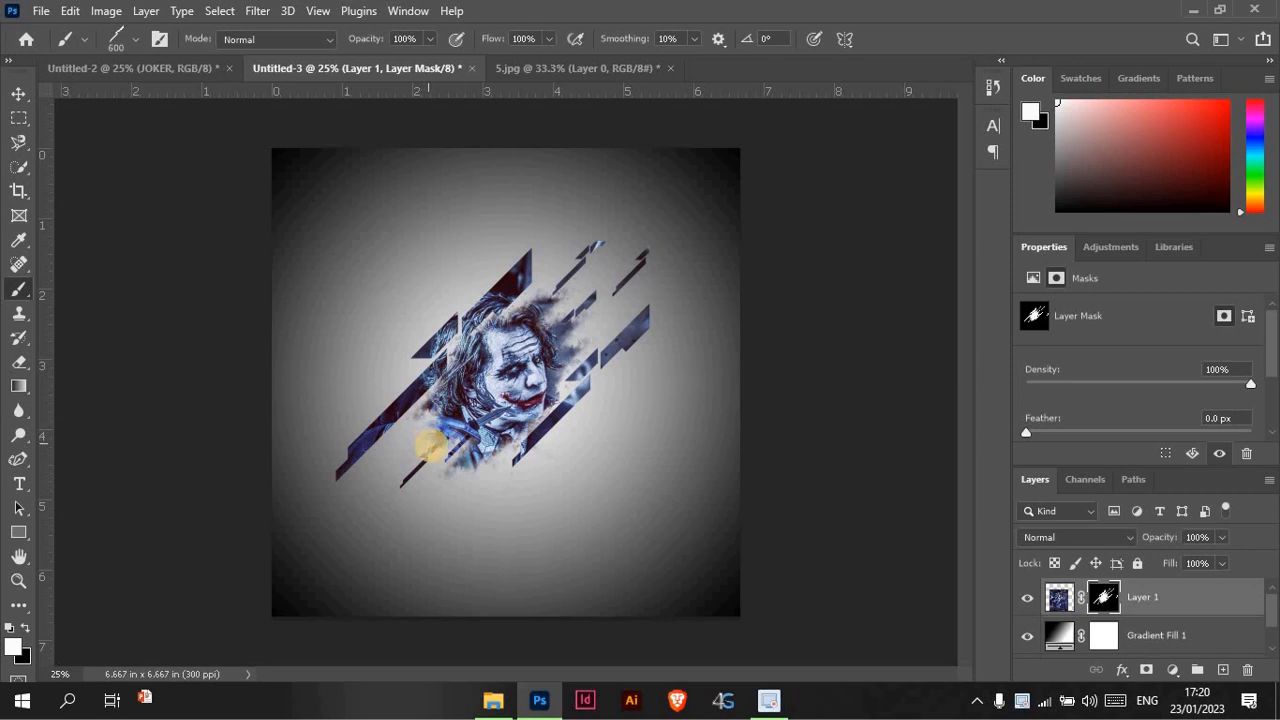
pyautogui.moveTo(430, 447); pyautogui.dragTo(380, 505)
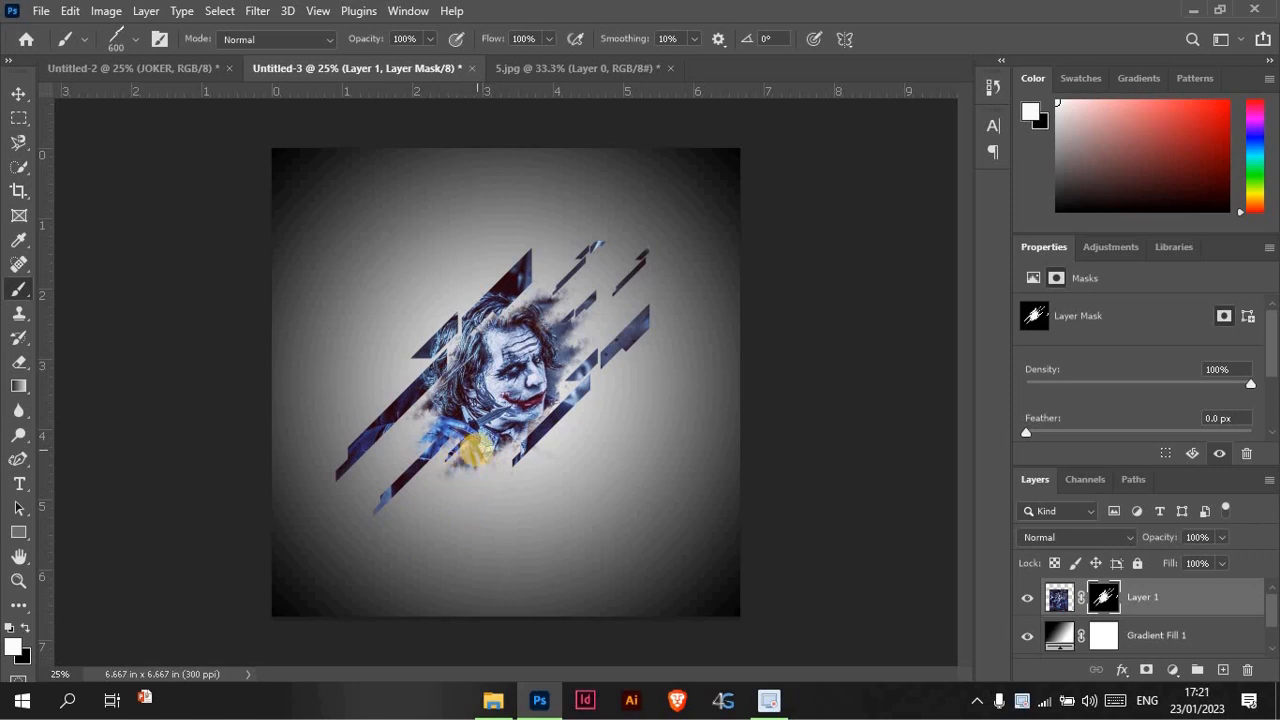
pyautogui.moveTo(475, 450); pyautogui.dragTo(425, 510)
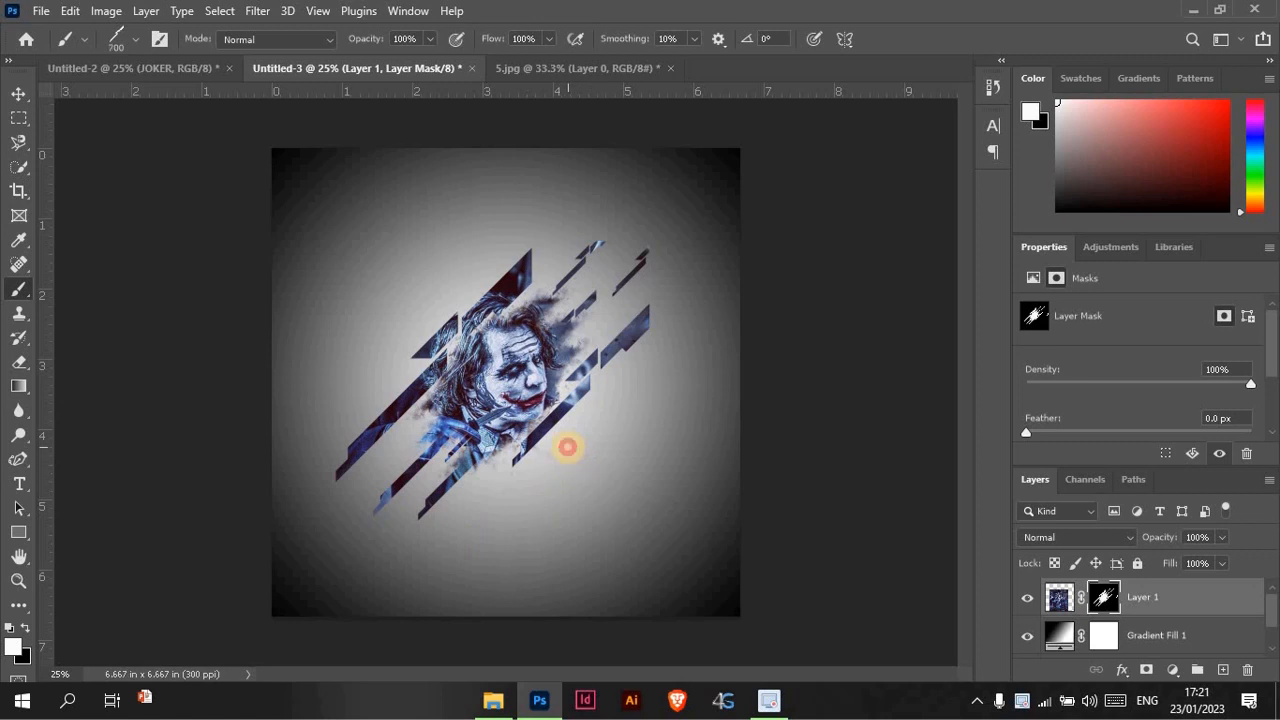
pyautogui.moveTo(567, 447); pyautogui.dragTo(566, 523)
# Step: Reduce the shard brush to 250 px and stamp small shards on the mask below the face
pyautogui.press('[')
pyautogui.press('[')
pyautogui.press('[')
pyautogui.press('[')
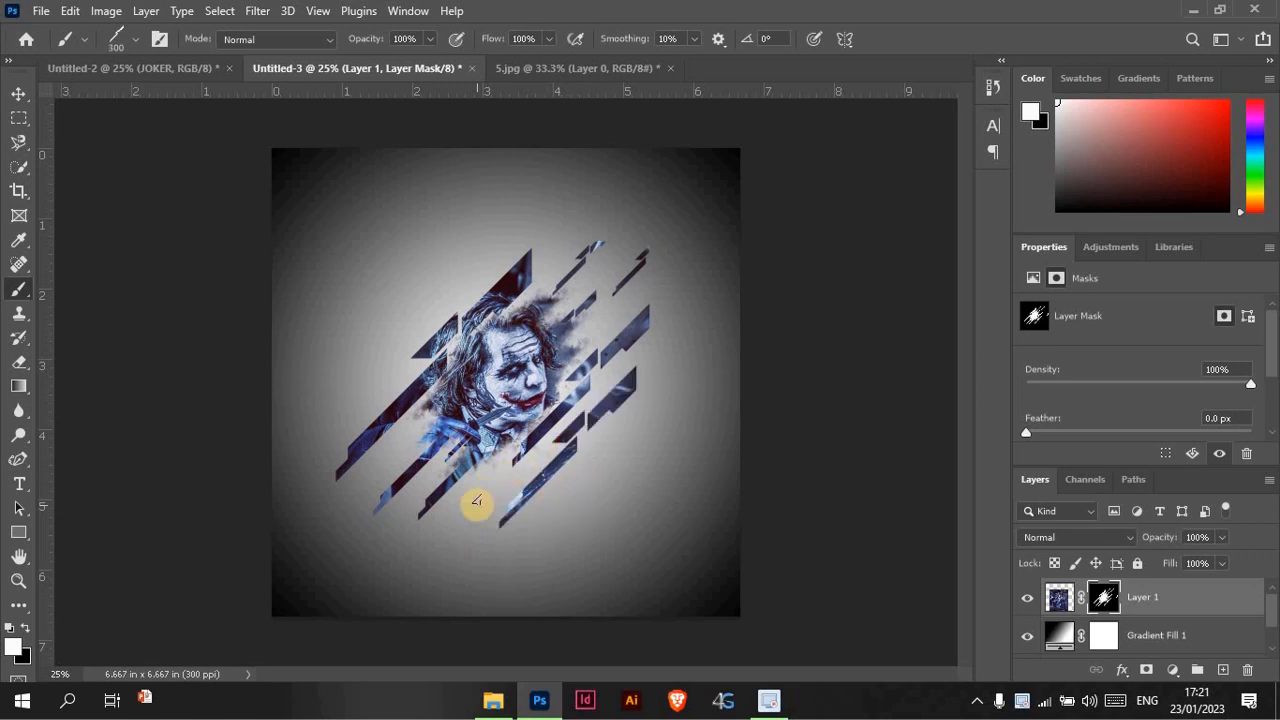
pyautogui.press('[')
pyautogui.click(472, 506)
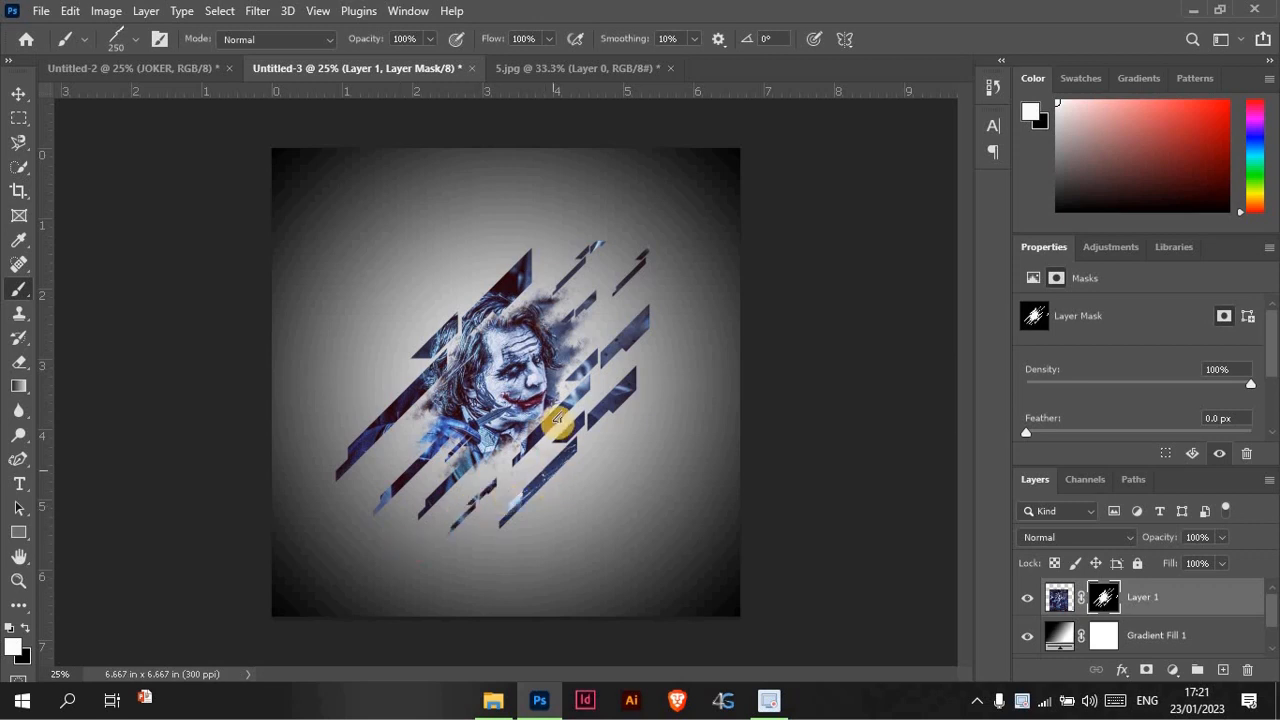
# Step: Reduce the shard brush to 100 px and stamp a small shard on the mask to the left of the face
pyautogui.press('[')
pyautogui.press('[')
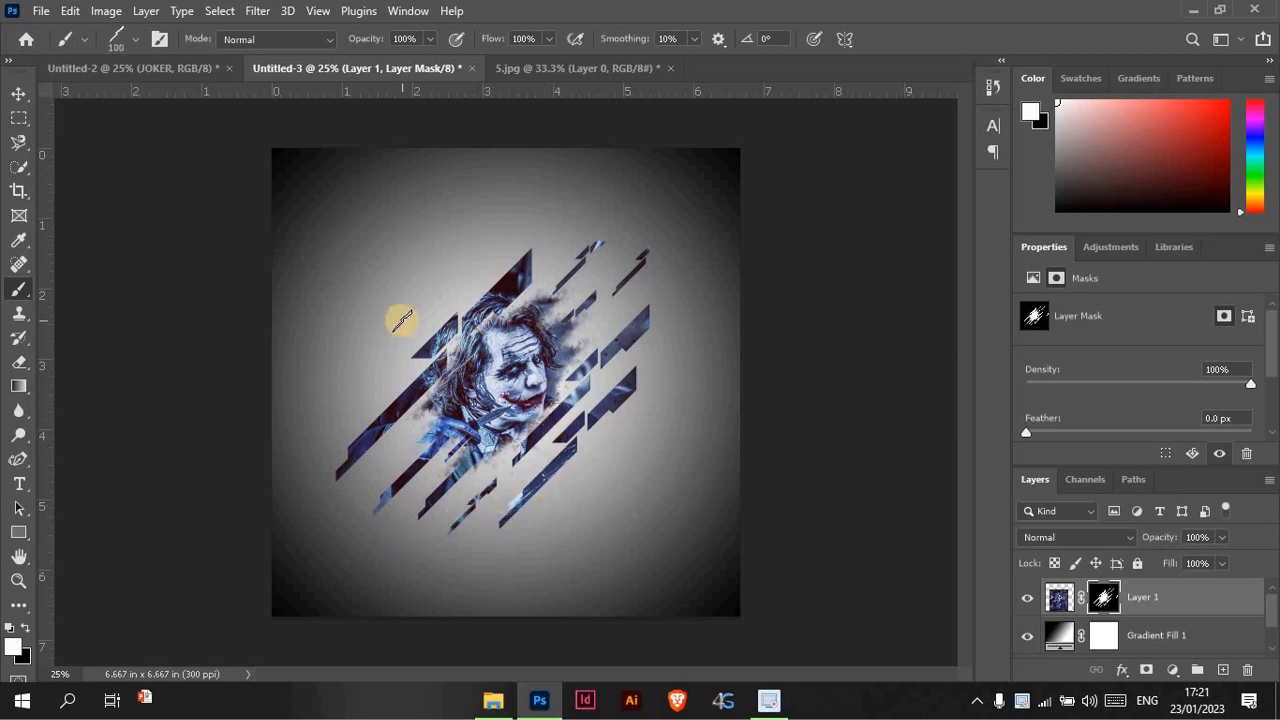
pyautogui.click(372, 377)
# Step: Stamp small shards on the mask at the upper left, lower right and below the face with 100 and 90 px brushes
pyautogui.click(405, 310)
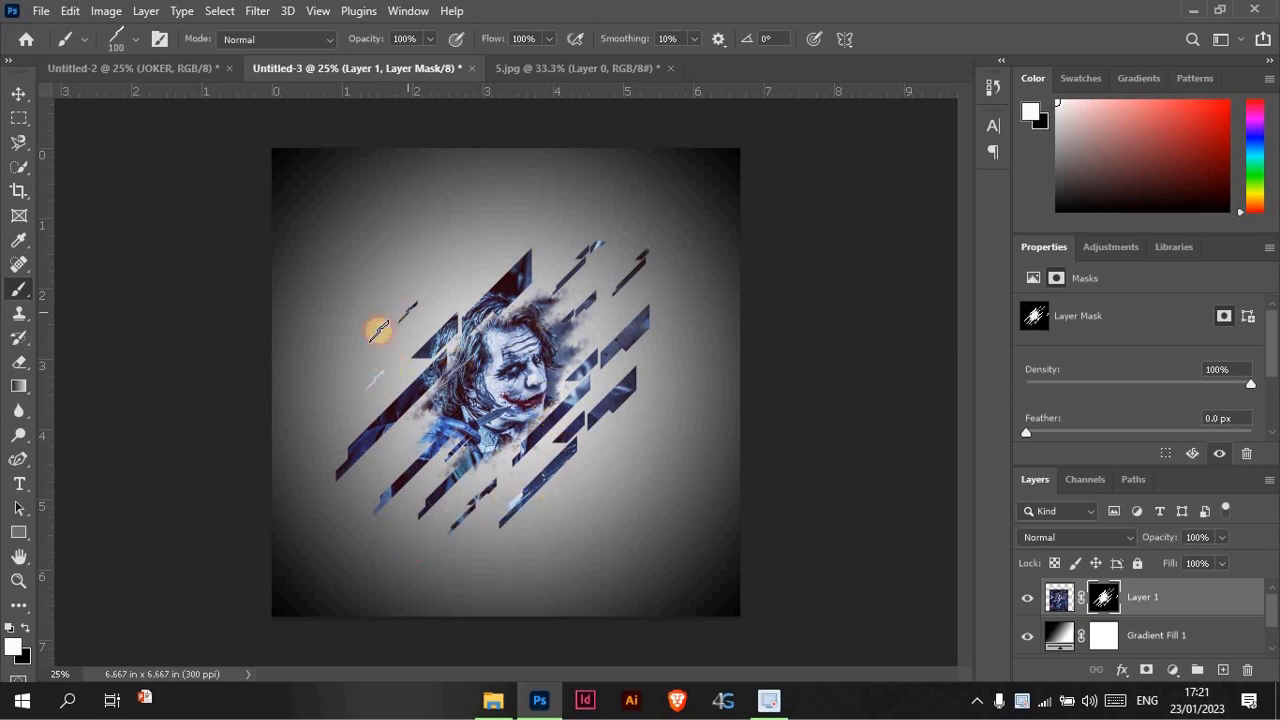
pyautogui.click(367, 336)
pyautogui.press('[')
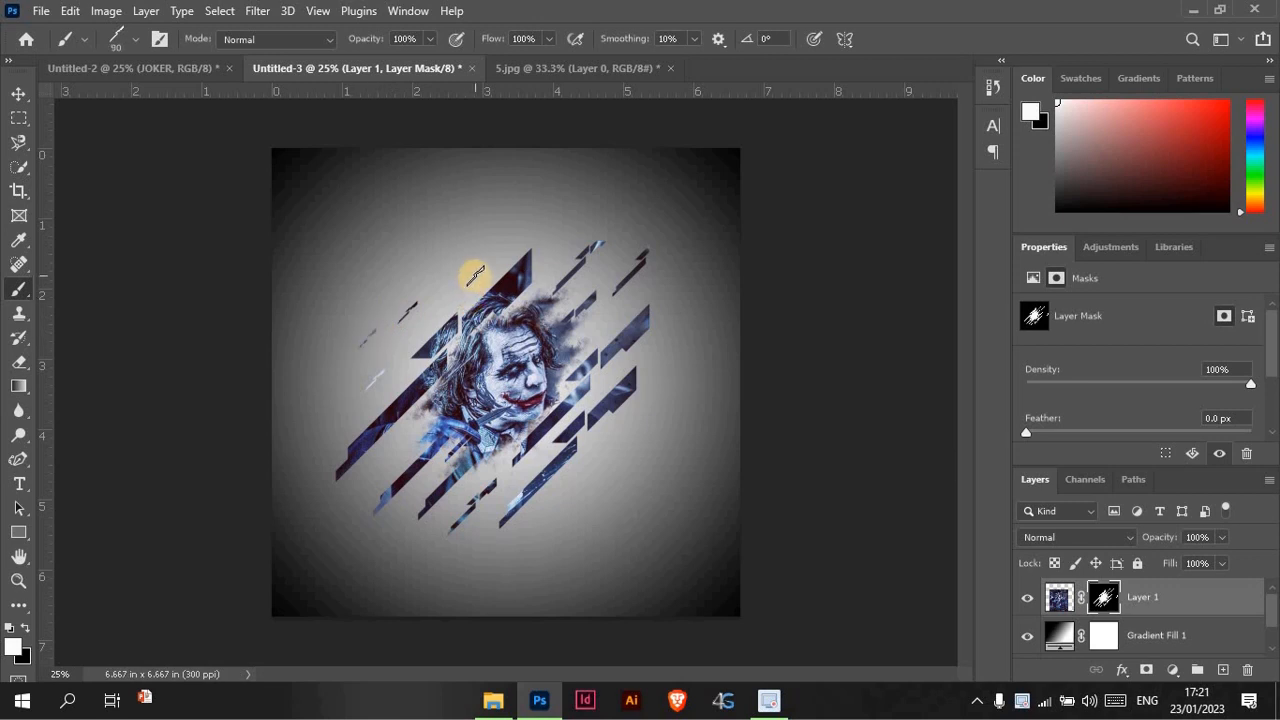
pyautogui.click(474, 276)
pyautogui.click(608, 443)
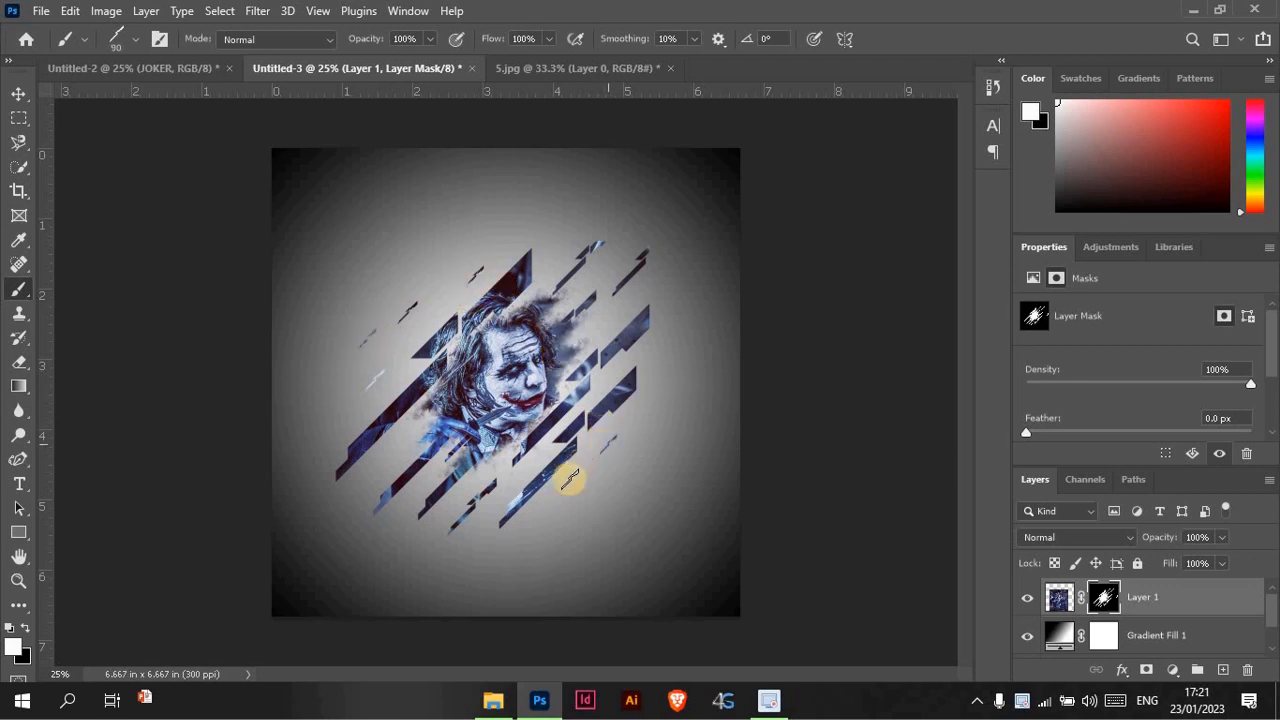
pyautogui.click(566, 500)
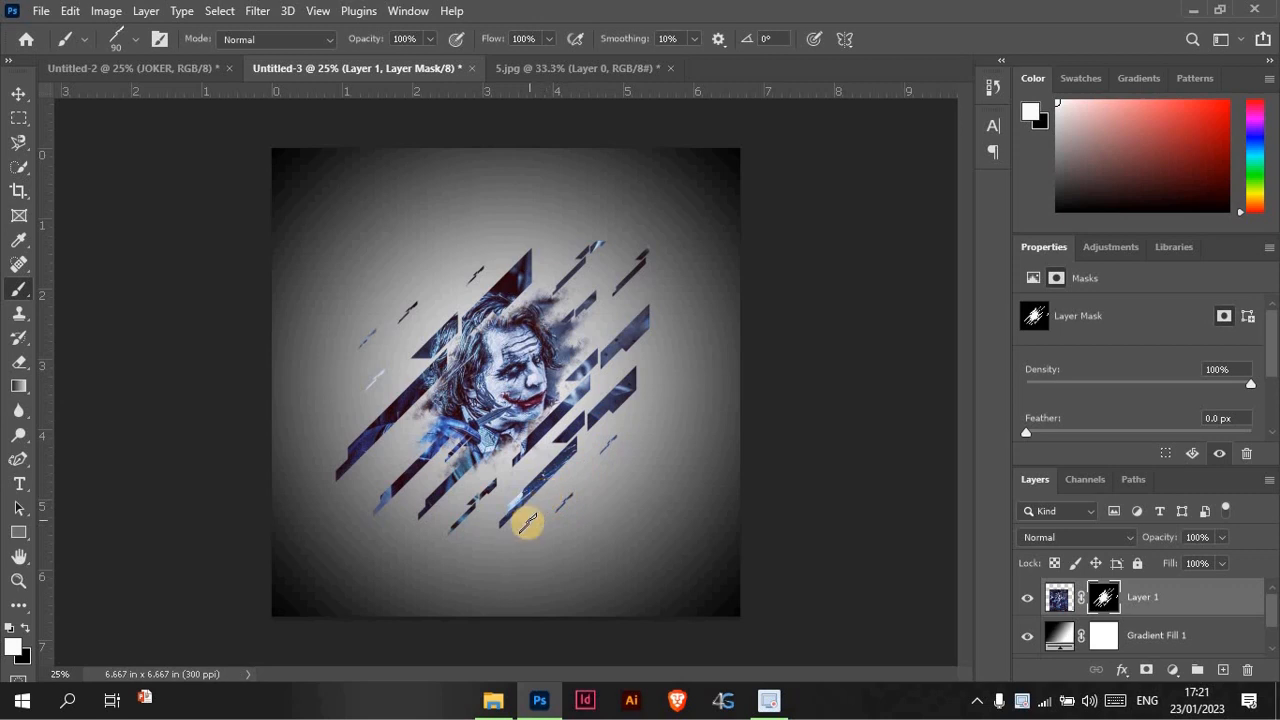
pyautogui.click(527, 523)
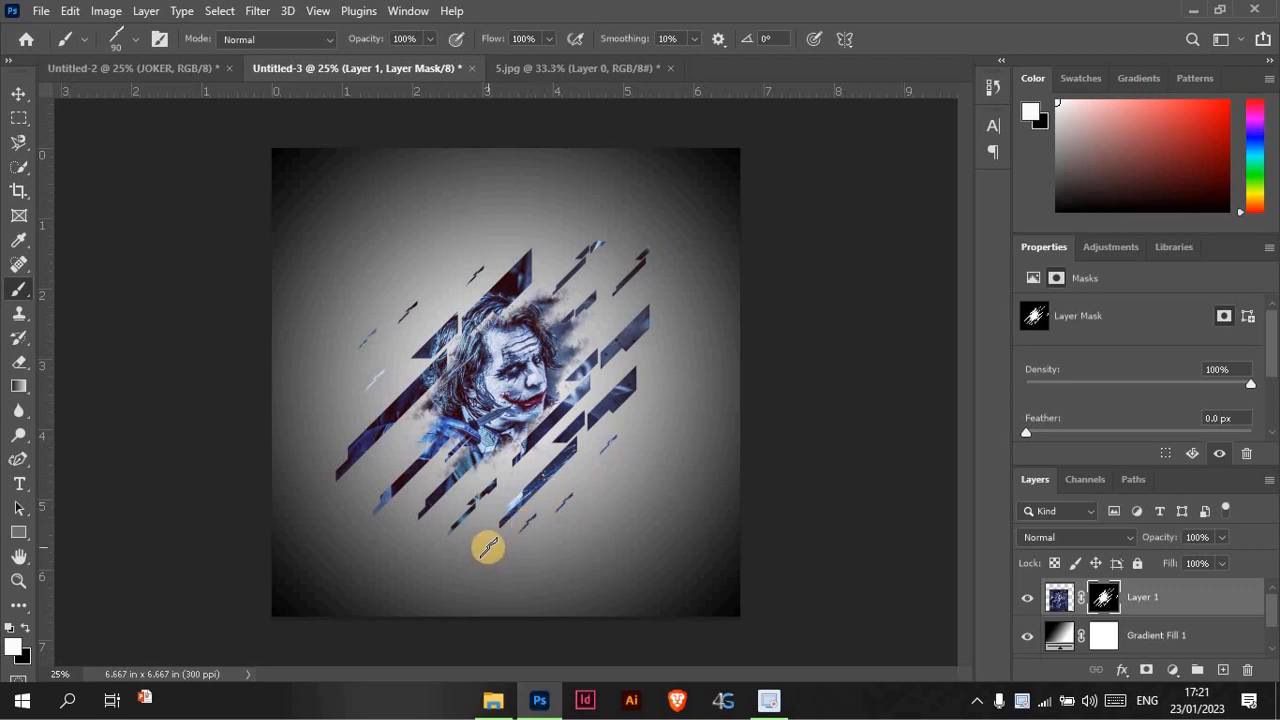
pyautogui.click(488, 547)
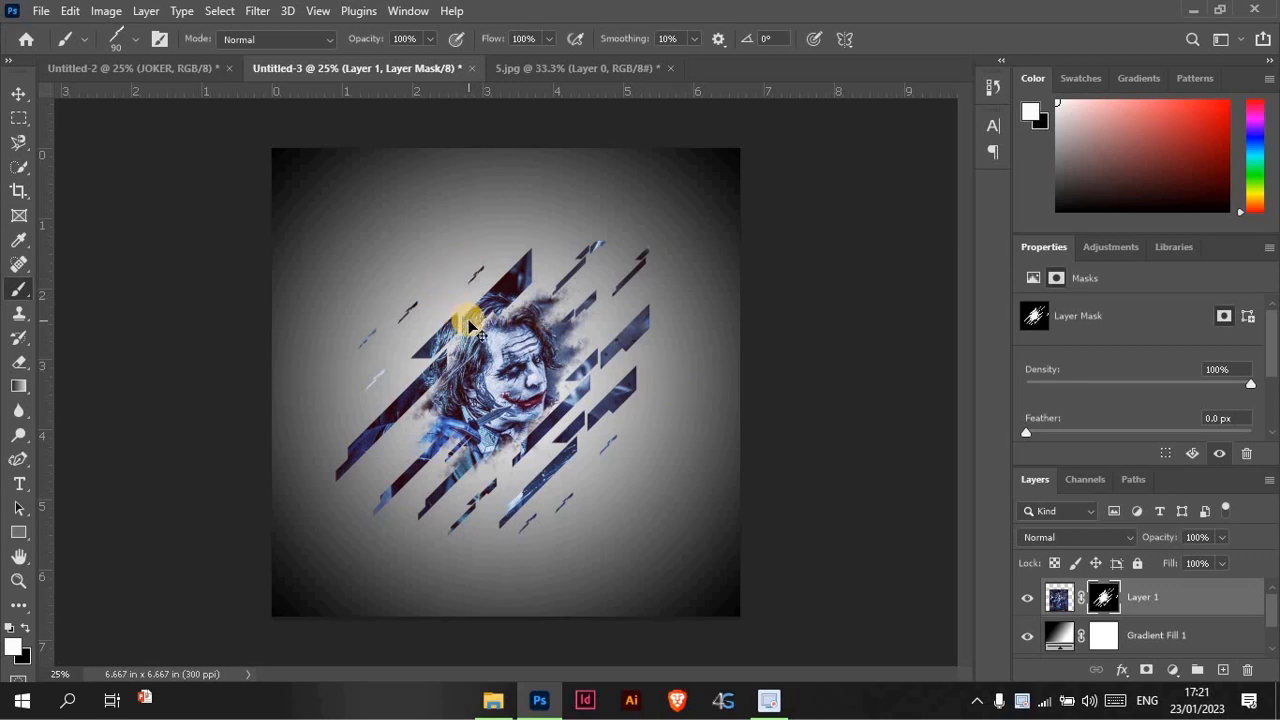
# Step: Undo the small shard stamps around the face, keeping only the first one to its left
pyautogui.hotkey('ctrl', 'z')
pyautogui.hotkey('ctrl', 'z')
pyautogui.hotkey('ctrl', 'z')
pyautogui.hotkey('ctrl', 'z')
pyautogui.hotkey('ctrl', 'z')
pyautogui.moveTo(482, 310)
pyautogui.mouseDown()
pyautogui.moveTo(465, 316)
pyautogui.moveTo(462, 301)
pyautogui.mouseUp()
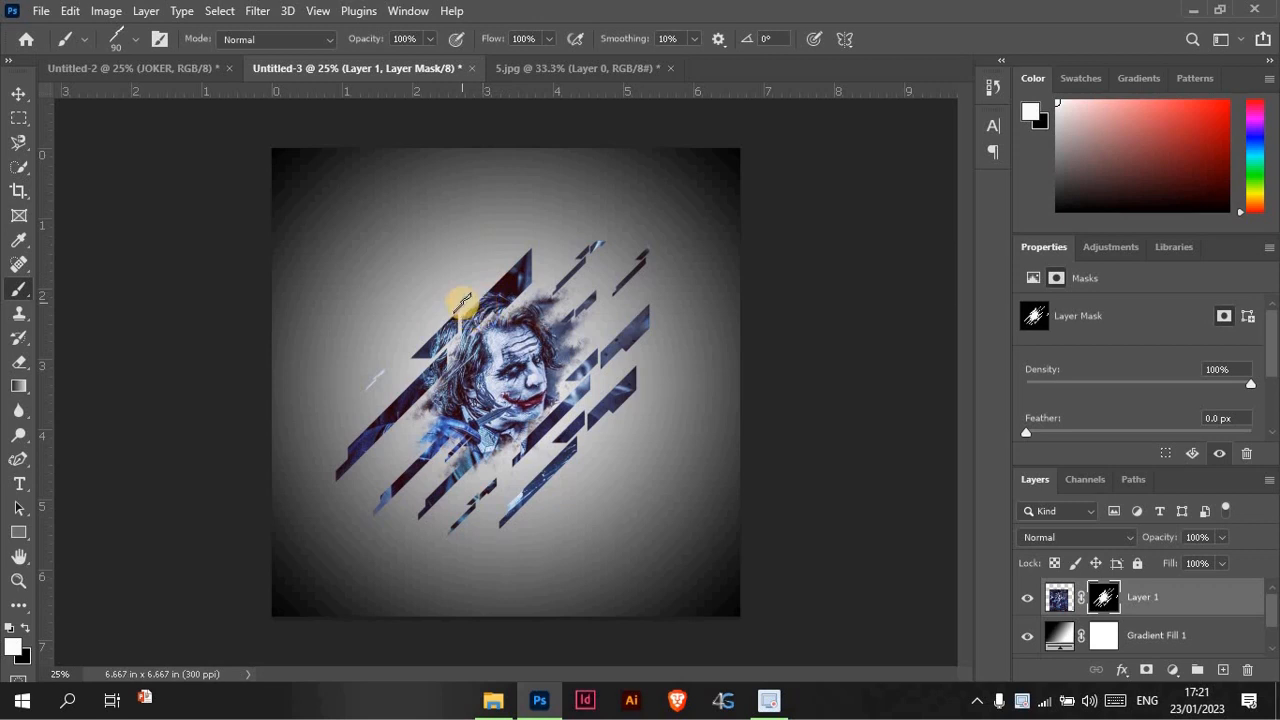
# Step: Enlarge the shard brush and stamp larger diagonal shards on the mask at the upper left of the face at 500 and 400 px
pyautogui.press(']')
pyautogui.press(']')
pyautogui.press(']')
pyautogui.press(']')
pyautogui.press(']')
pyautogui.press(']')
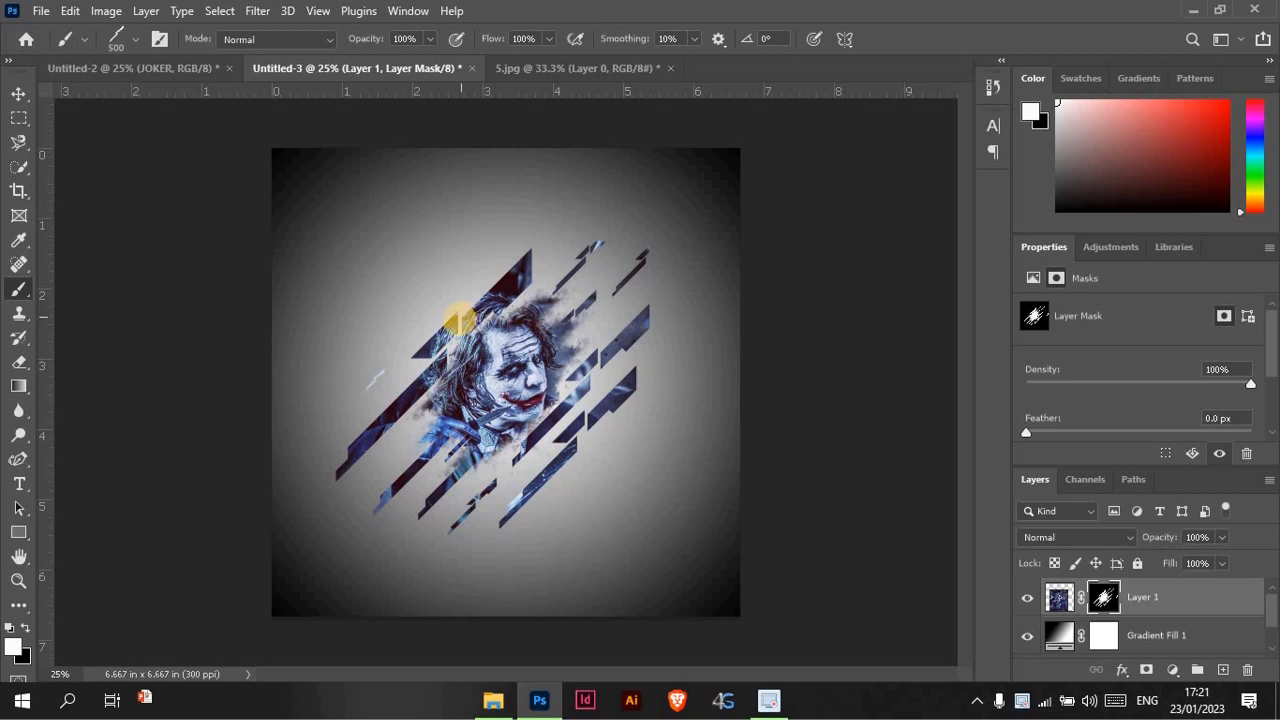
pyautogui.moveTo(455, 320)
pyautogui.mouseDown()
pyautogui.moveTo(449, 305)
pyautogui.moveTo(428, 480)
pyautogui.moveTo(434, 451)
pyautogui.moveTo(468, 429)
pyautogui.moveTo(393, 337)
pyautogui.moveTo(463, 269)
pyautogui.moveTo(451, 283)
pyautogui.mouseUp()
pyautogui.press('[')
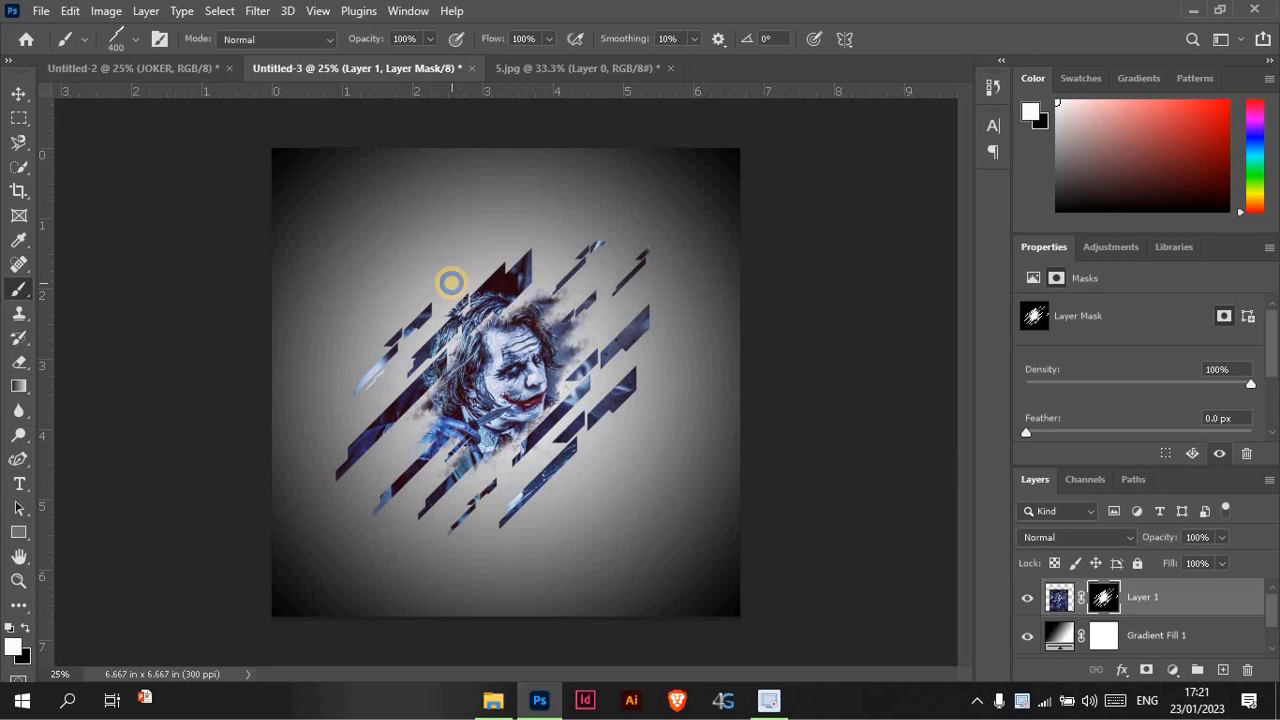
# Step: Switch to the 610 px splatter brush from Brush project Q1 2011.psd and stamp the mask around the hair to reveal more of the head
pyautogui.rightClick(450, 282)
pyautogui.scroll(1, 580, 502)
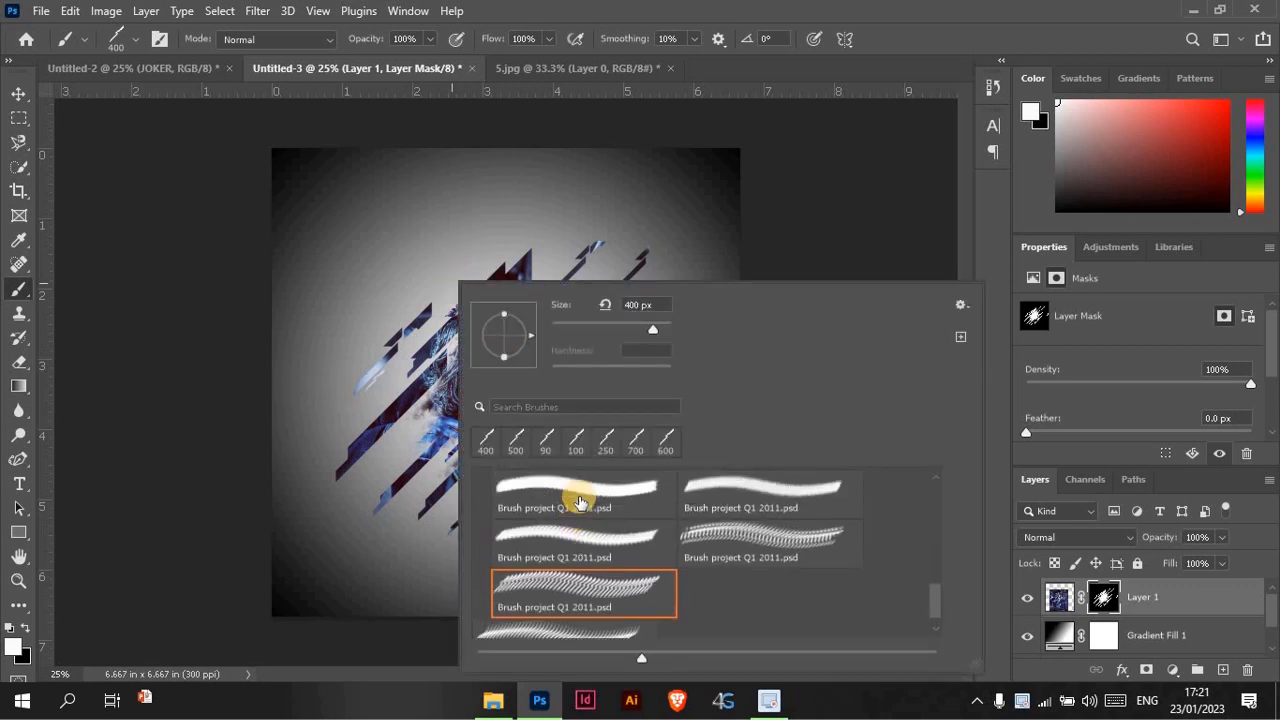
pyautogui.click(565, 526)
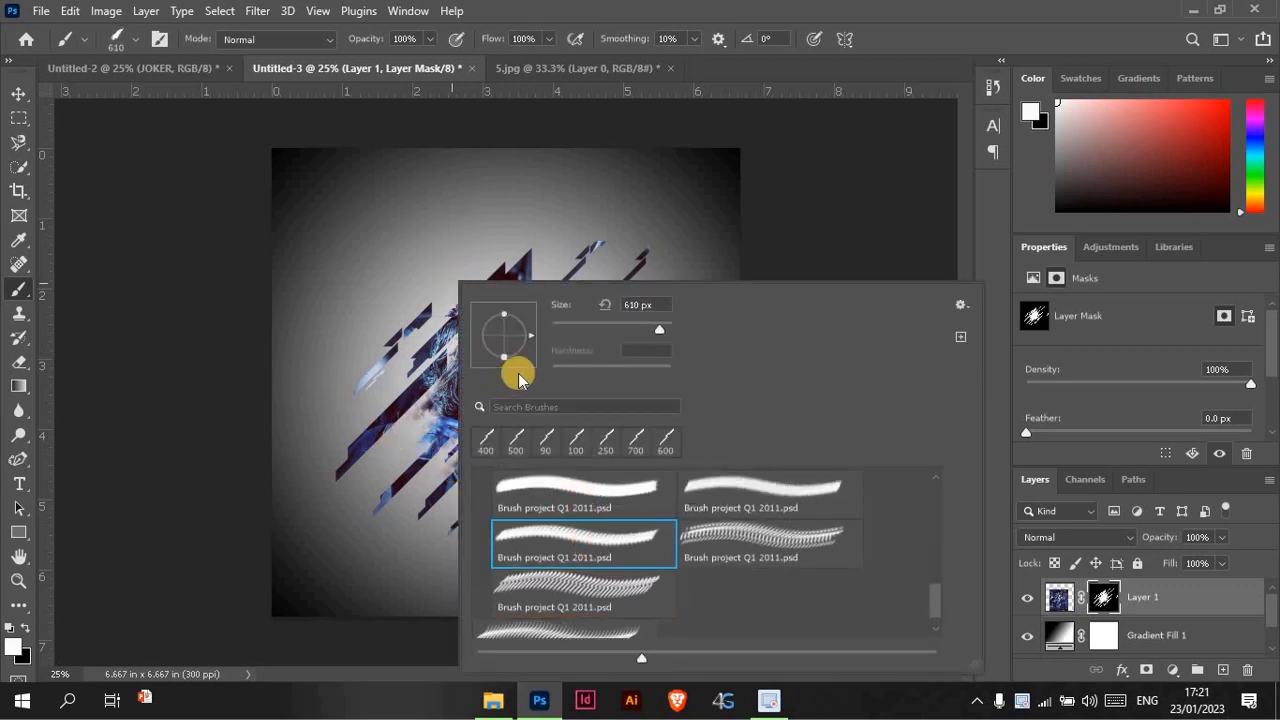
pyautogui.click(367, 348)
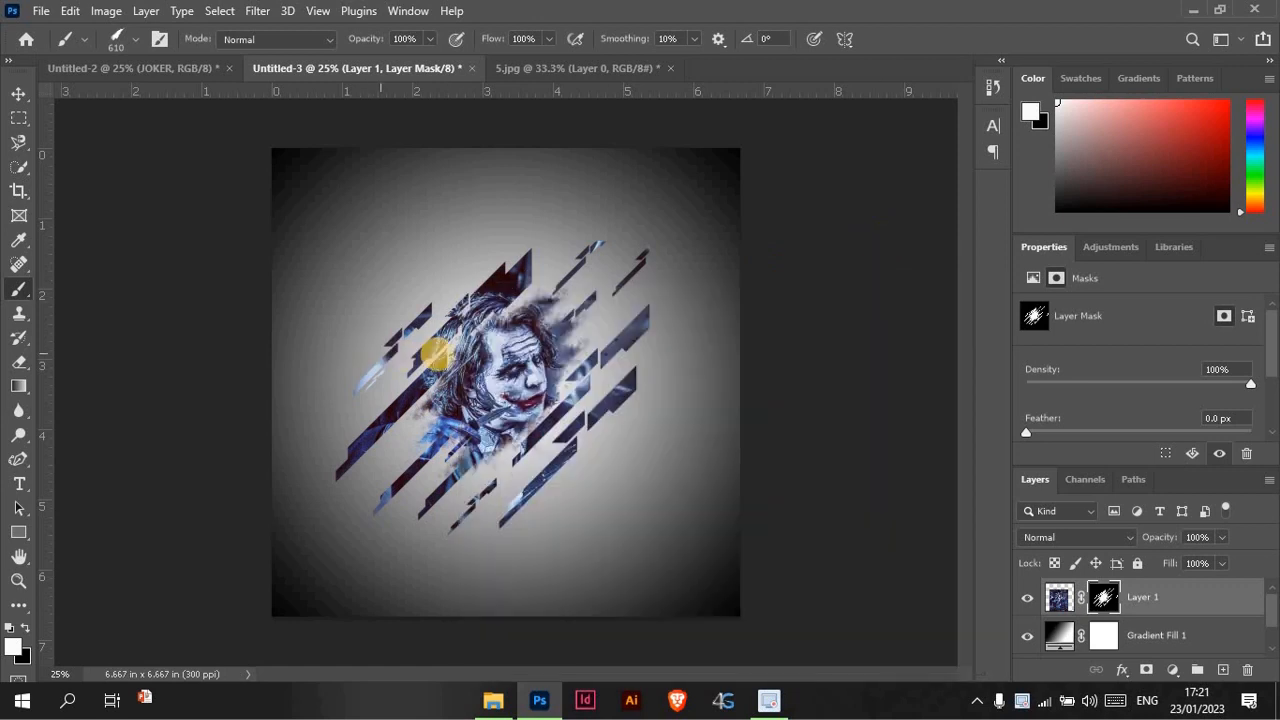
pyautogui.click(450, 377)
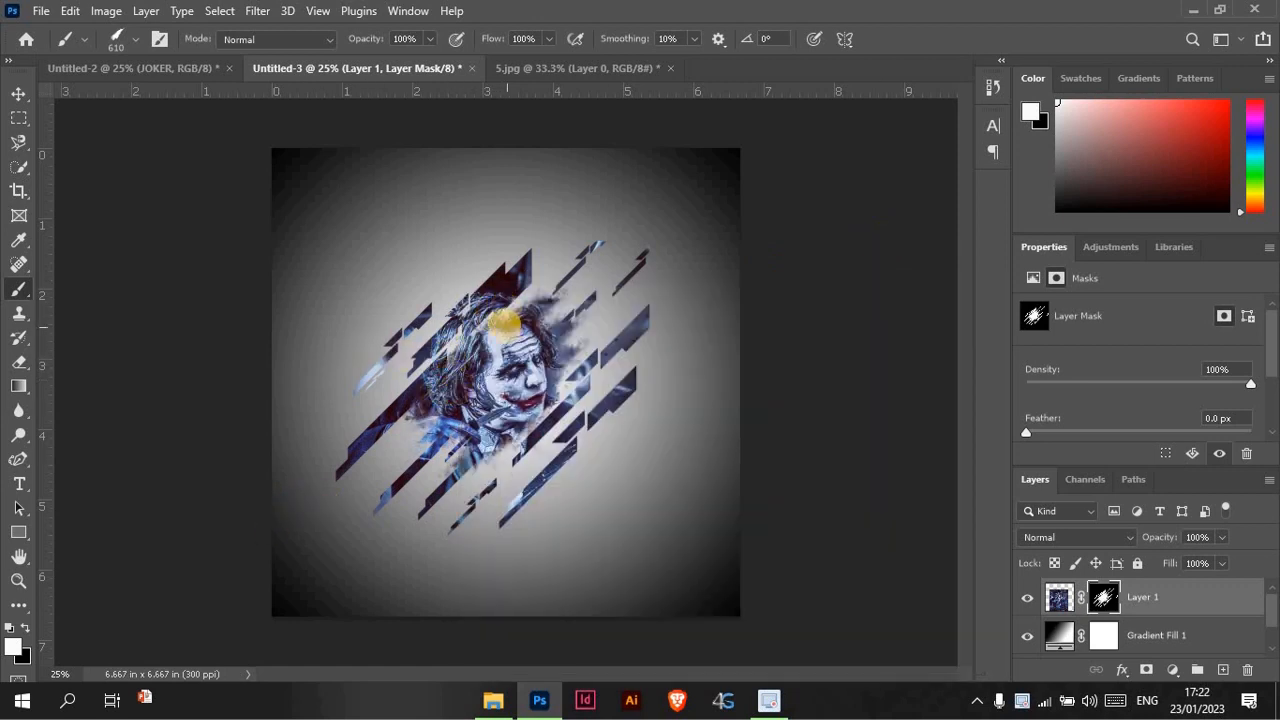
pyautogui.click(504, 322)
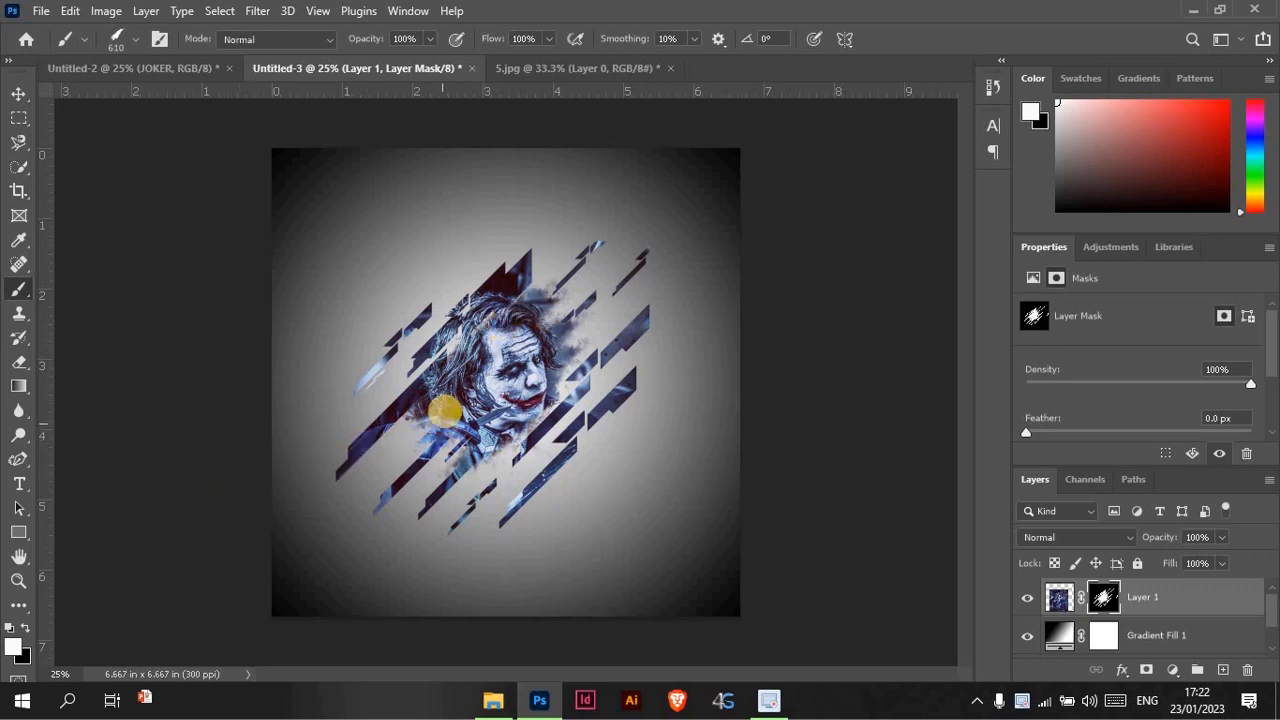
pyautogui.click(444, 406)
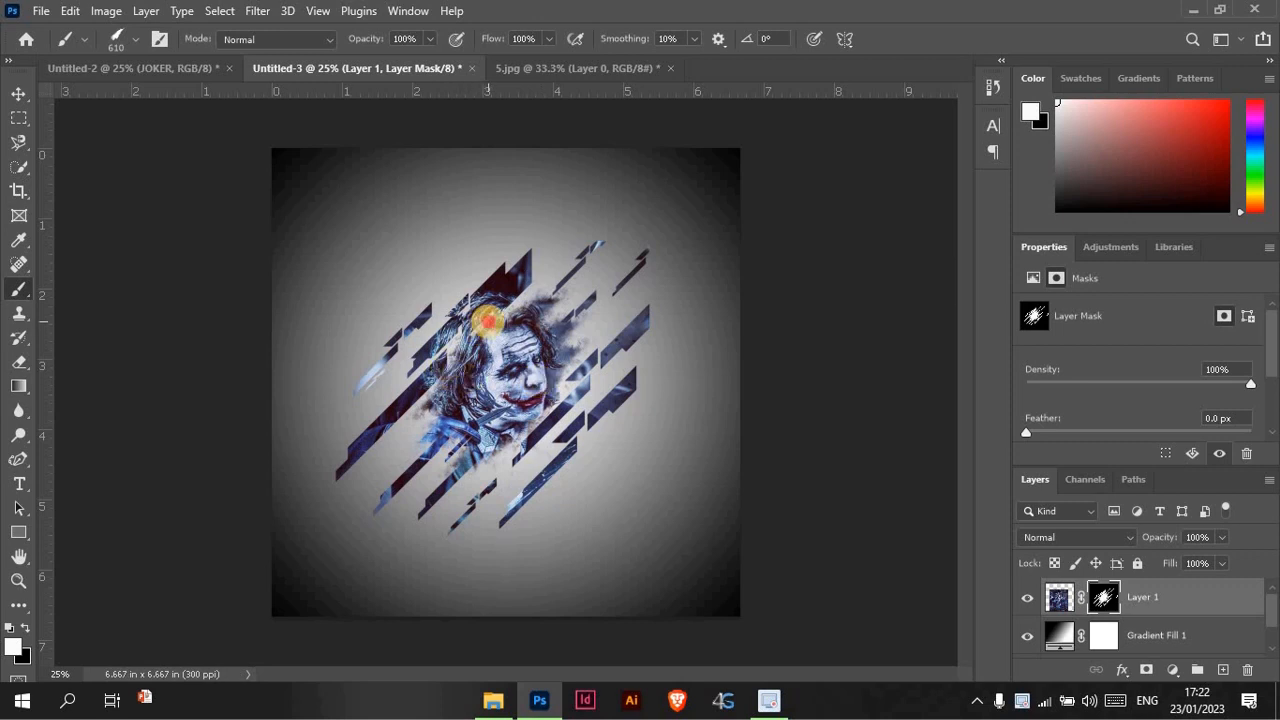
pyautogui.click(489, 321)
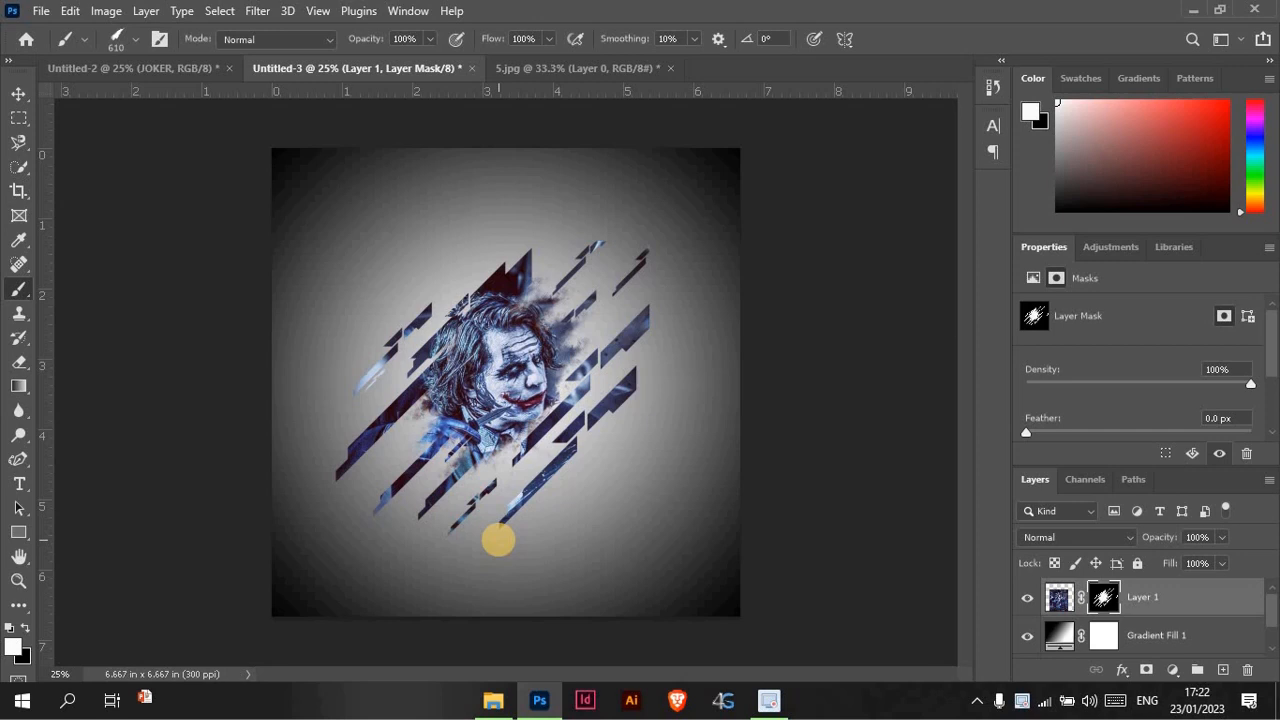
# Step: Add the text JOKER centred below the portrait in 36 pt Lucida Sans Typewriter
pyautogui.click(19, 485)
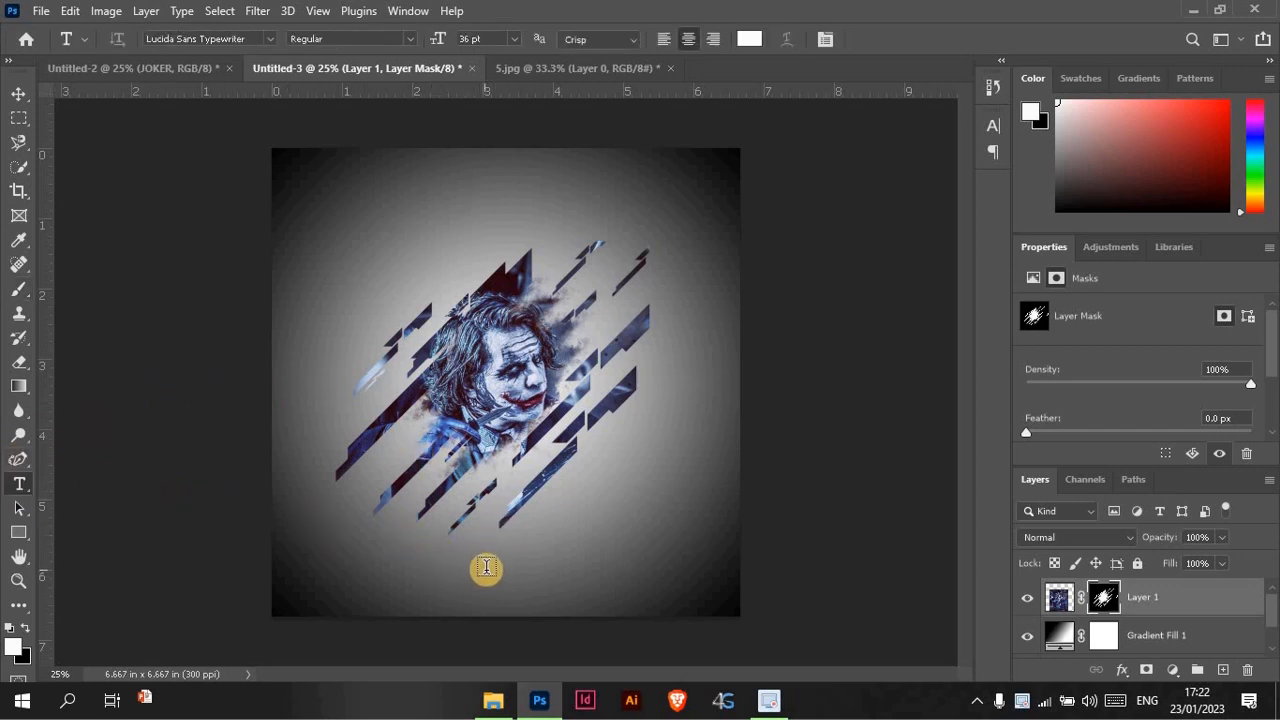
pyautogui.click(491, 567)
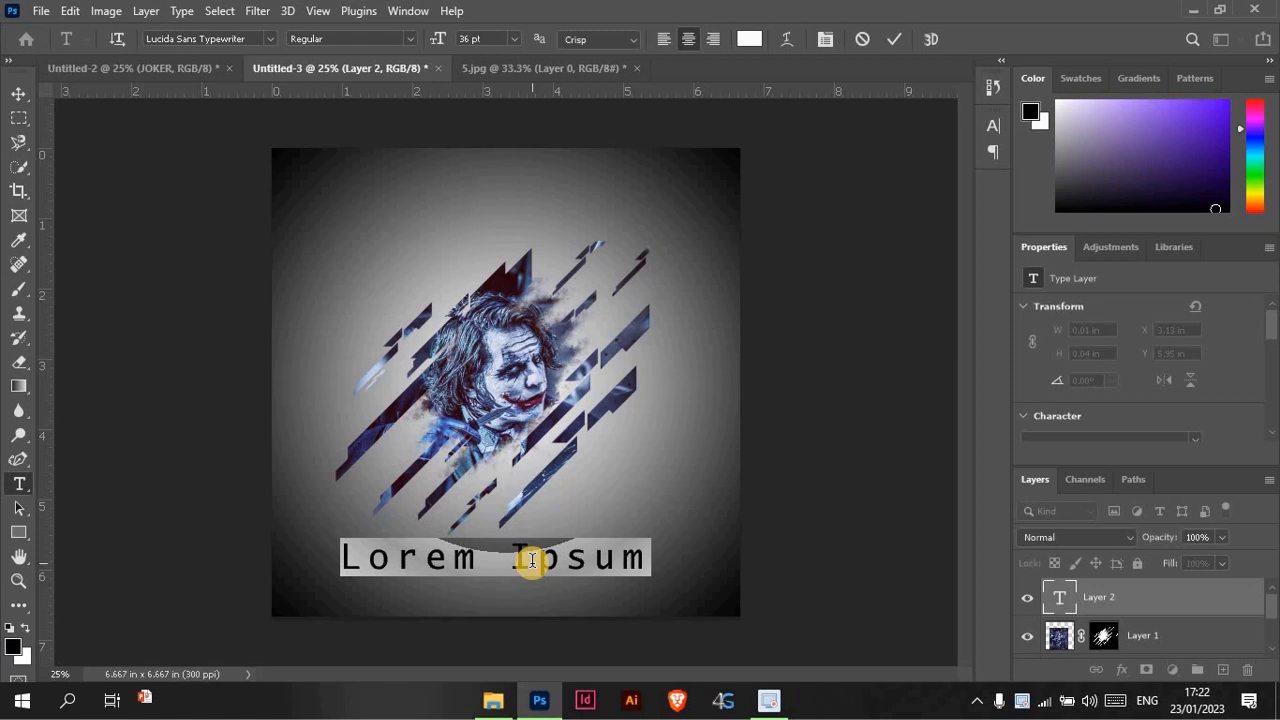
pyautogui.press('BackSpace')
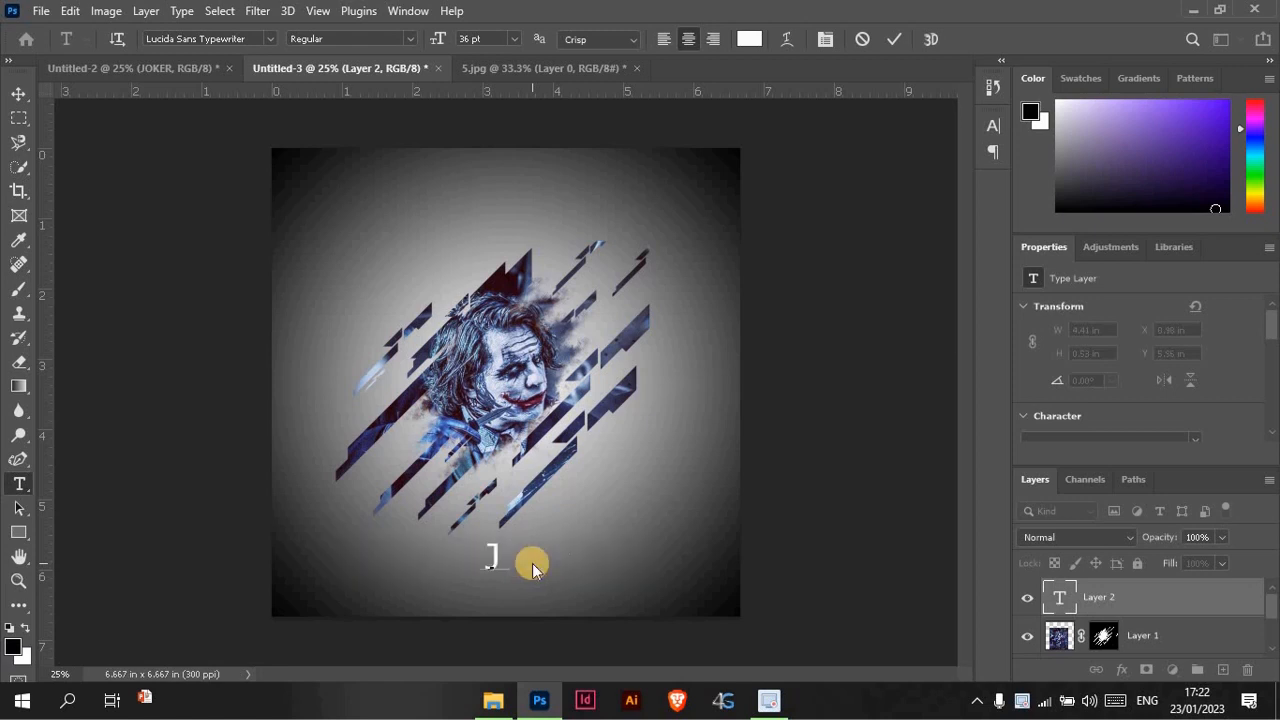
pyautogui.write('JOKE')
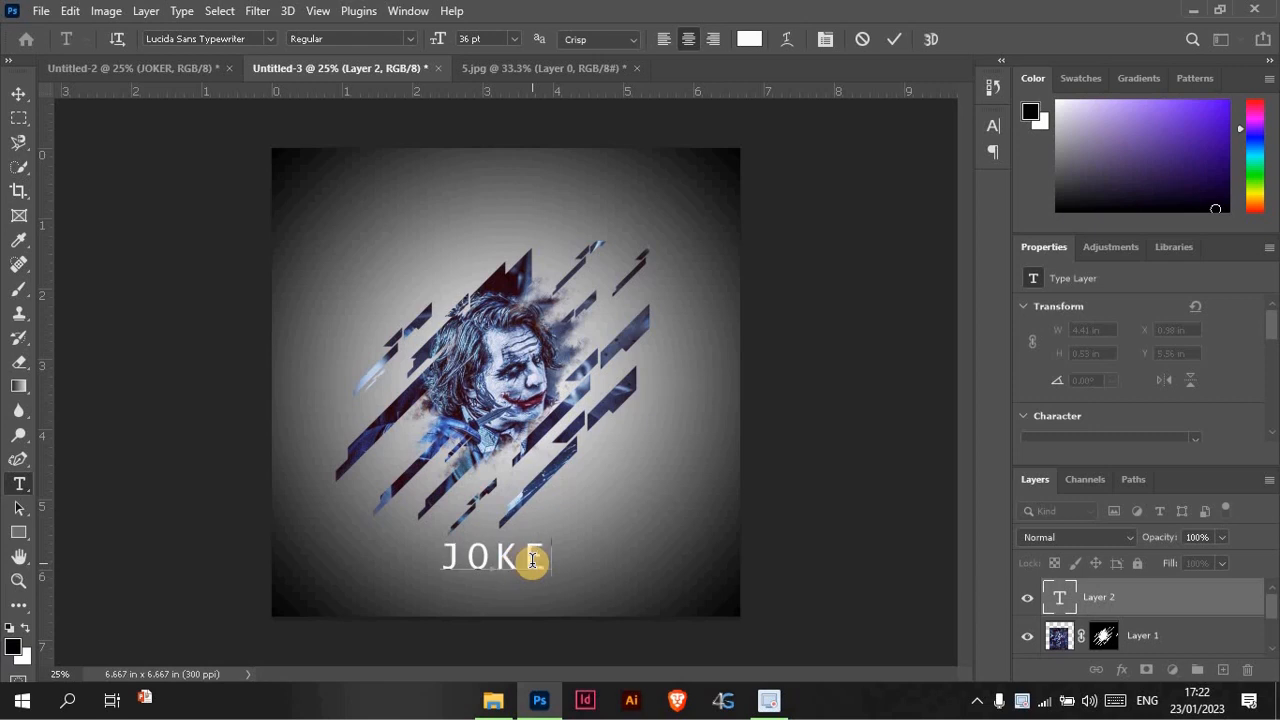
pyautogui.write('R')
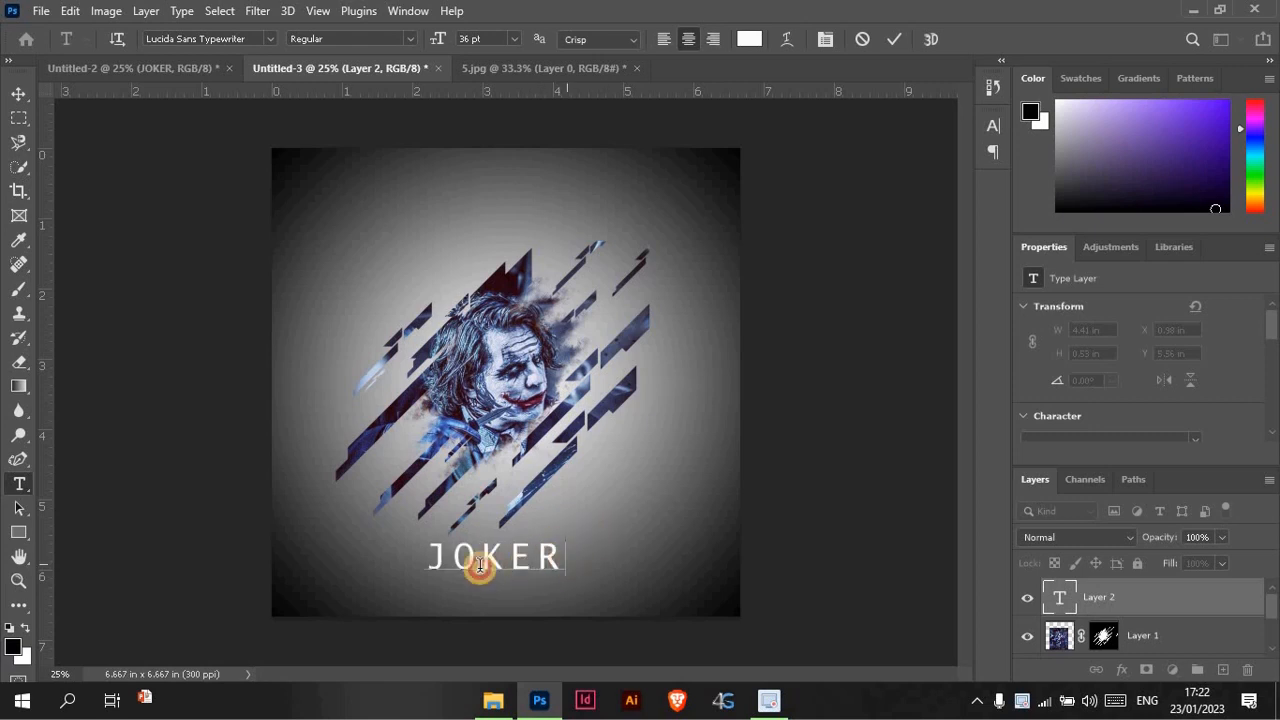
# Step: Select the whole JOKER text and set its colour to black (000000)
pyautogui.keyDown('shift'); pyautogui.click(391, 563); pyautogui.keyUp('shift')
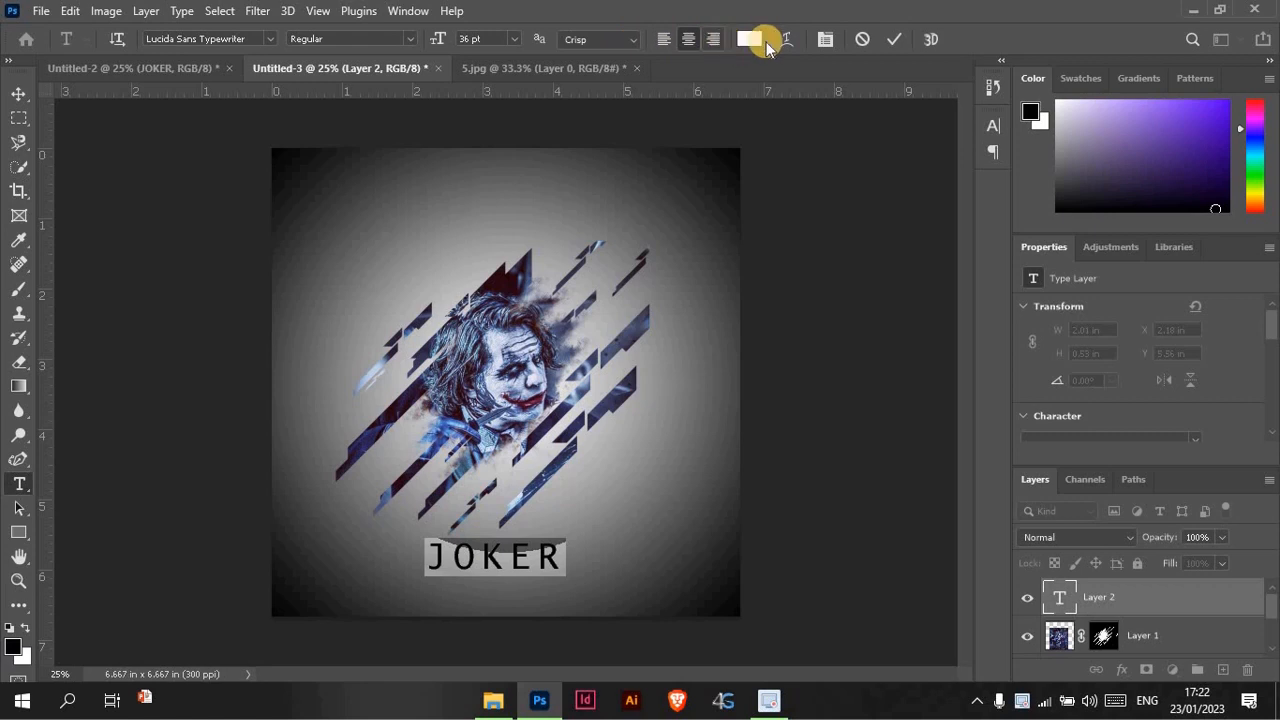
pyautogui.click(825, 39)
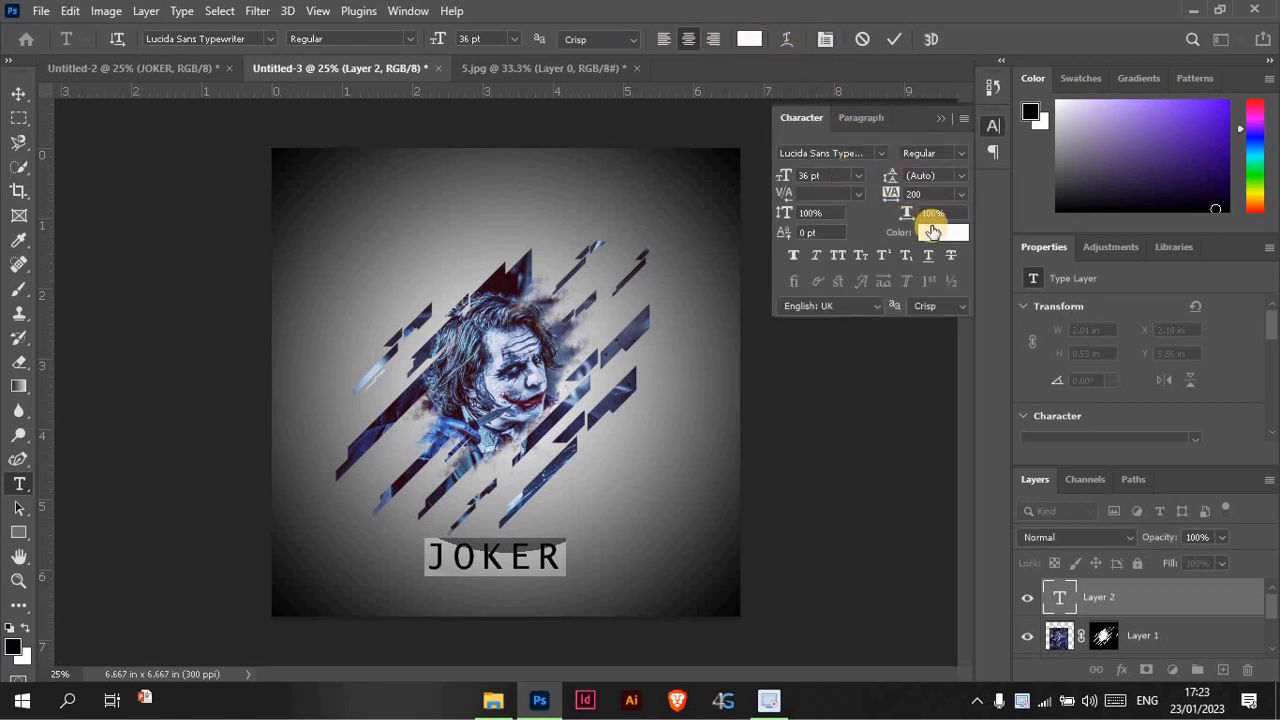
pyautogui.click(932, 231)
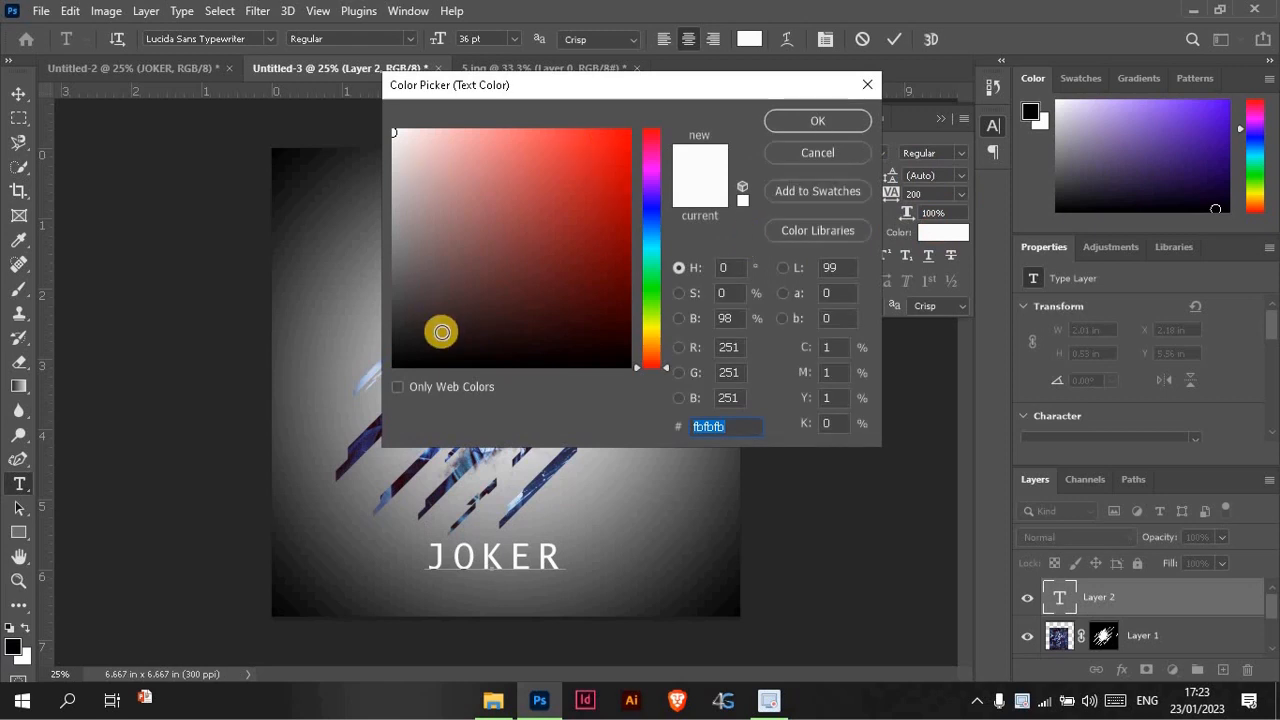
pyautogui.moveTo(441, 332); pyautogui.dragTo(408, 366)
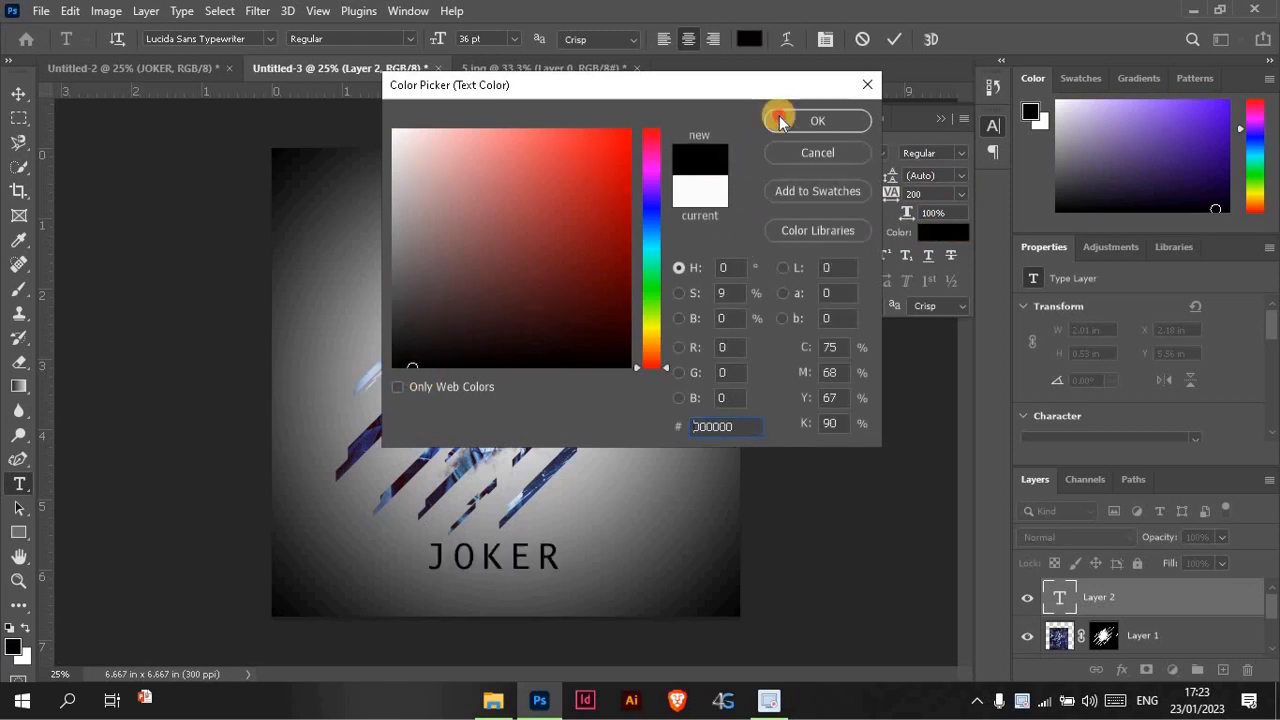
pyautogui.click(780, 120)
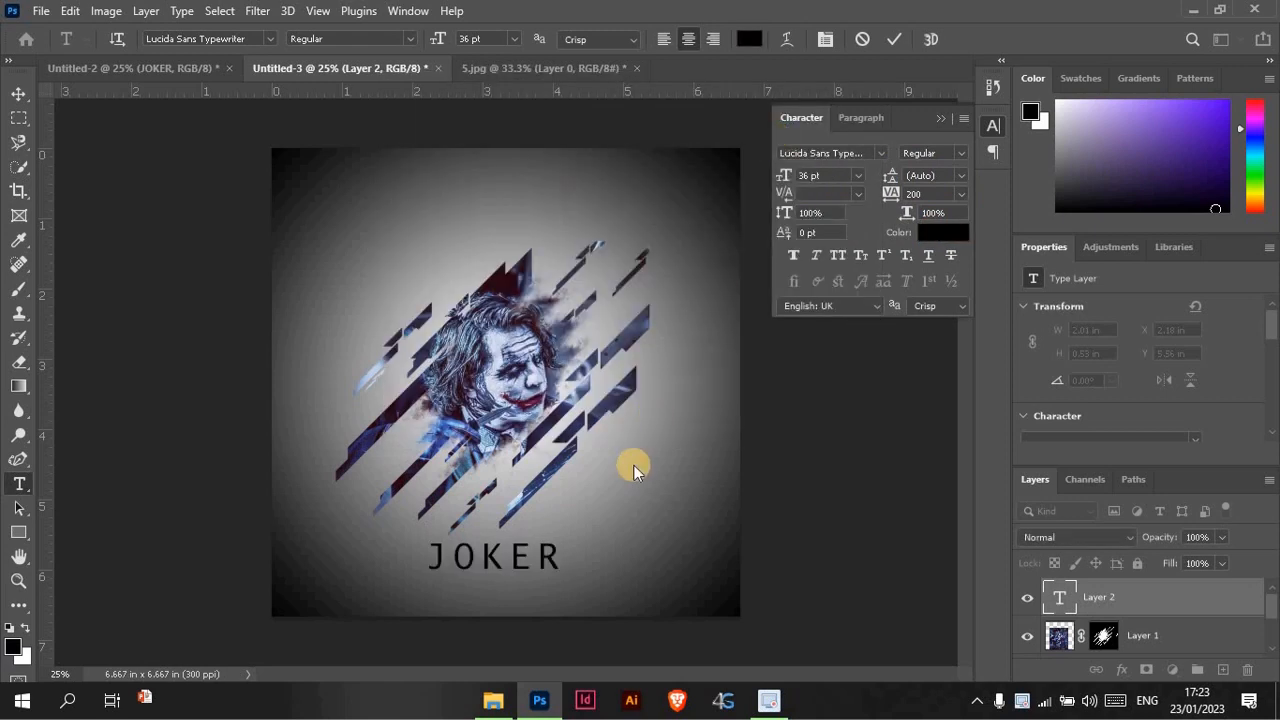
# Step: Commit the JOKER text and move it about 0.33 in down and 0.07 in to the left
pyautogui.click(510, 553)
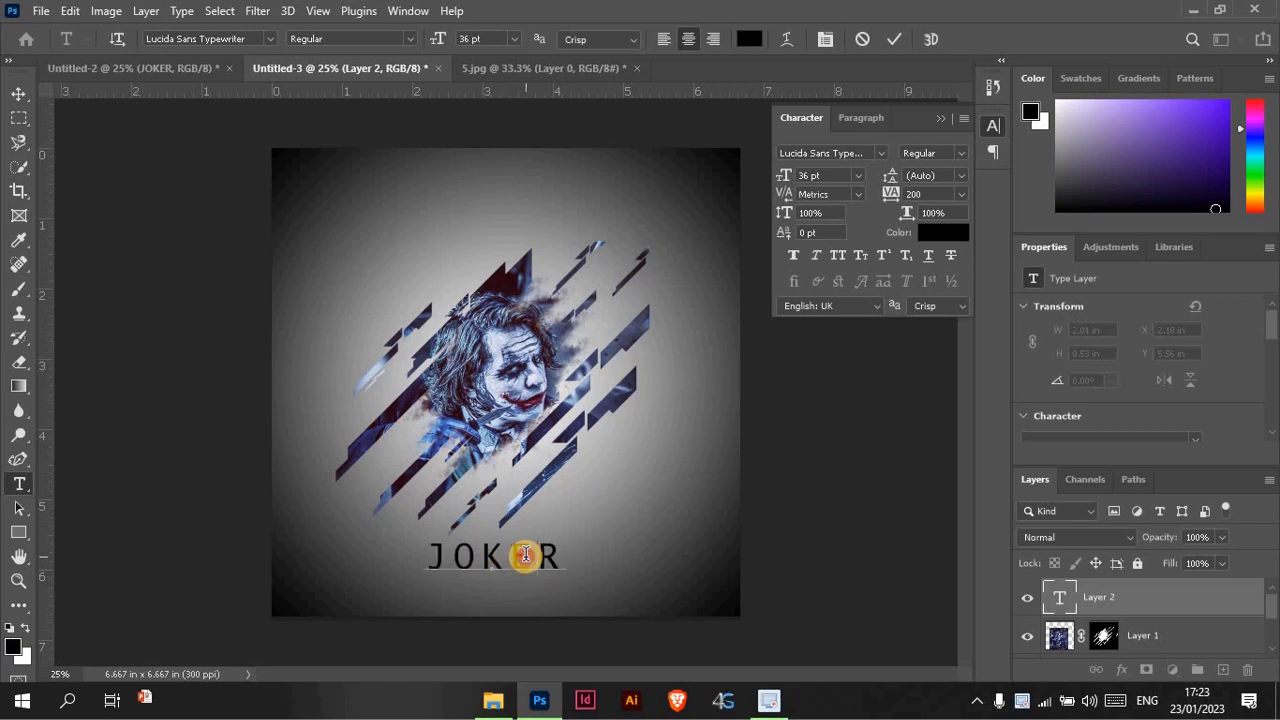
pyautogui.doubleClick(525, 553)
pyautogui.moveTo(537, 555); pyautogui.dragTo(514, 580)
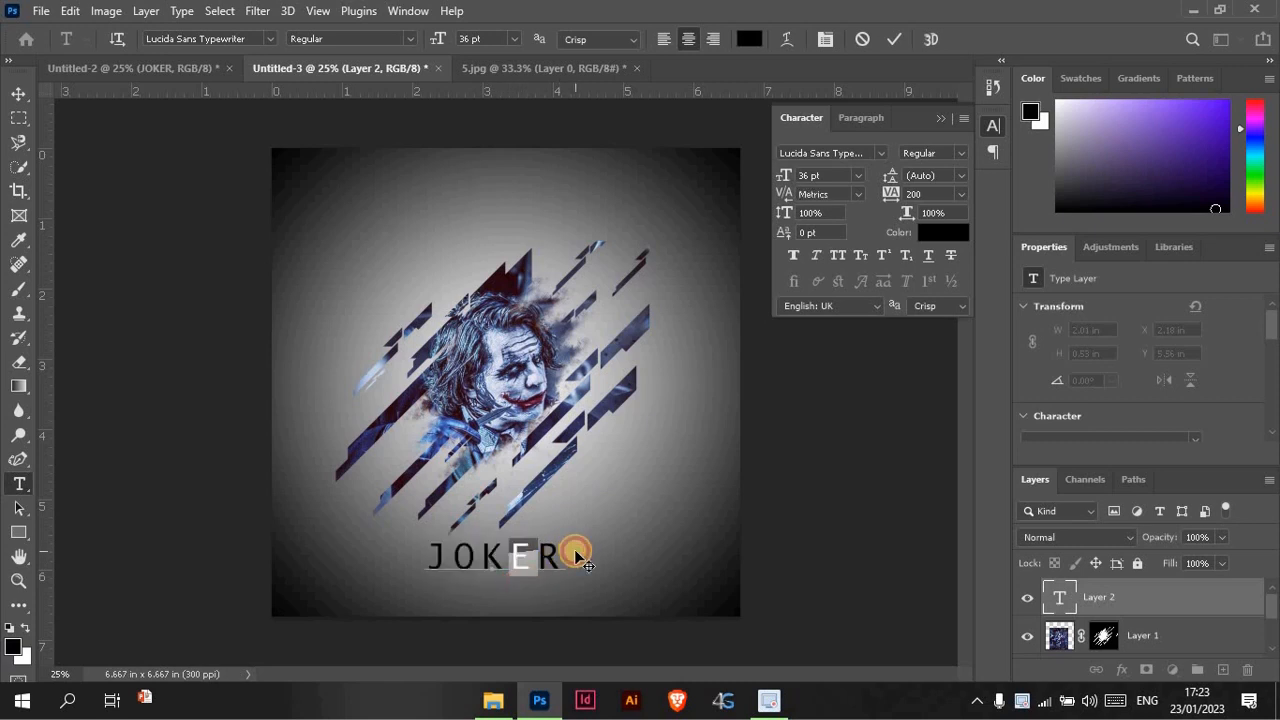
pyautogui.hotkey('ctrl', 'h')
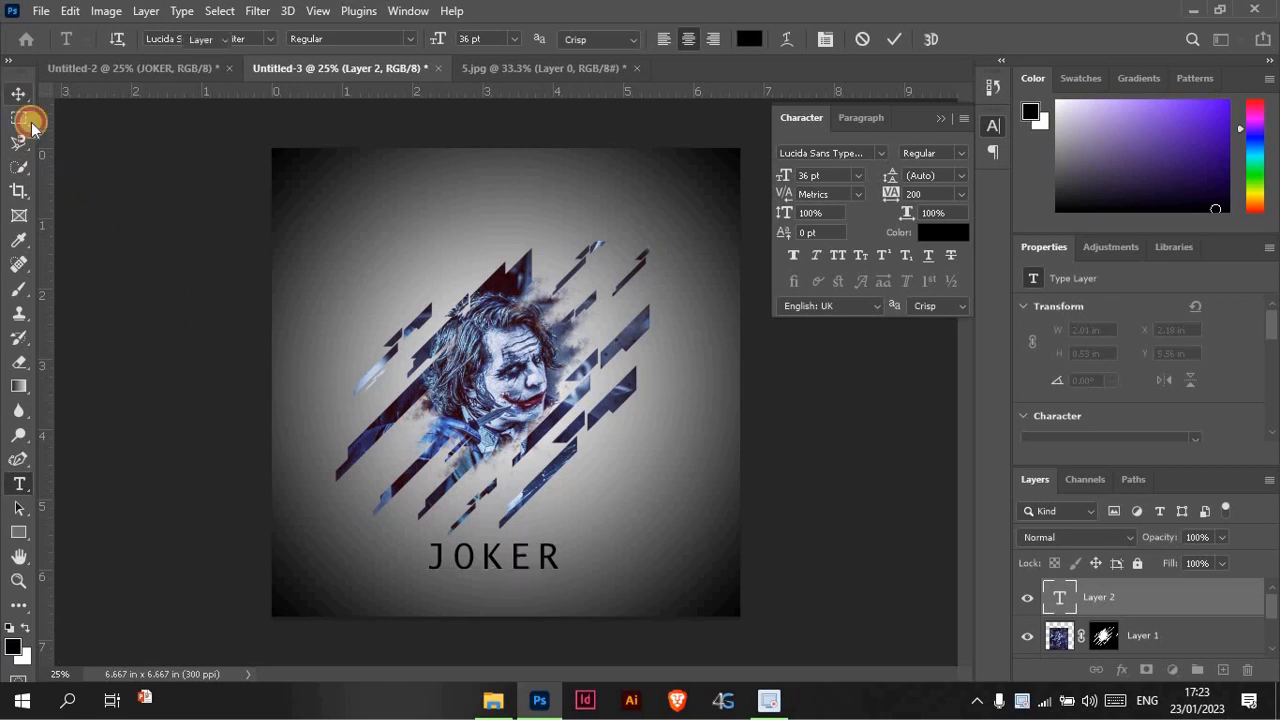
pyautogui.hotkey('ctrl', 'Return')
pyautogui.press('v')
pyautogui.moveTo(495, 566); pyautogui.dragTo(489, 590)
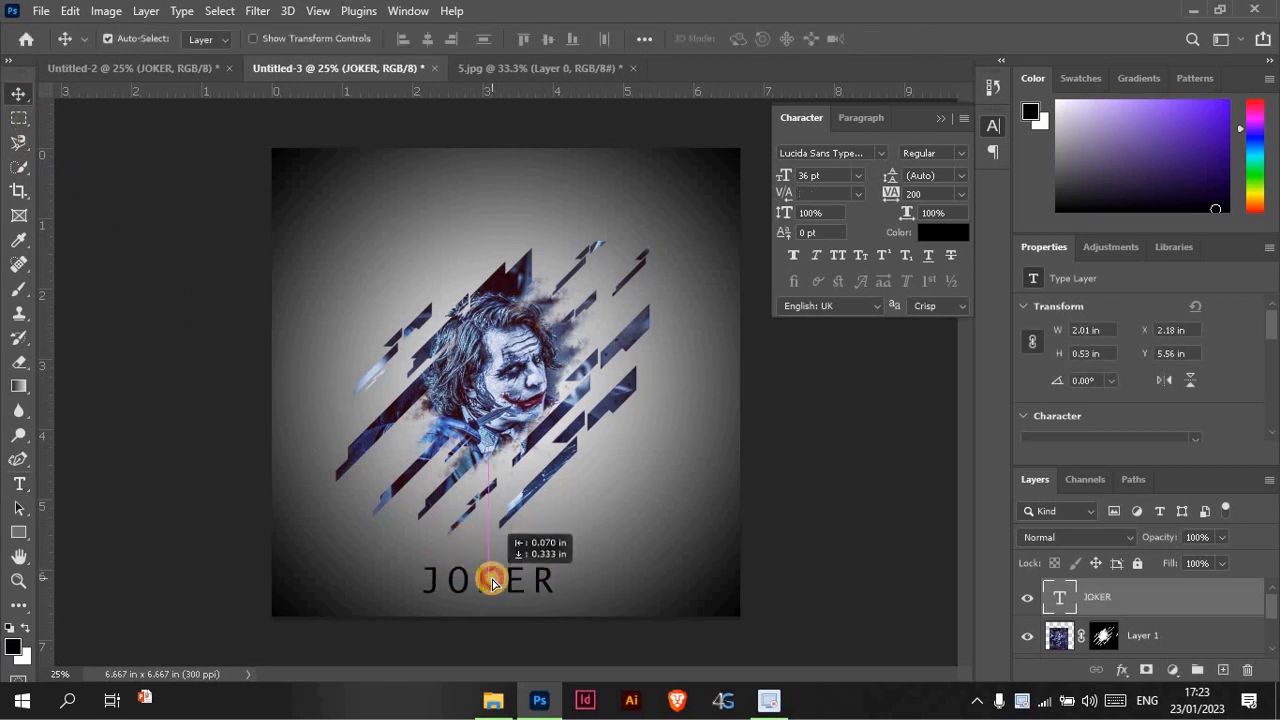
pyautogui.click(855, 365)
pyautogui.click(941, 119)
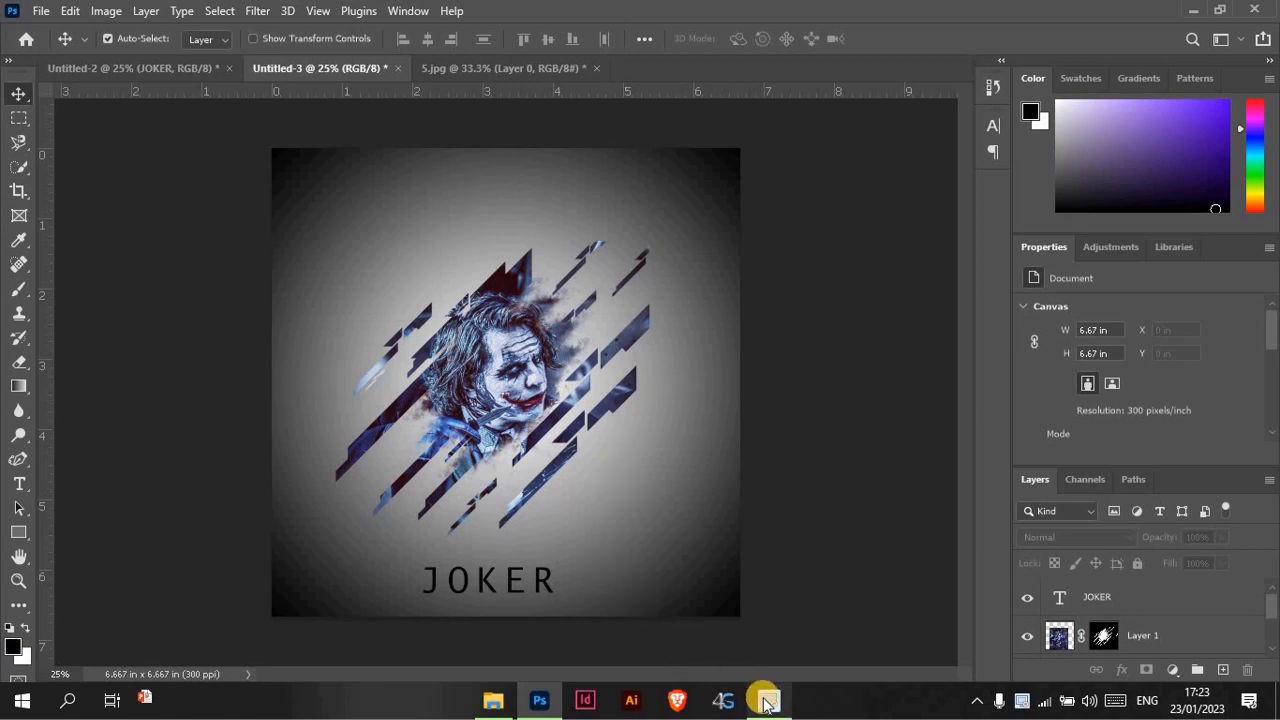
# Step: Show the Untitled-2 document to view its earlier version of the Joker composition
pyautogui.click(978, 704)
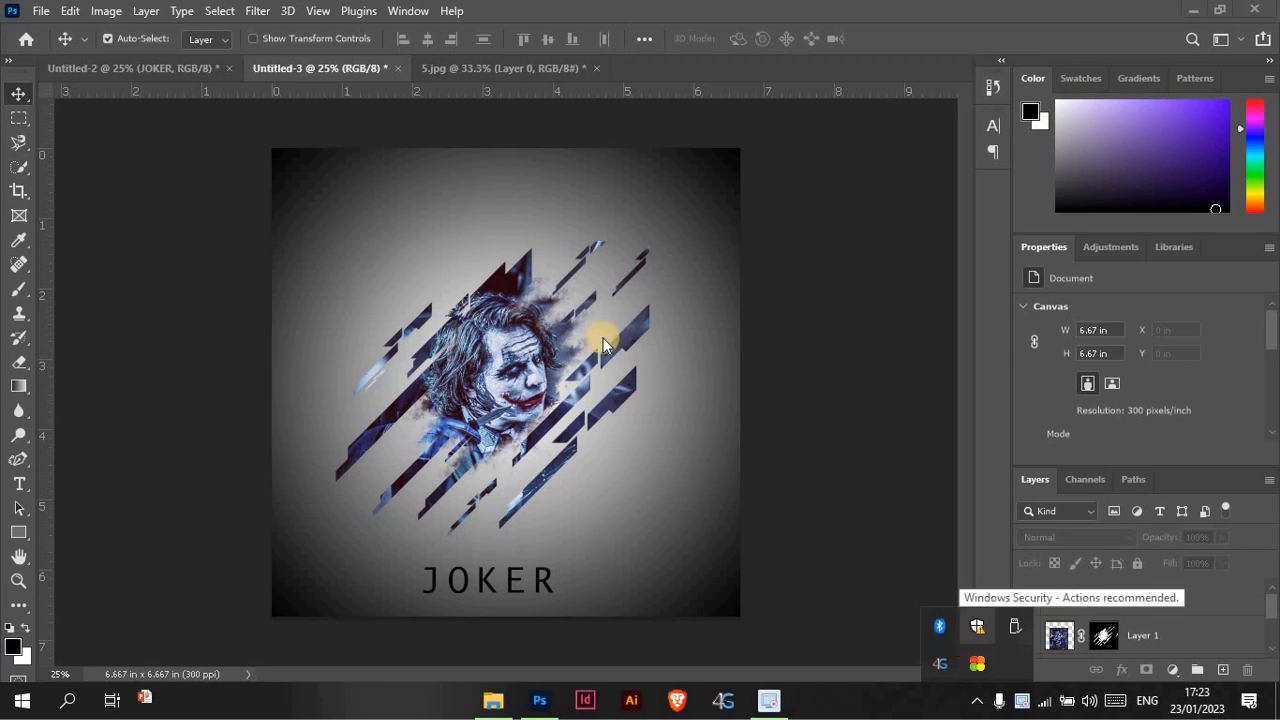
pyautogui.click(172, 68)
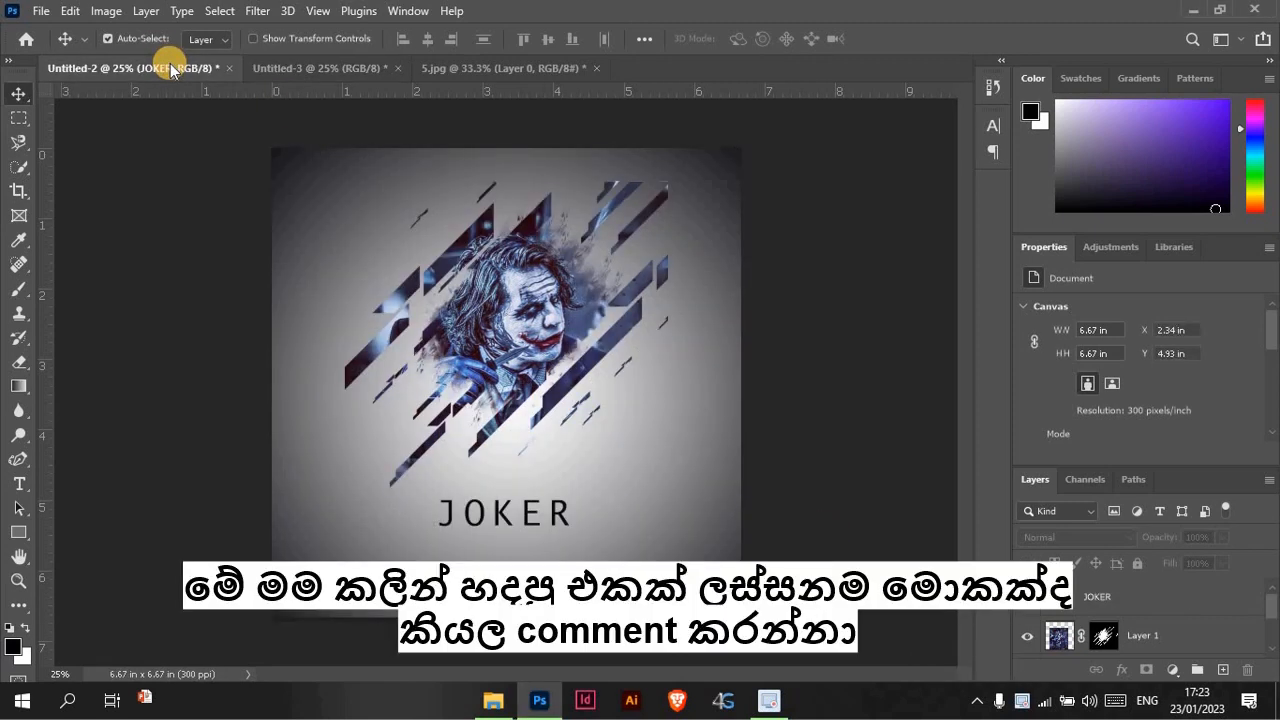